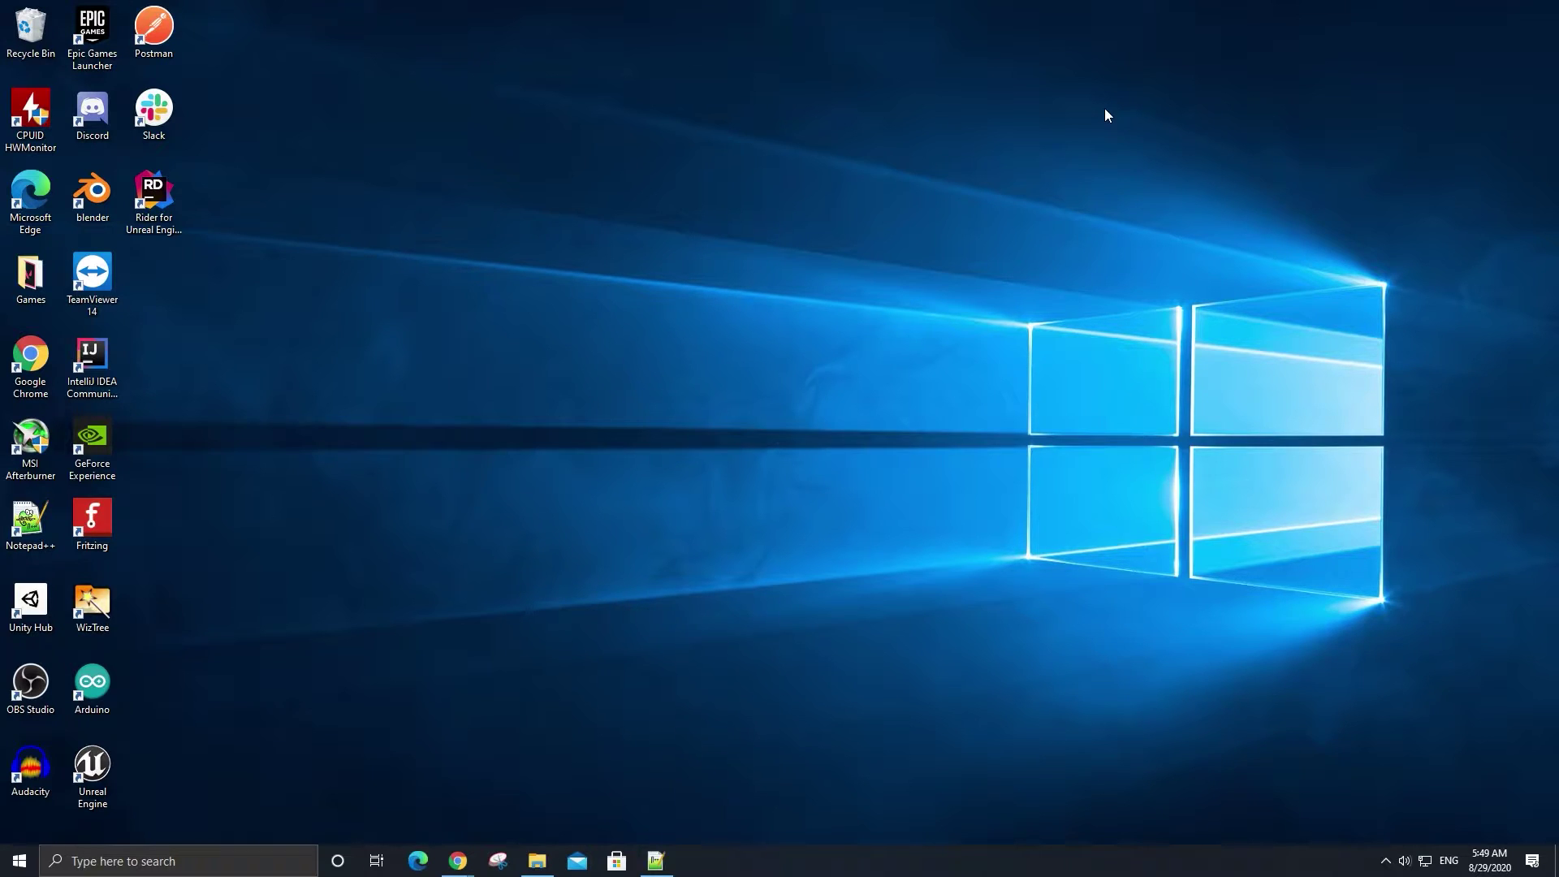
# Open the scaling settings of the GameLiftTutorial c5.large Linux On-Demand Fleet 1.0.3 in the Amazon GameLift console in Chrome
pyautogui.moveTo(476, 840)
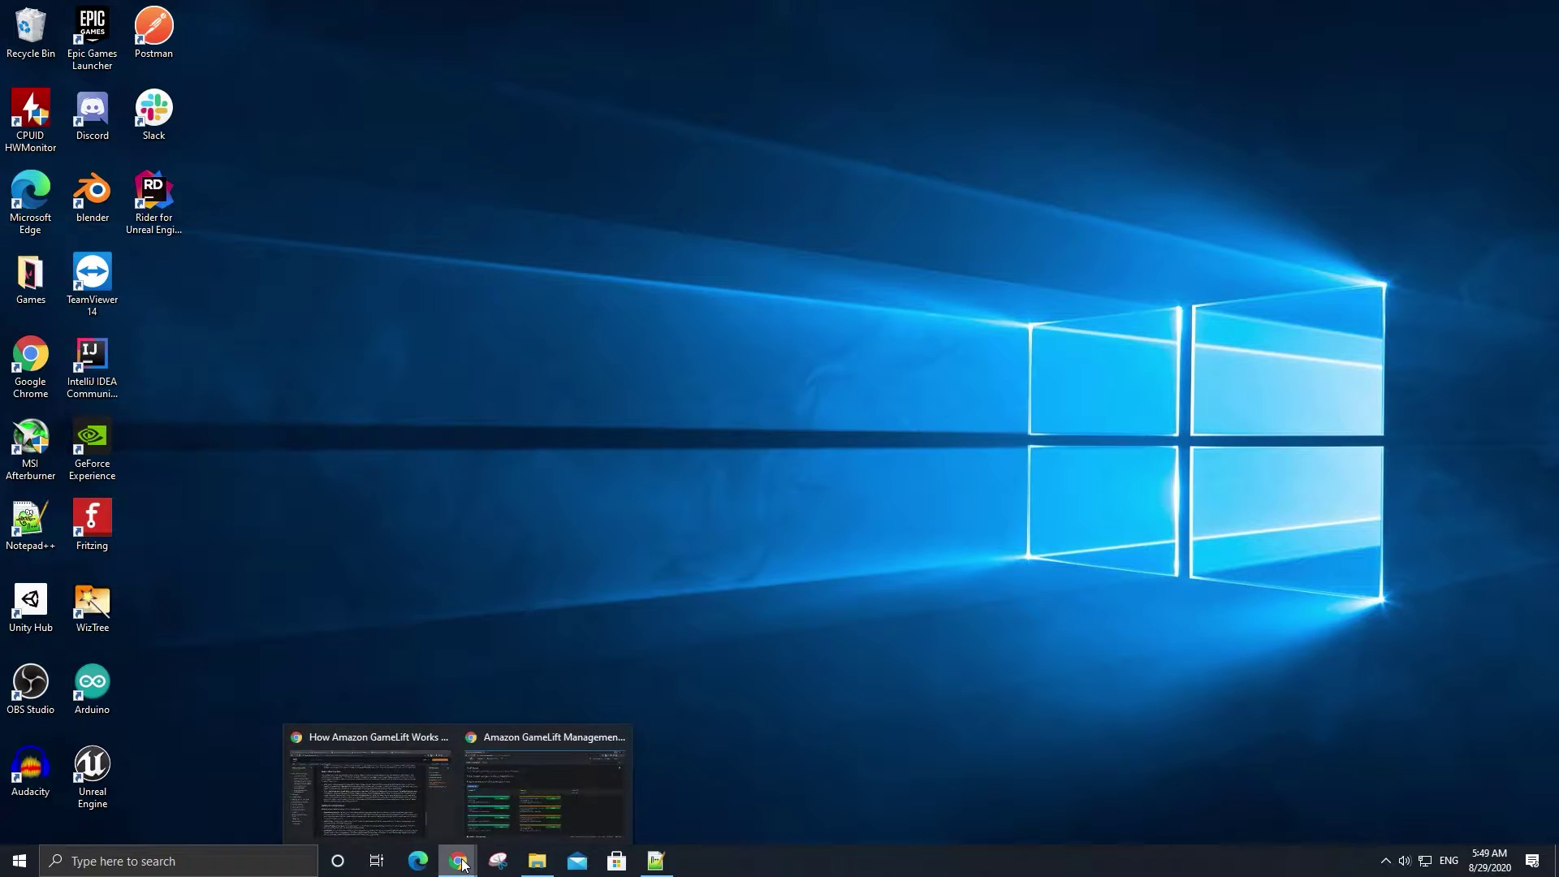
pyautogui.click(534, 793)
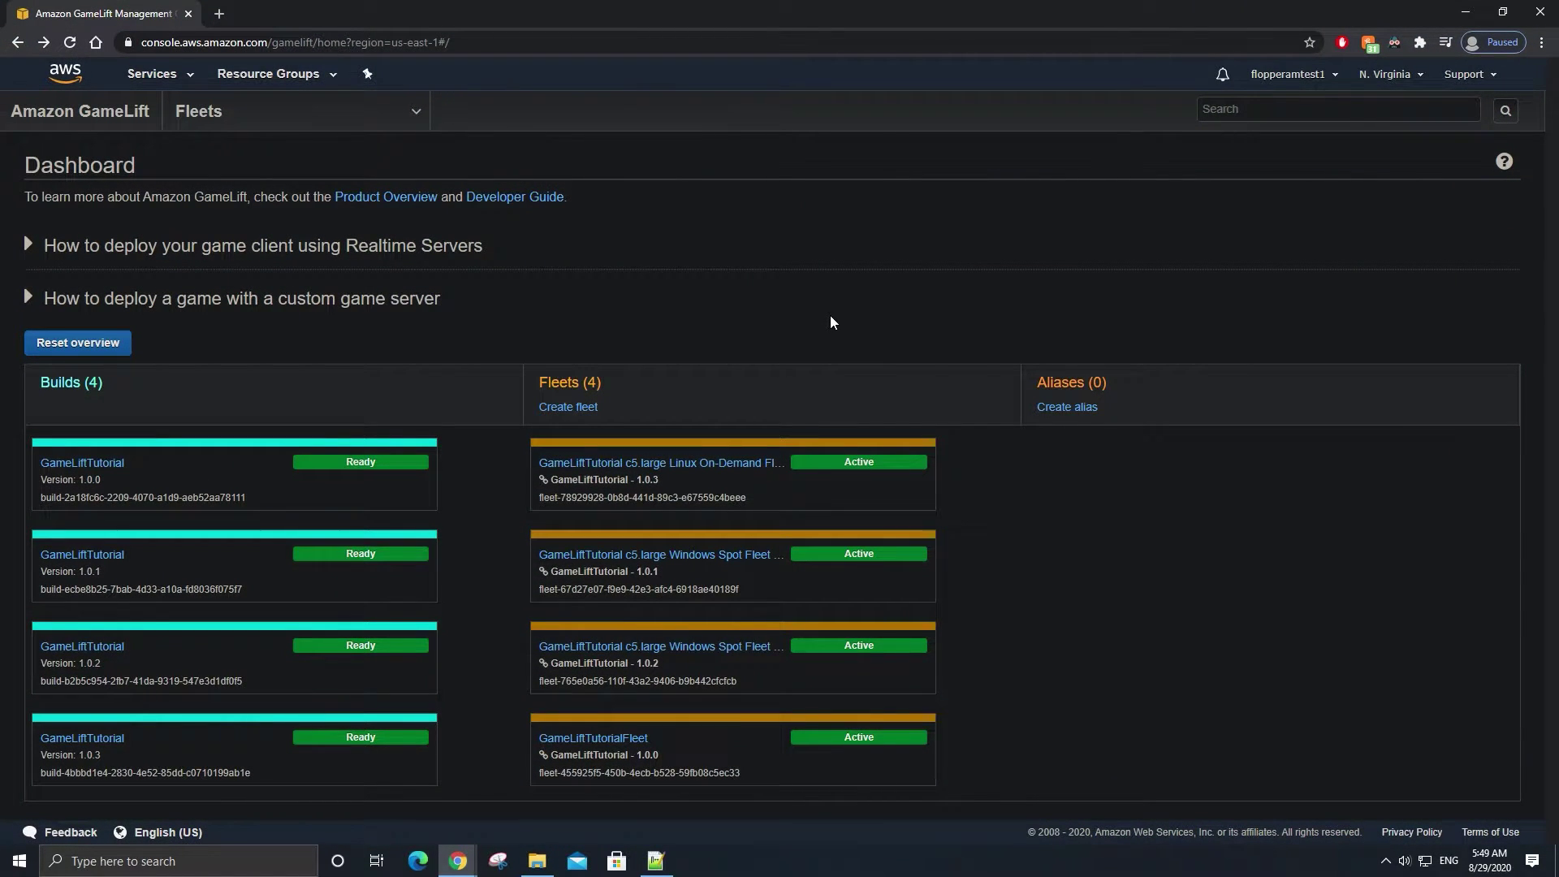
pyautogui.click(751, 463)
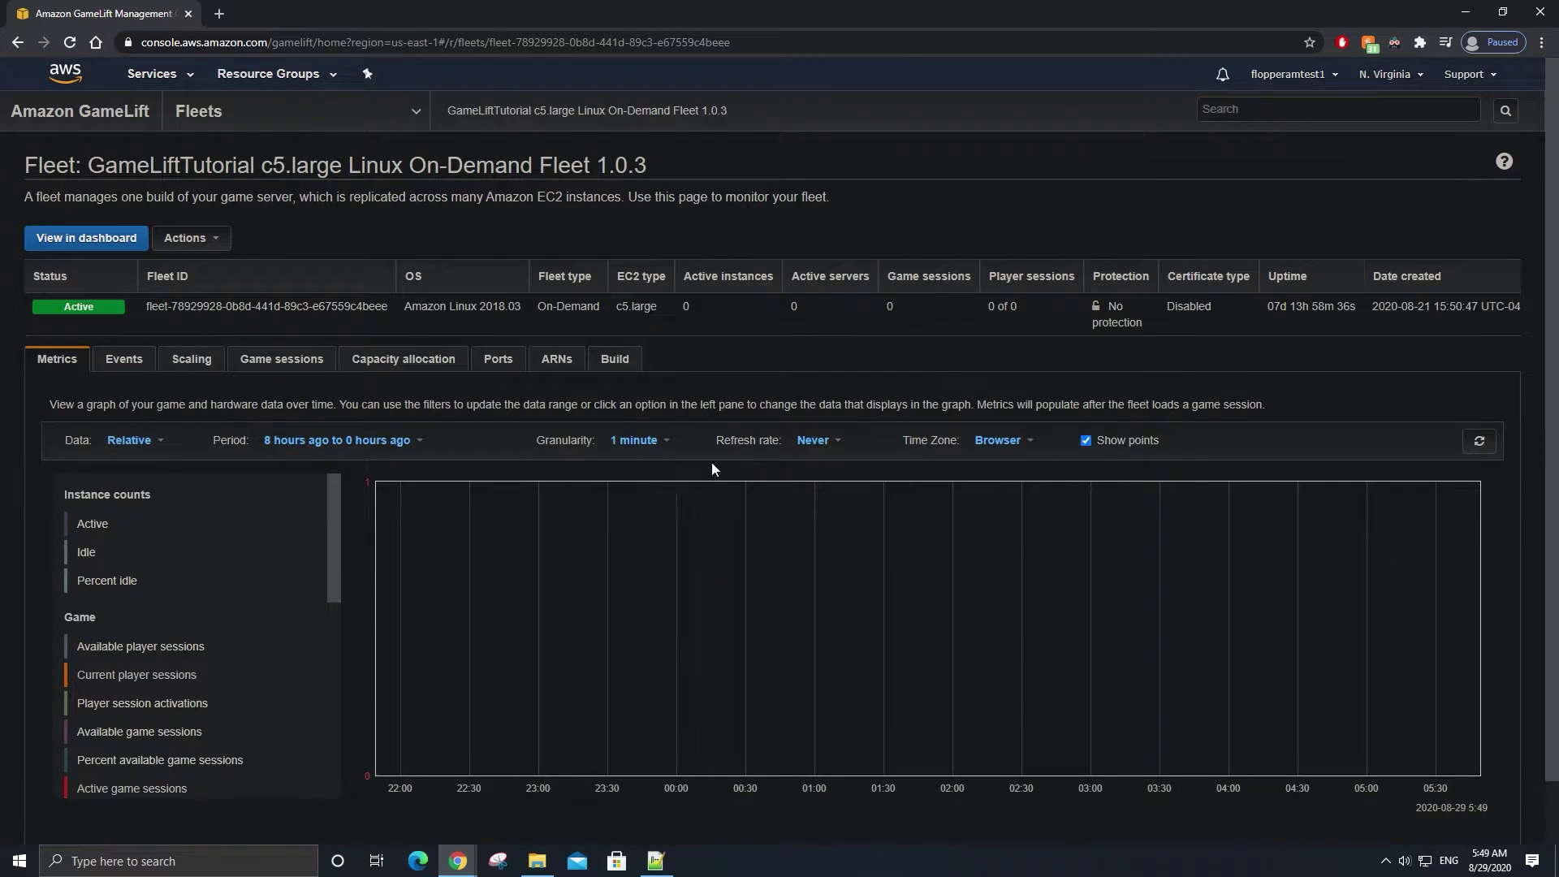
pyautogui.click(207, 367)
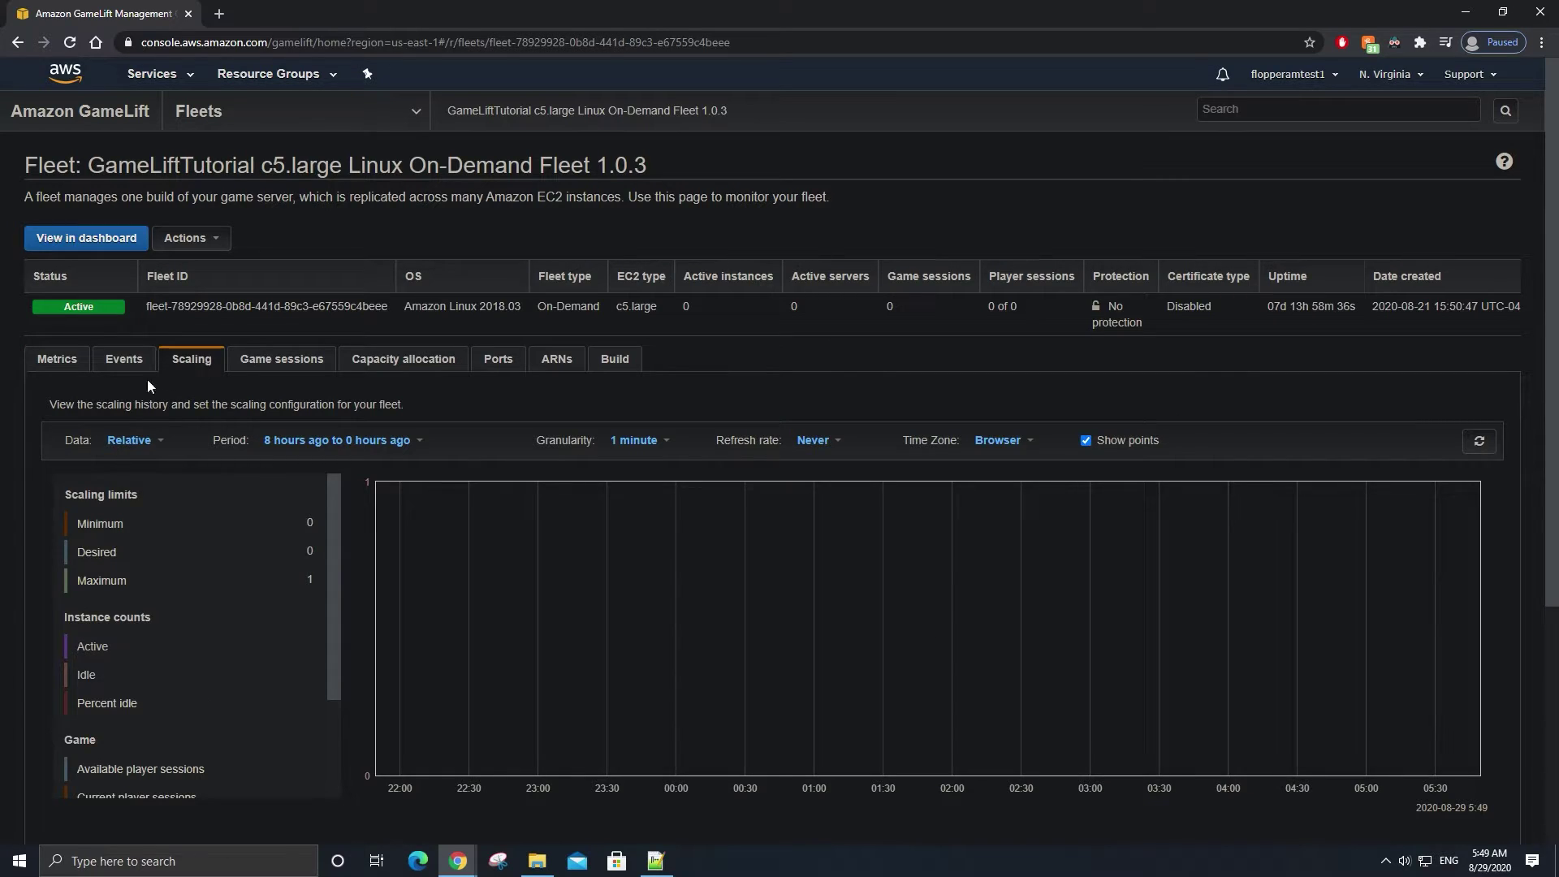
pyautogui.scroll(-4, 101, 416)
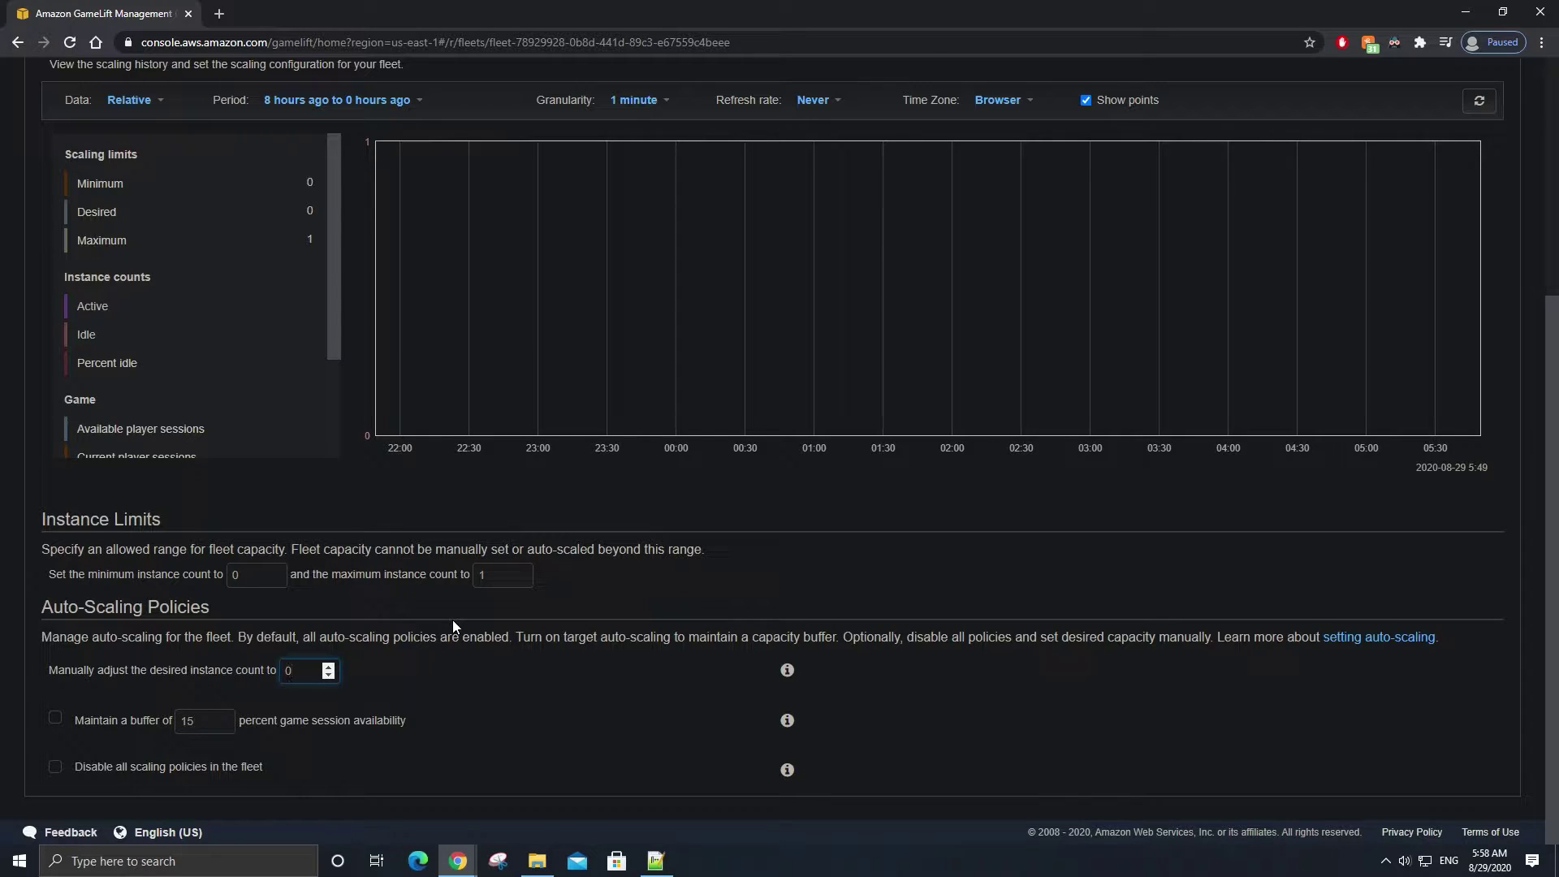
# Try to manually set the fleet's desired instance count to 2
pyautogui.press('BackSpace')
pyautogui.write('2')
pyautogui.click(375, 671)
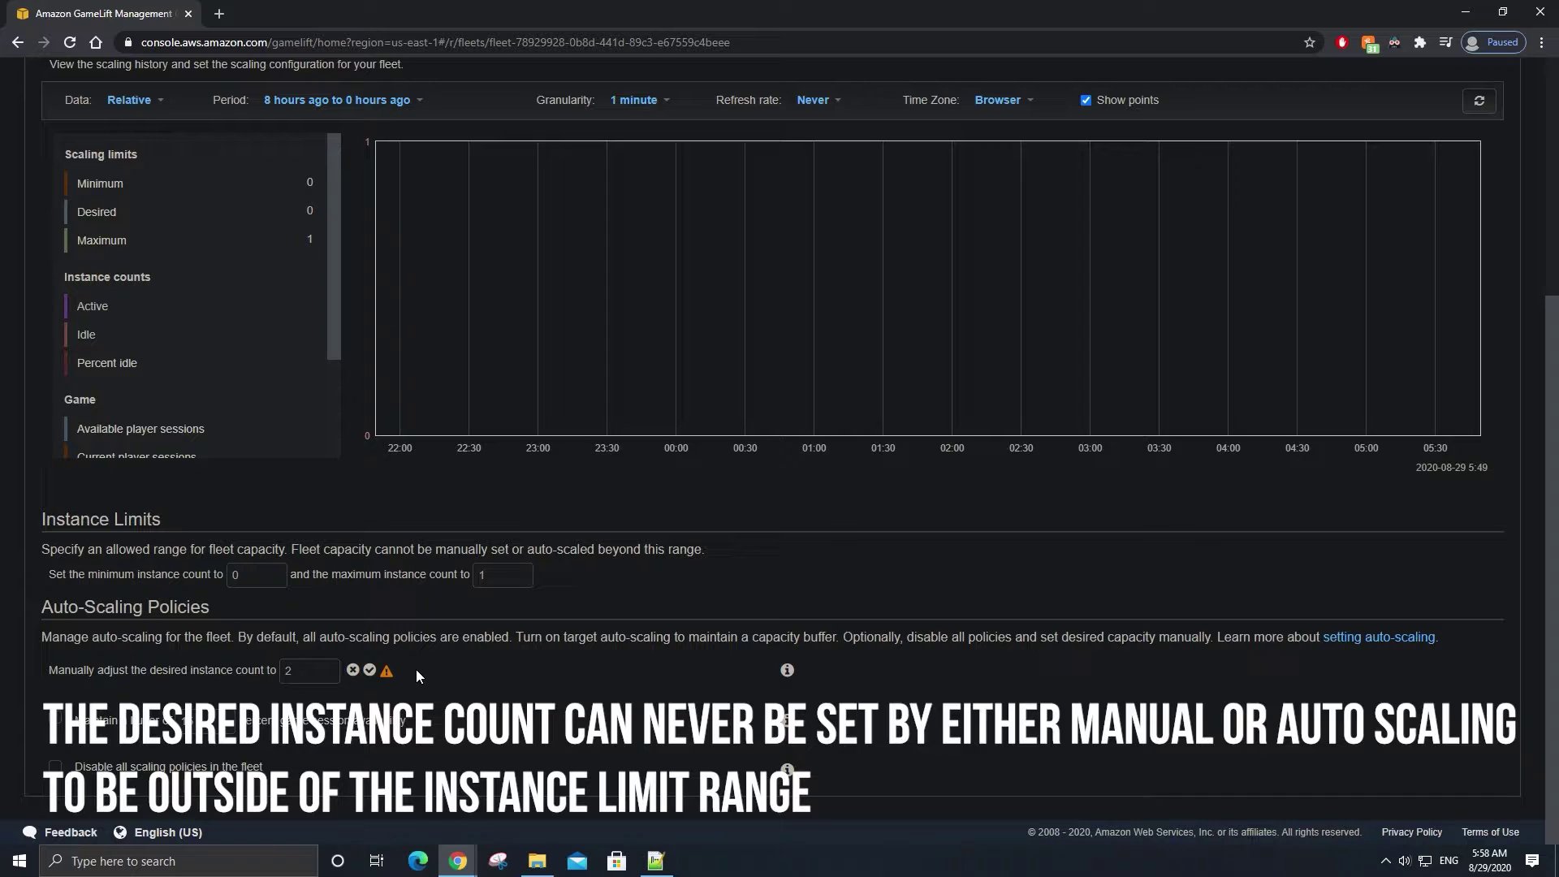
pyautogui.moveTo(392, 678)
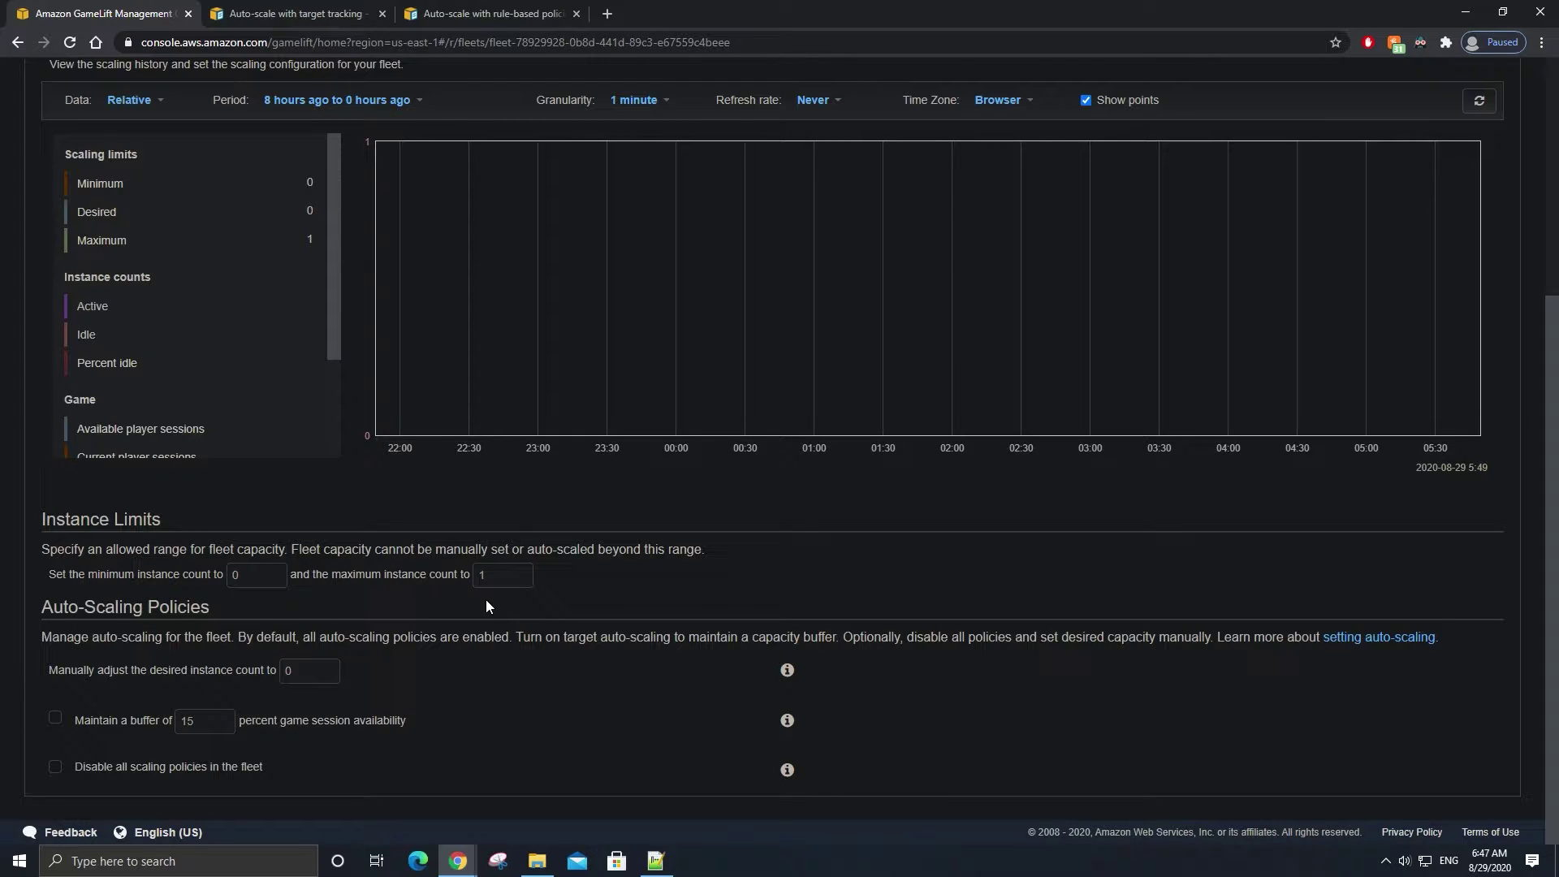
# Consult the target tracking auto-scaling documentation and highlight the "percent available game sessions" metric
pyautogui.click(285, 13)
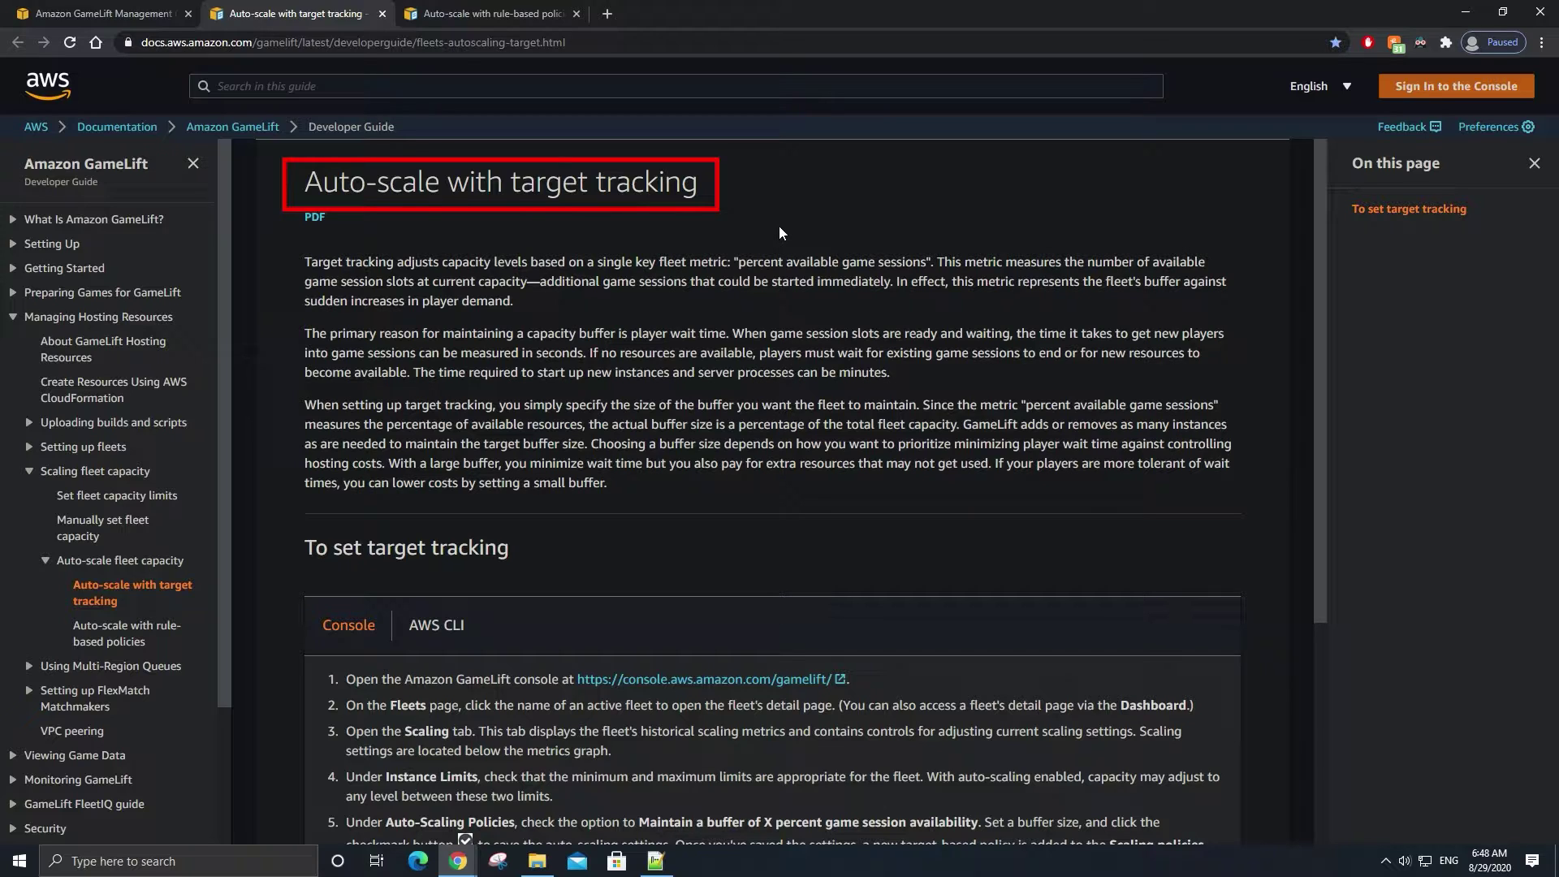
pyautogui.moveTo(739, 266); pyautogui.dragTo(932, 268)
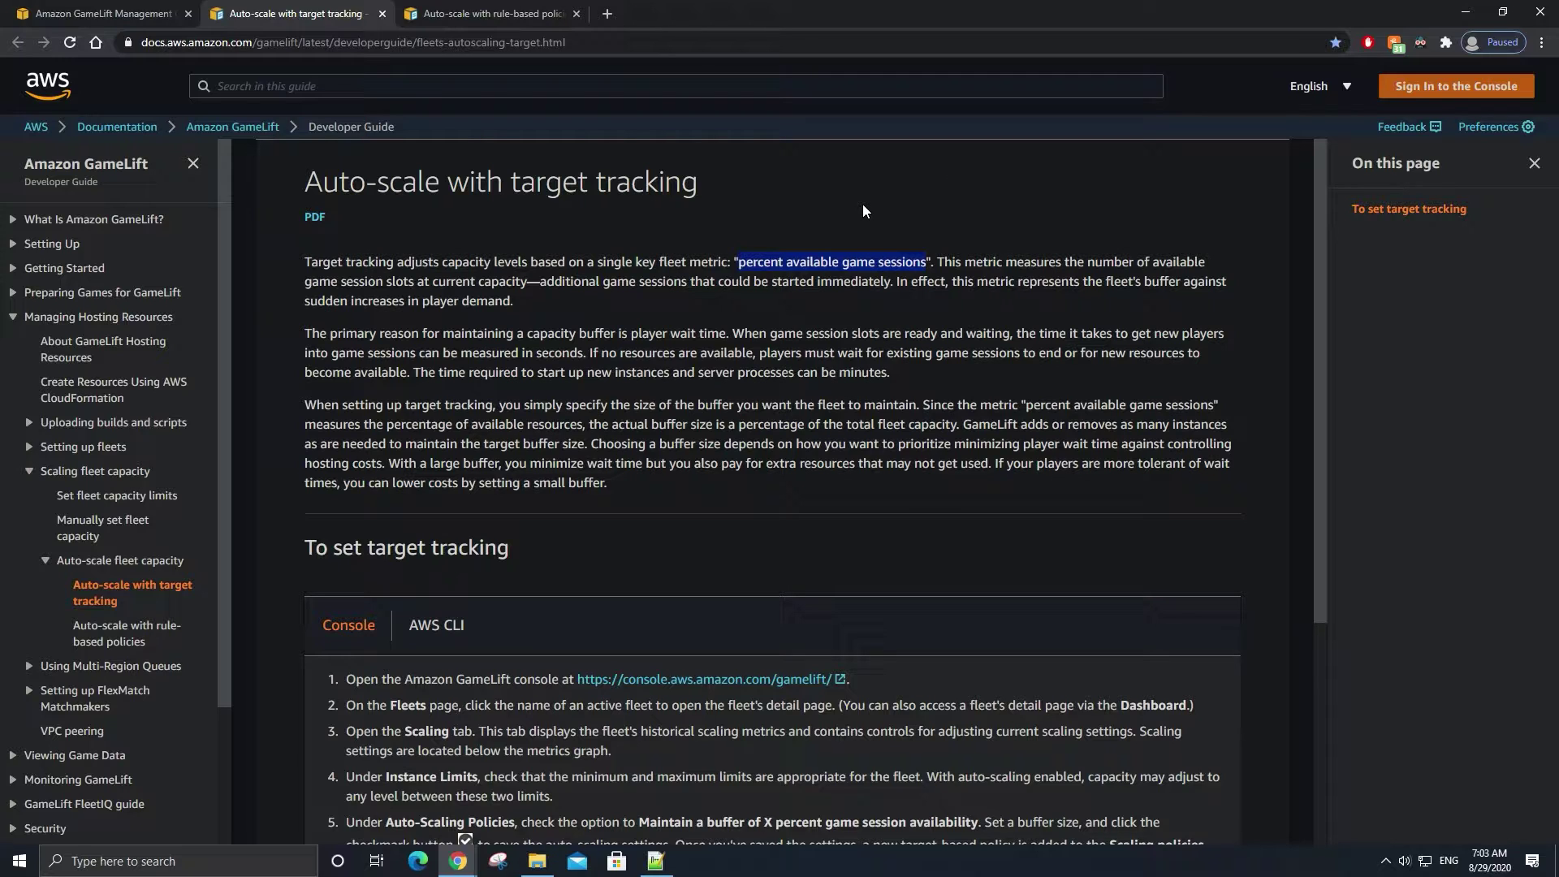
# Read through the rule-based auto-scaling policies documentation, from the CLI policy commands to the list of metric names
pyautogui.click(520, 13)
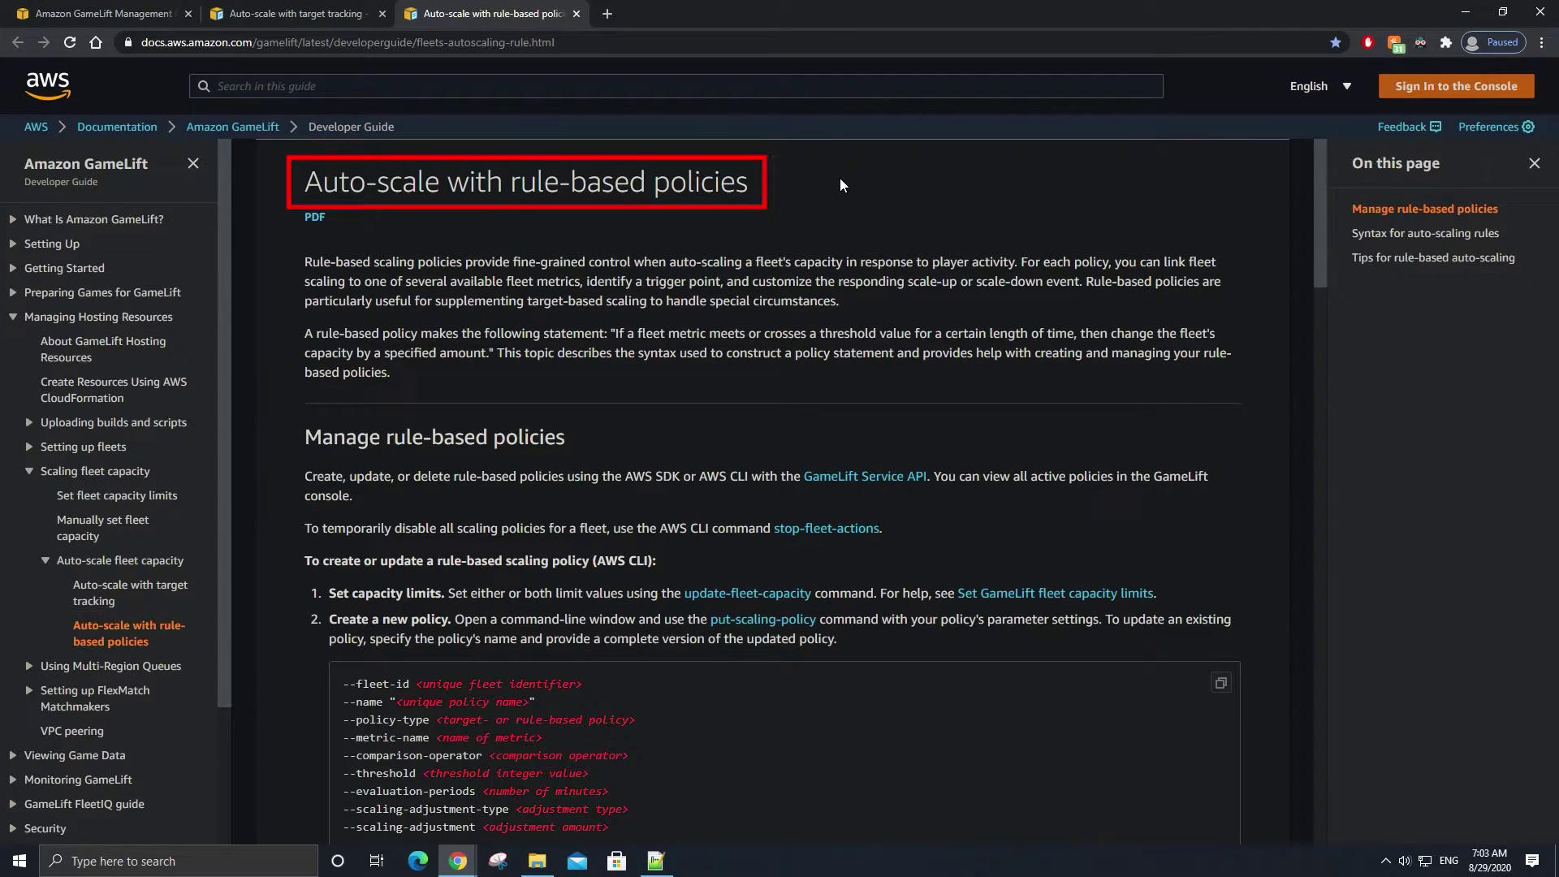
pyautogui.scroll(-3, 1251, 357)
pyautogui.scroll(-1, 1264, 370)
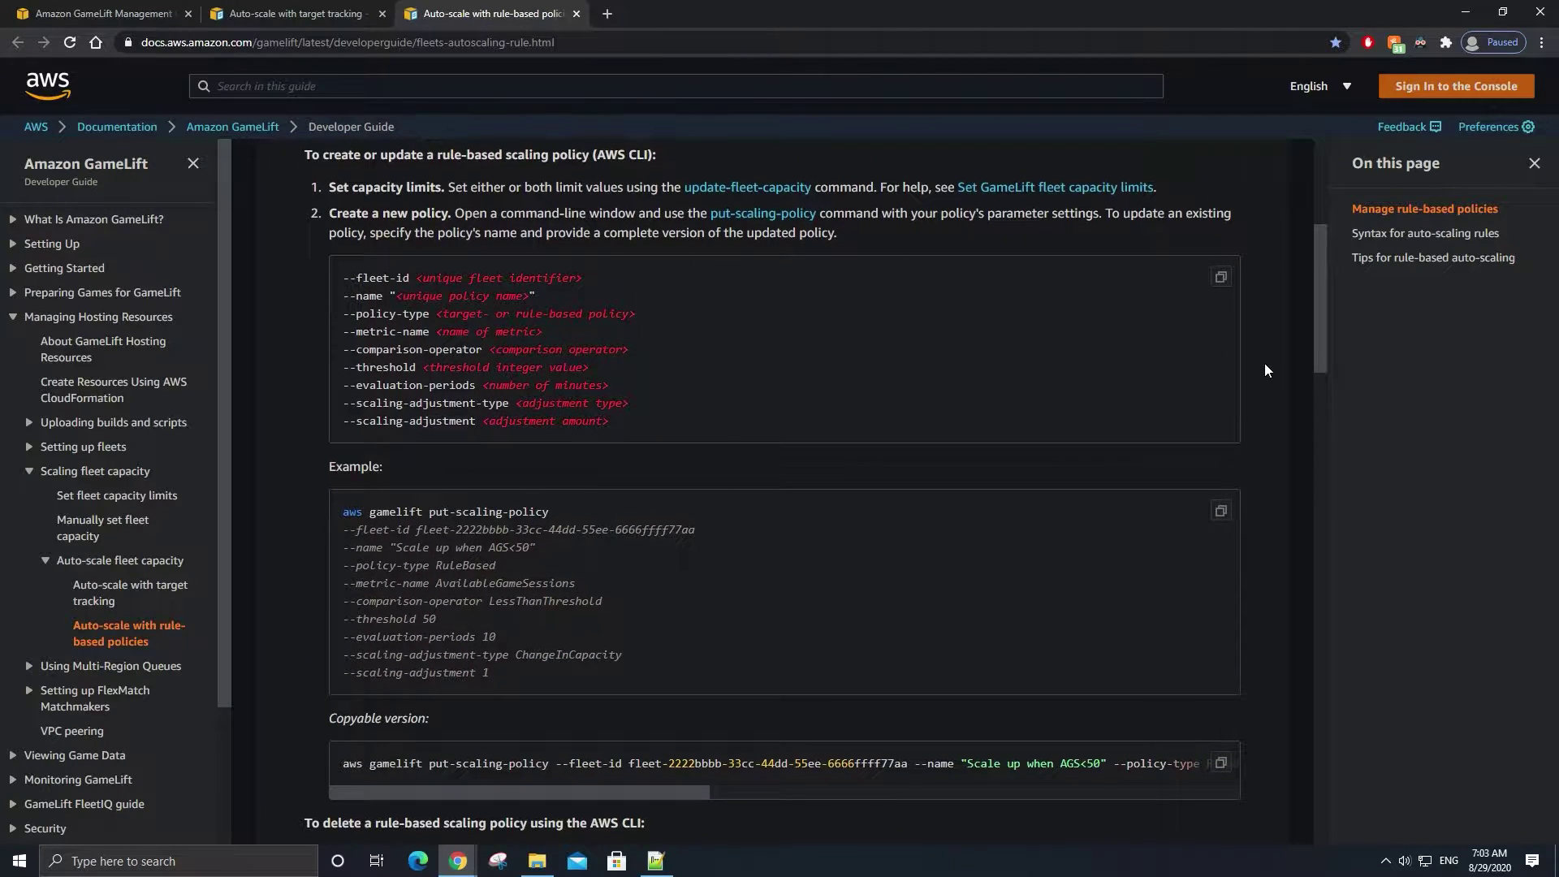
pyautogui.scroll(-3, 1264, 371)
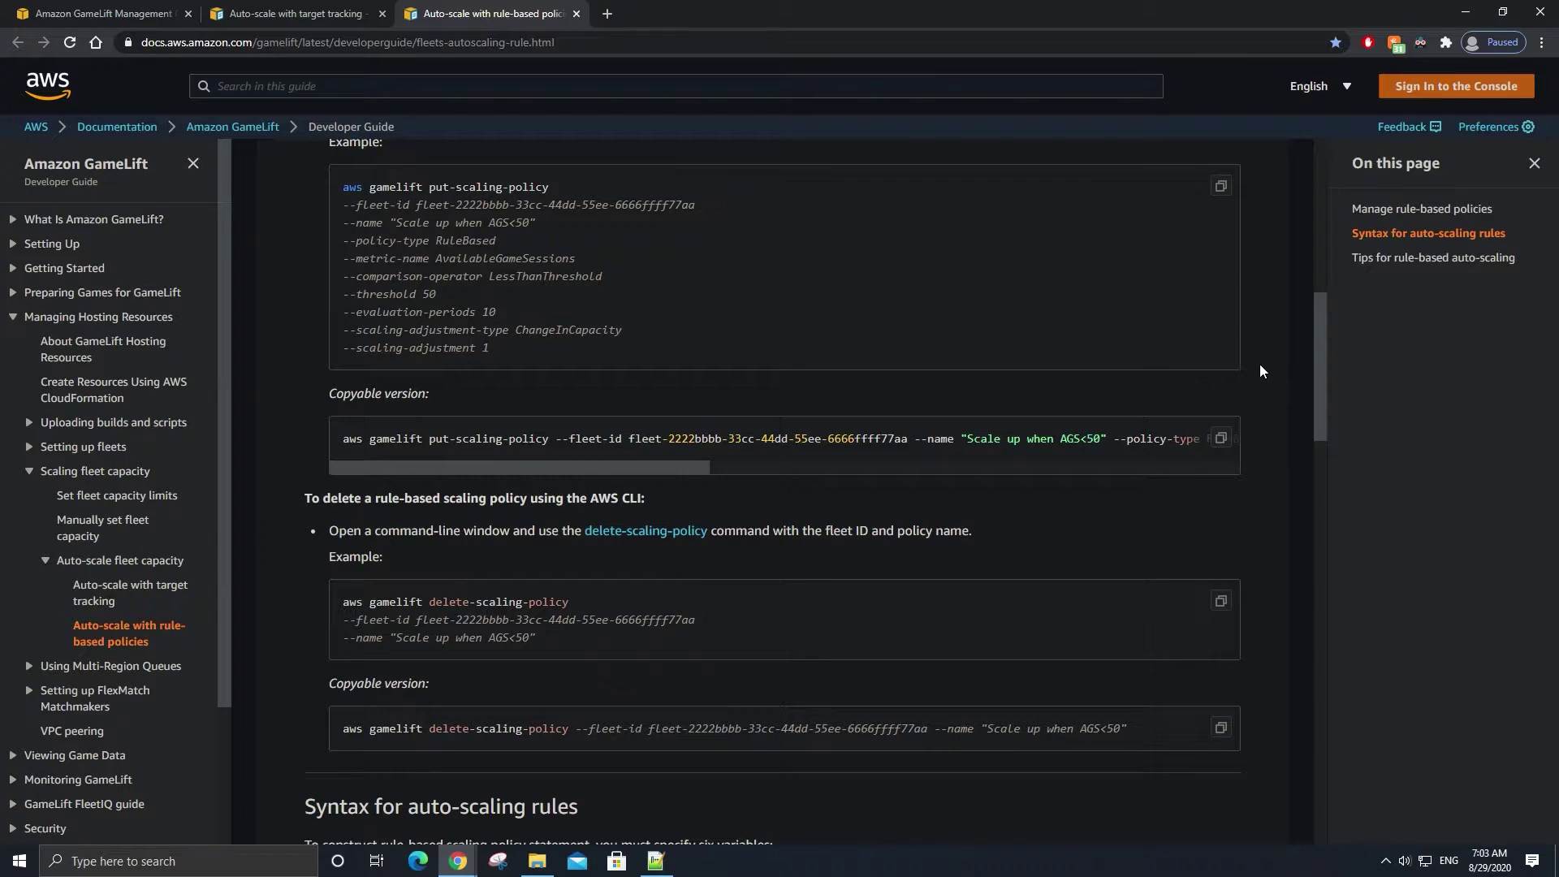
pyautogui.scroll(-5, 1260, 363)
pyautogui.scroll(-4, 1253, 366)
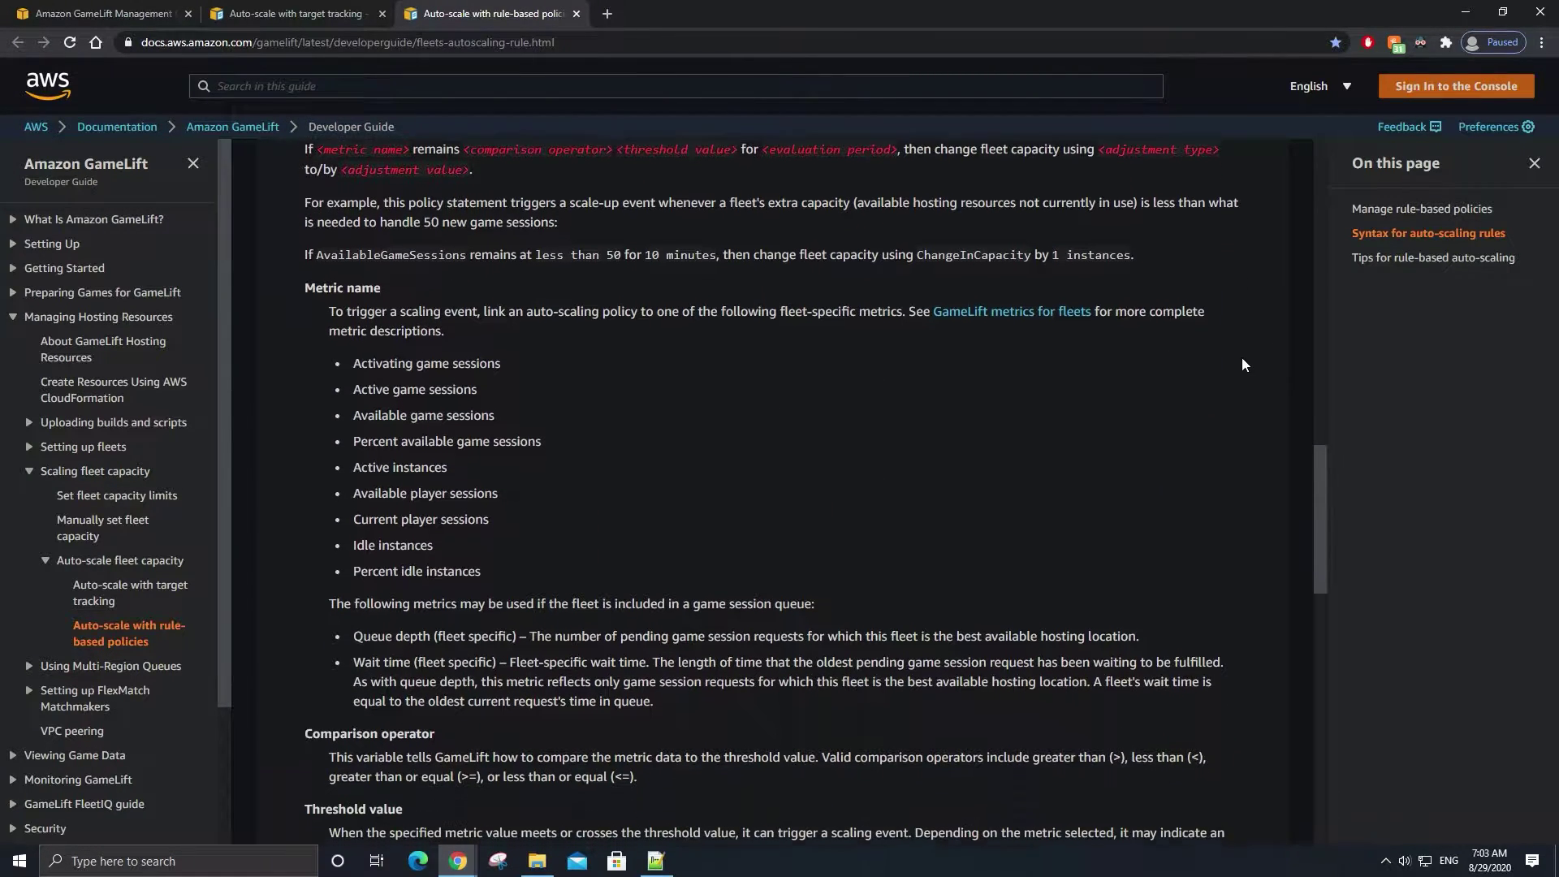
pyautogui.scroll(-1, 1245, 364)
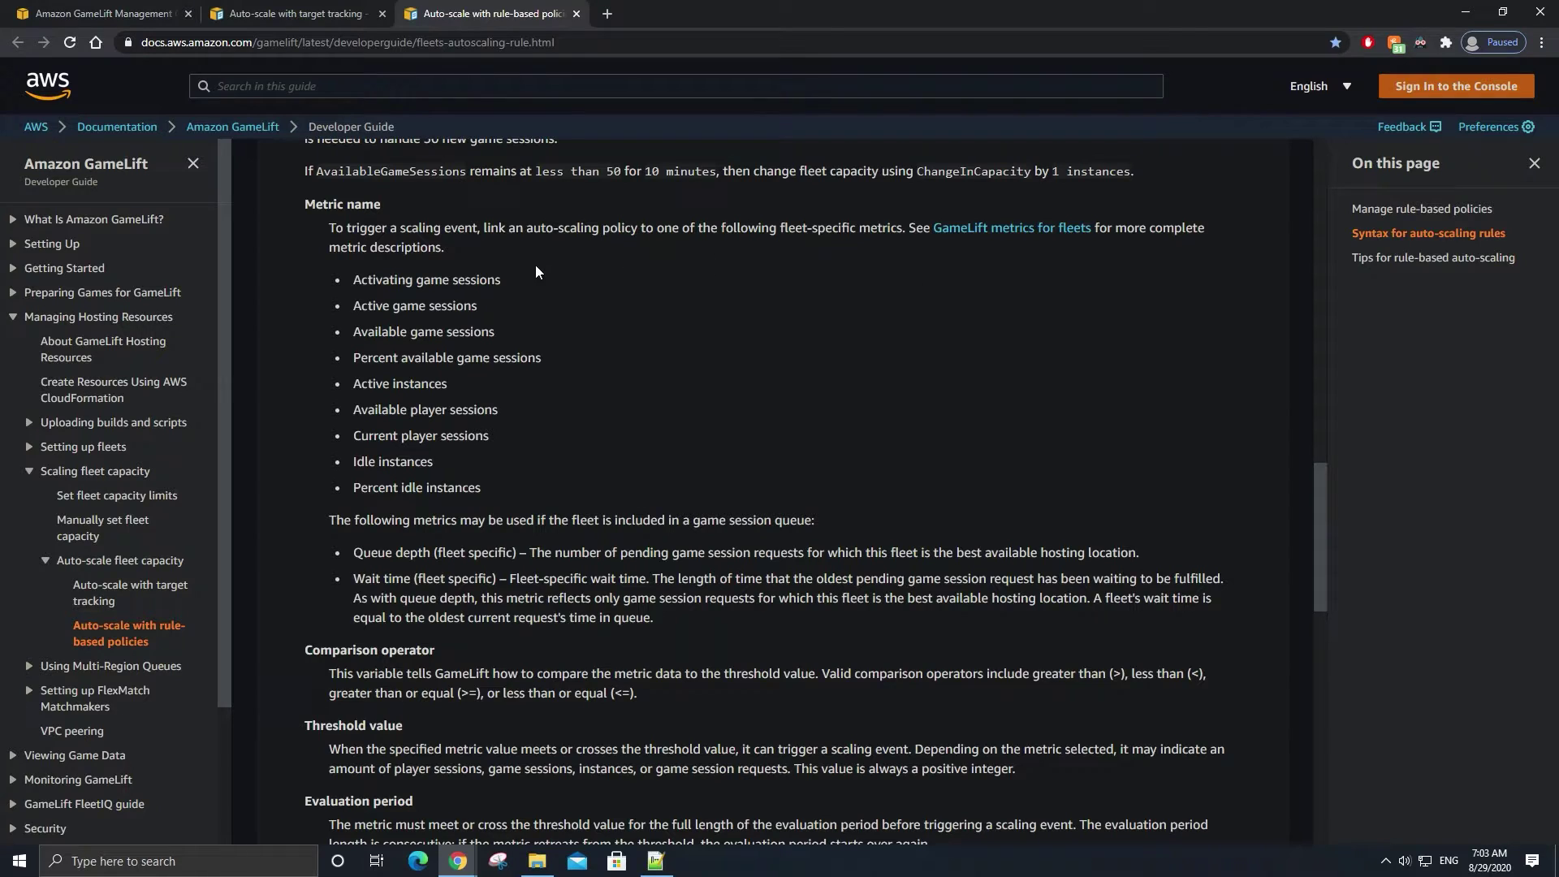
# Highlight example metric names in the rule-based policy syntax, including active game sessions, available game sessions and idle instances
pyautogui.moveTo(501, 280); pyautogui.dragTo(346, 281)
pyautogui.moveTo(484, 306); pyautogui.dragTo(375, 308)
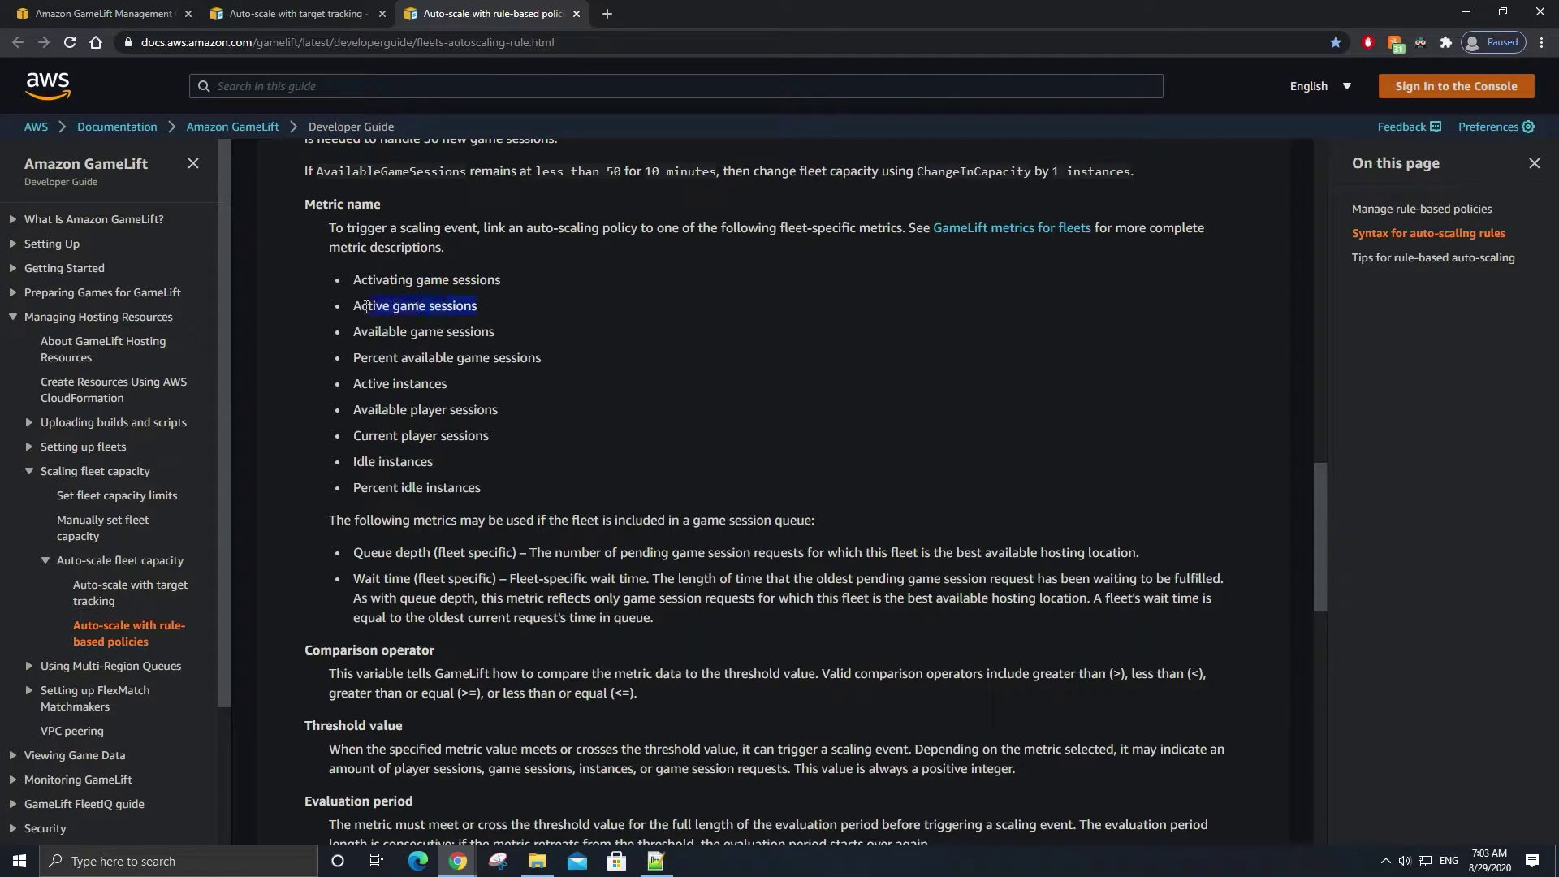
pyautogui.moveTo(500, 330); pyautogui.dragTo(337, 329)
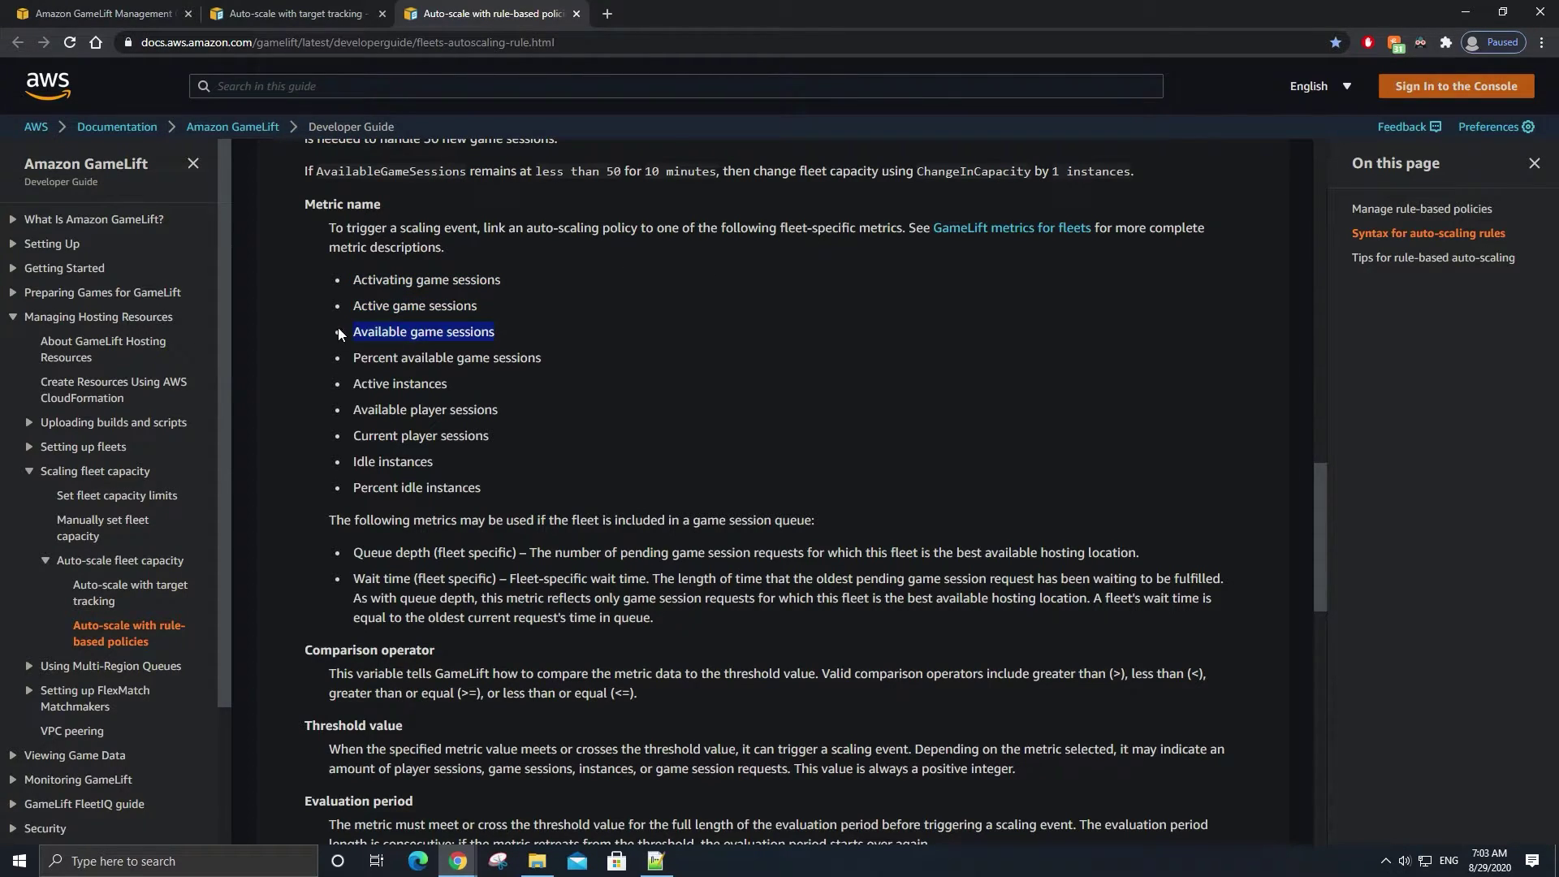
pyautogui.moveTo(464, 387); pyautogui.dragTo(353, 386)
pyautogui.moveTo(513, 443); pyautogui.dragTo(352, 437)
pyautogui.moveTo(448, 459); pyautogui.dragTo(333, 460)
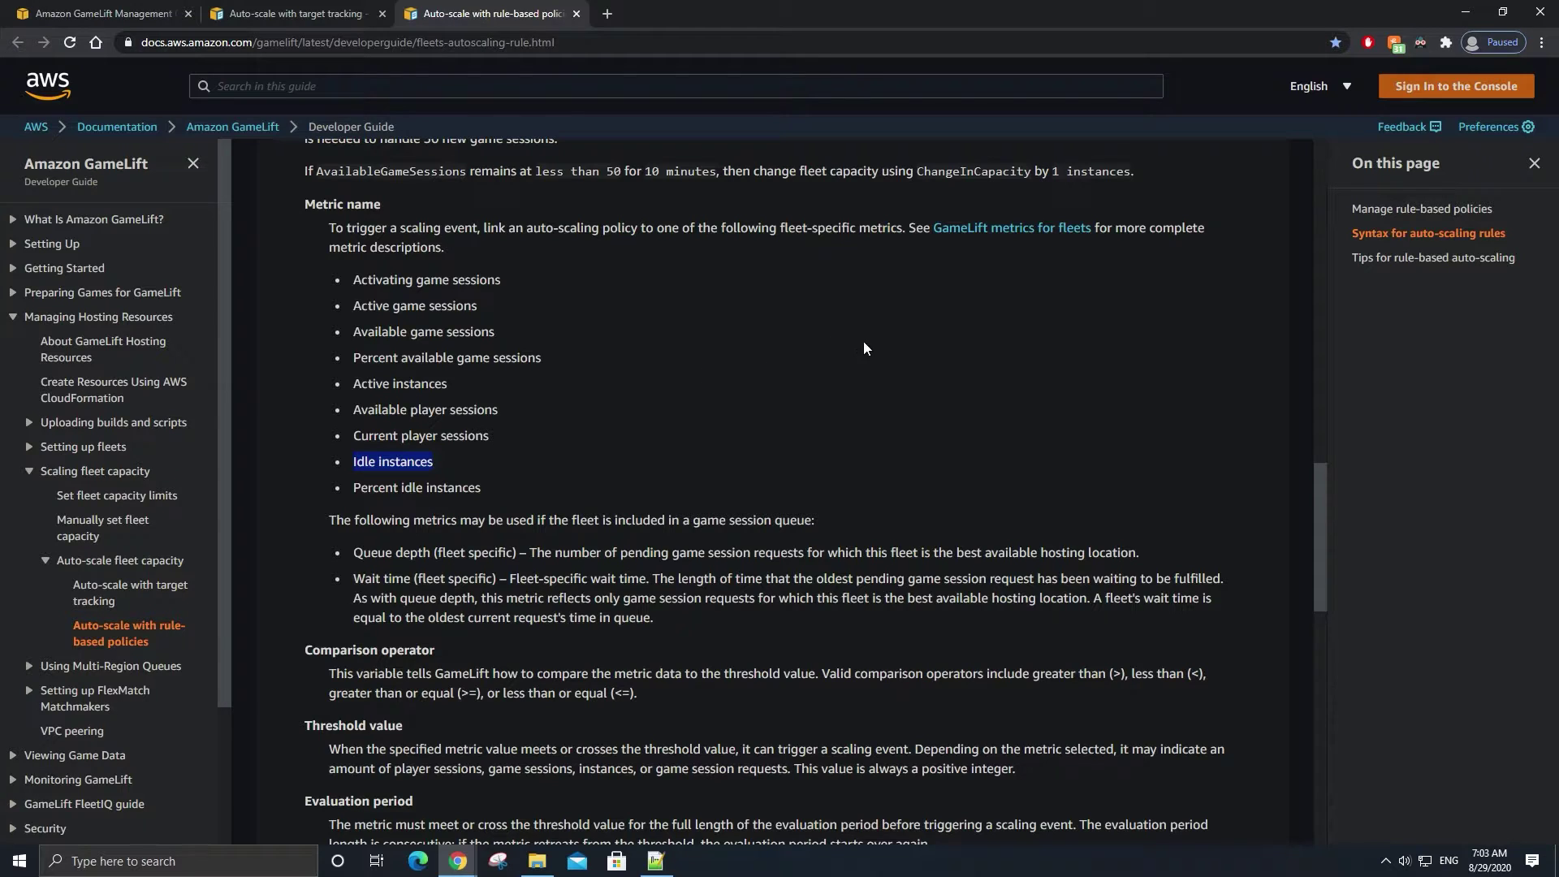
# Examine the comparison operator, threshold value and evaluation period variables, highlighting each heading
pyautogui.scroll(-3, 908, 340)
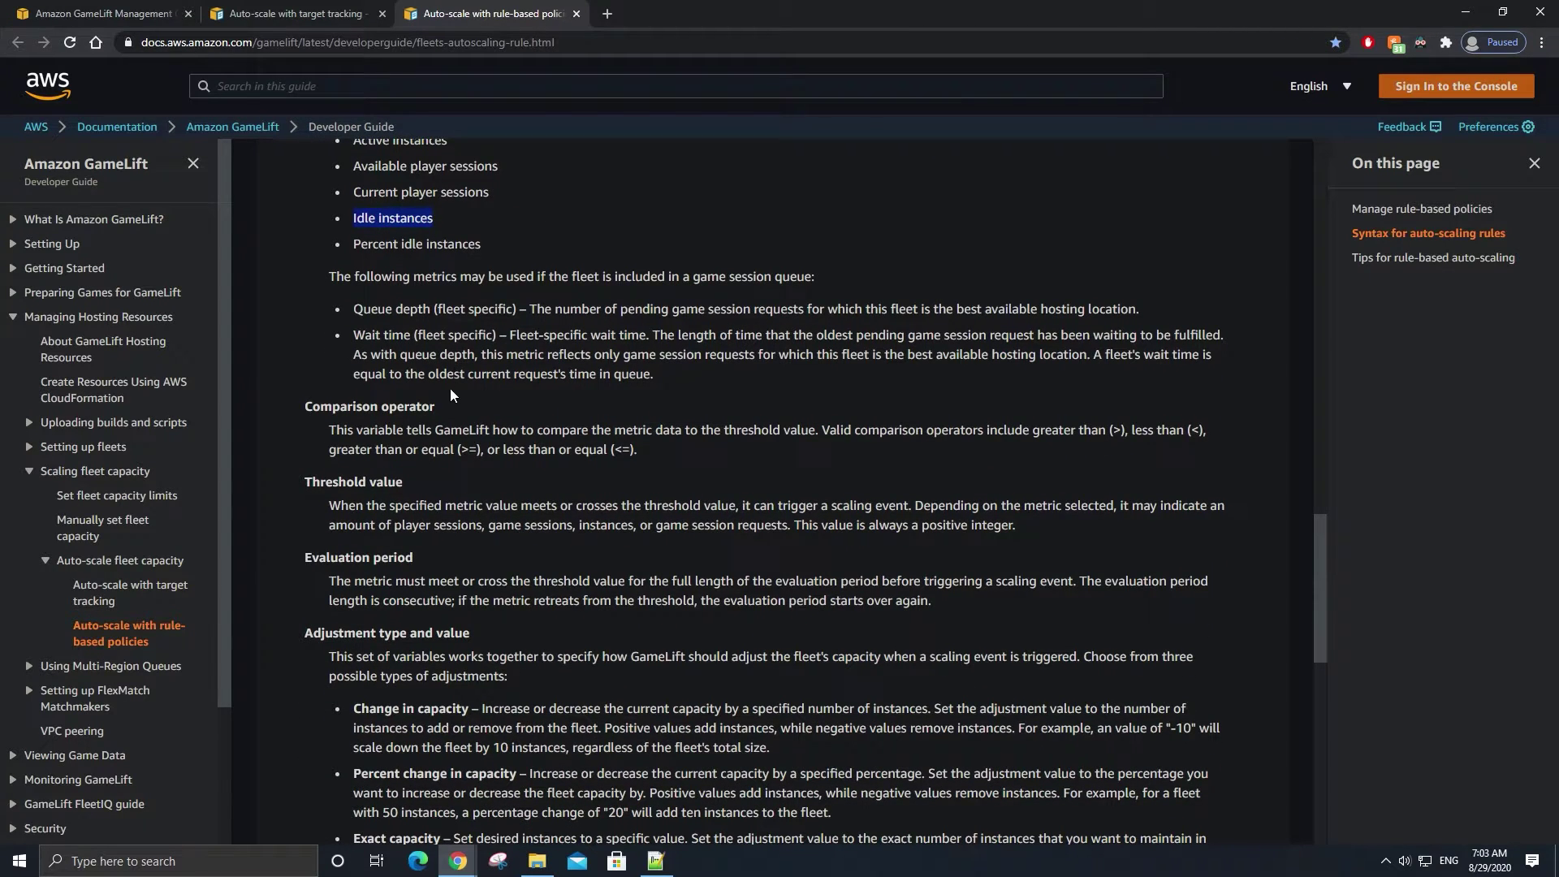
pyautogui.moveTo(450, 401); pyautogui.dragTo(300, 406)
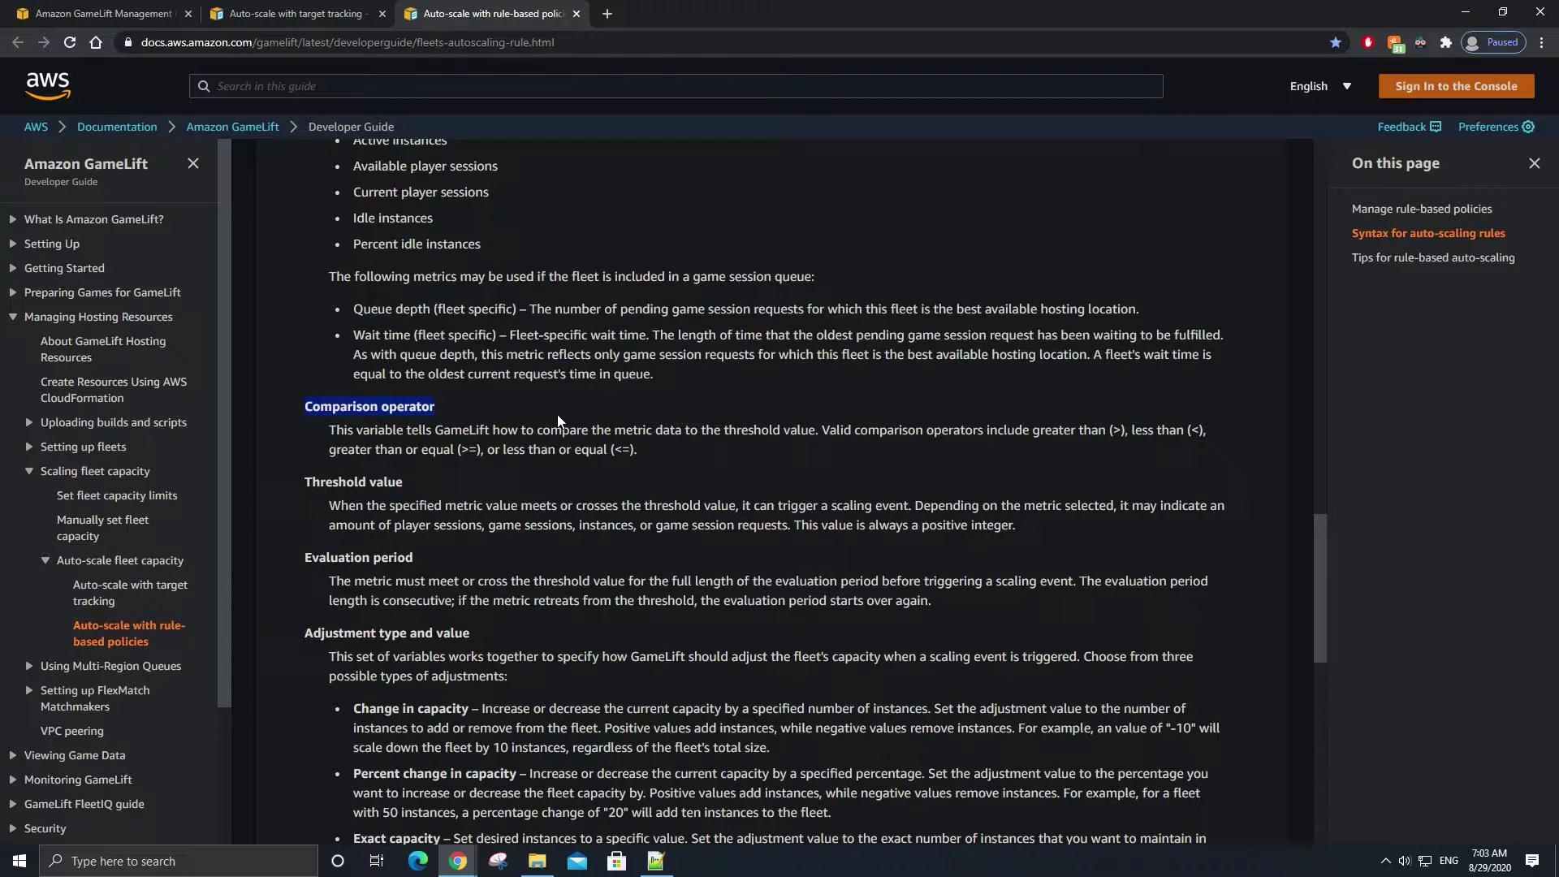
pyautogui.moveTo(447, 485); pyautogui.dragTo(302, 487)
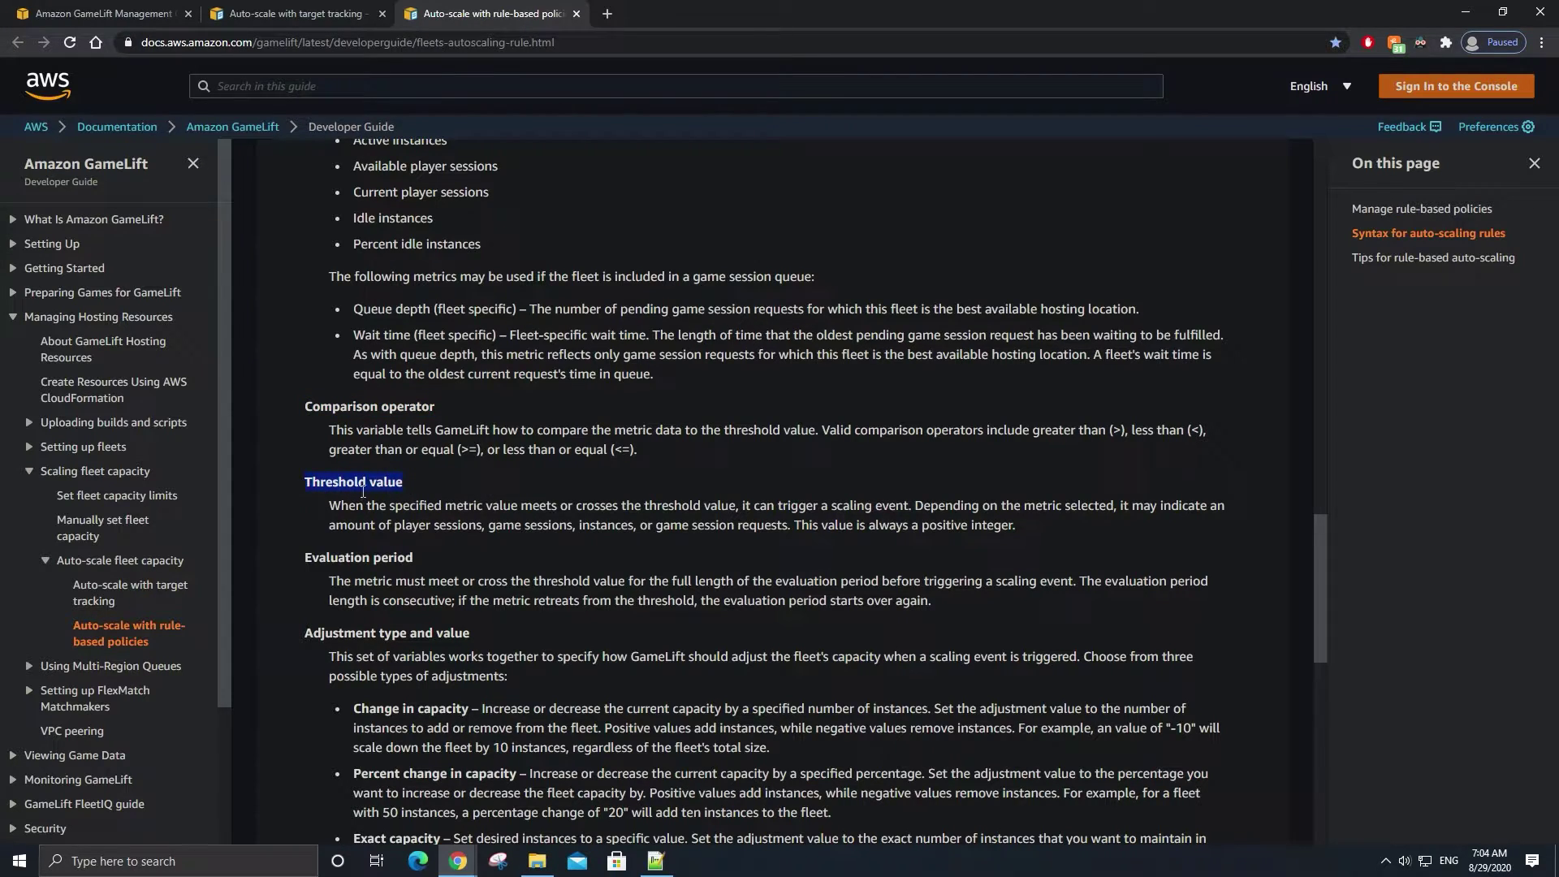
pyautogui.scroll(-2, 520, 480)
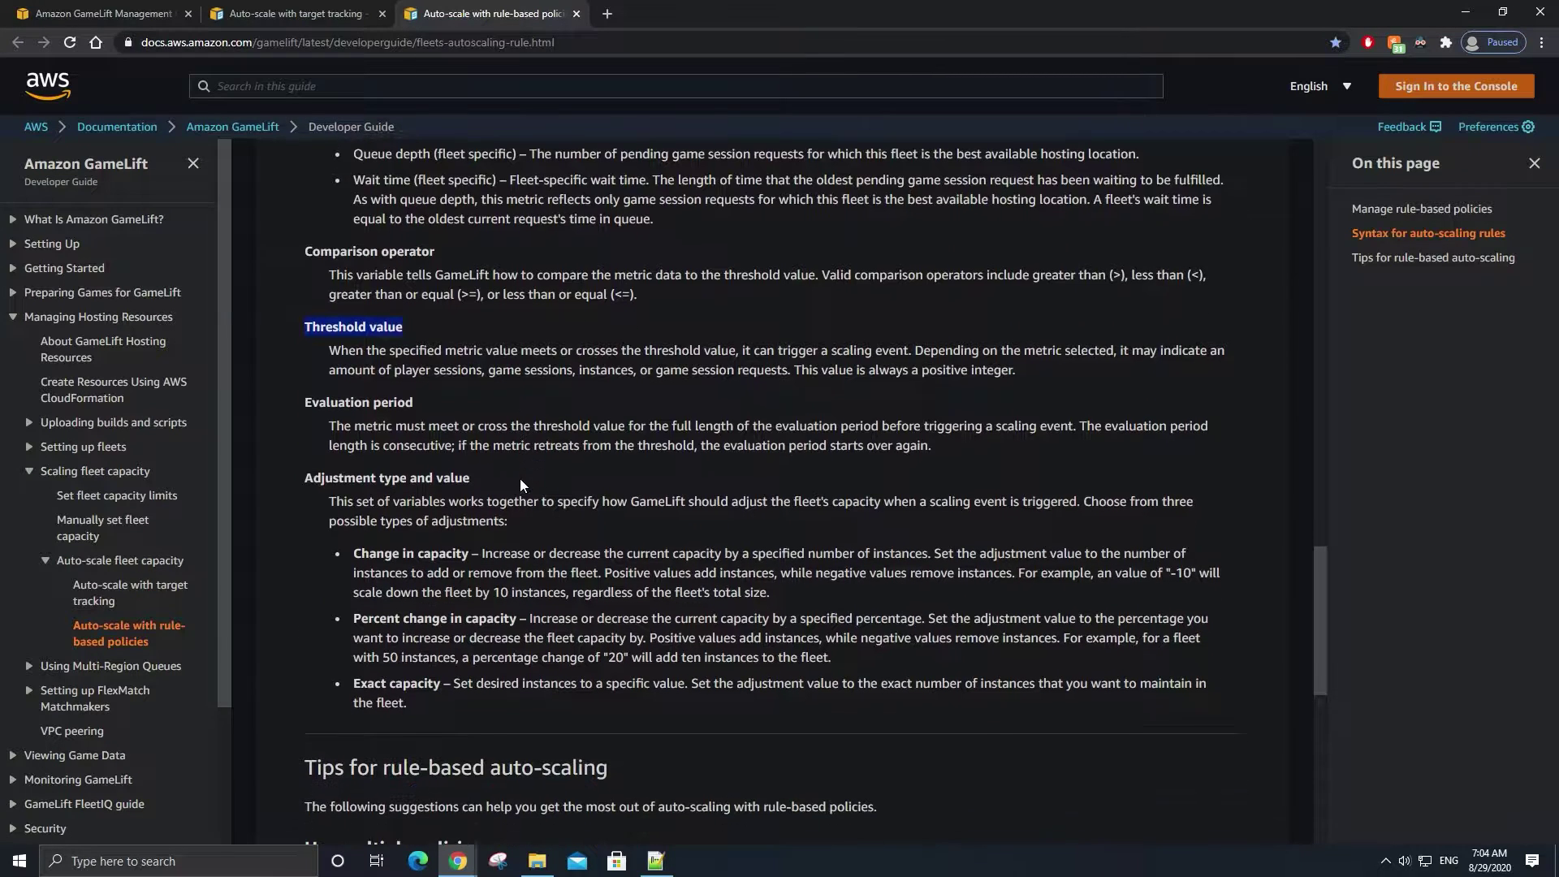
pyautogui.click(399, 408)
pyautogui.moveTo(412, 398); pyautogui.dragTo(302, 393)
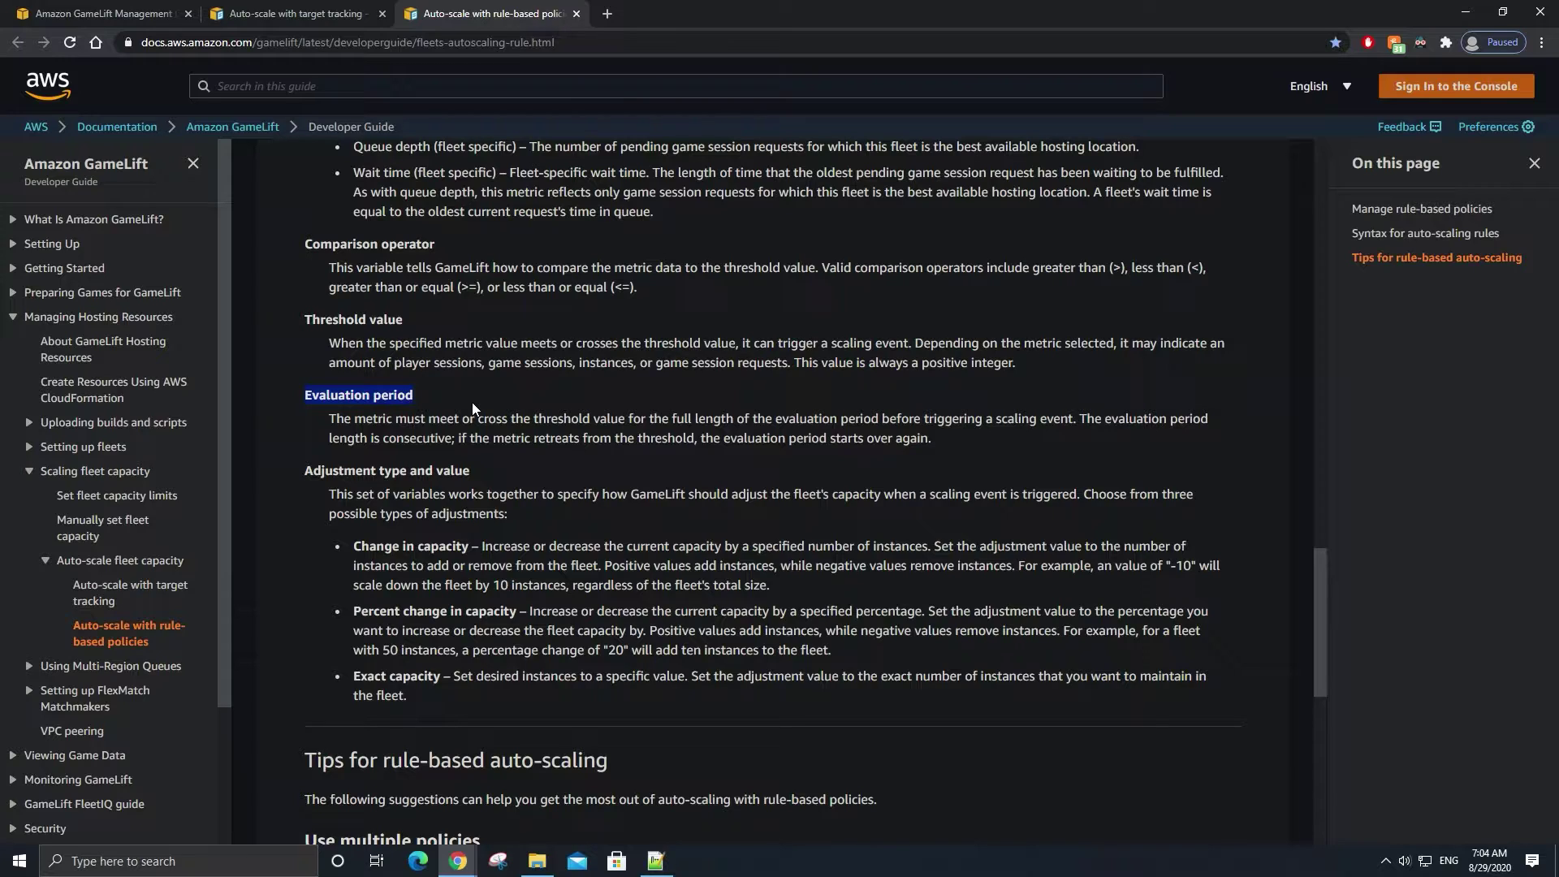
# Examine the adjustment type and value variables, highlighting change in capacity, percent change in capacity and exact capacity
pyautogui.moveTo(532, 471); pyautogui.dragTo(313, 479)
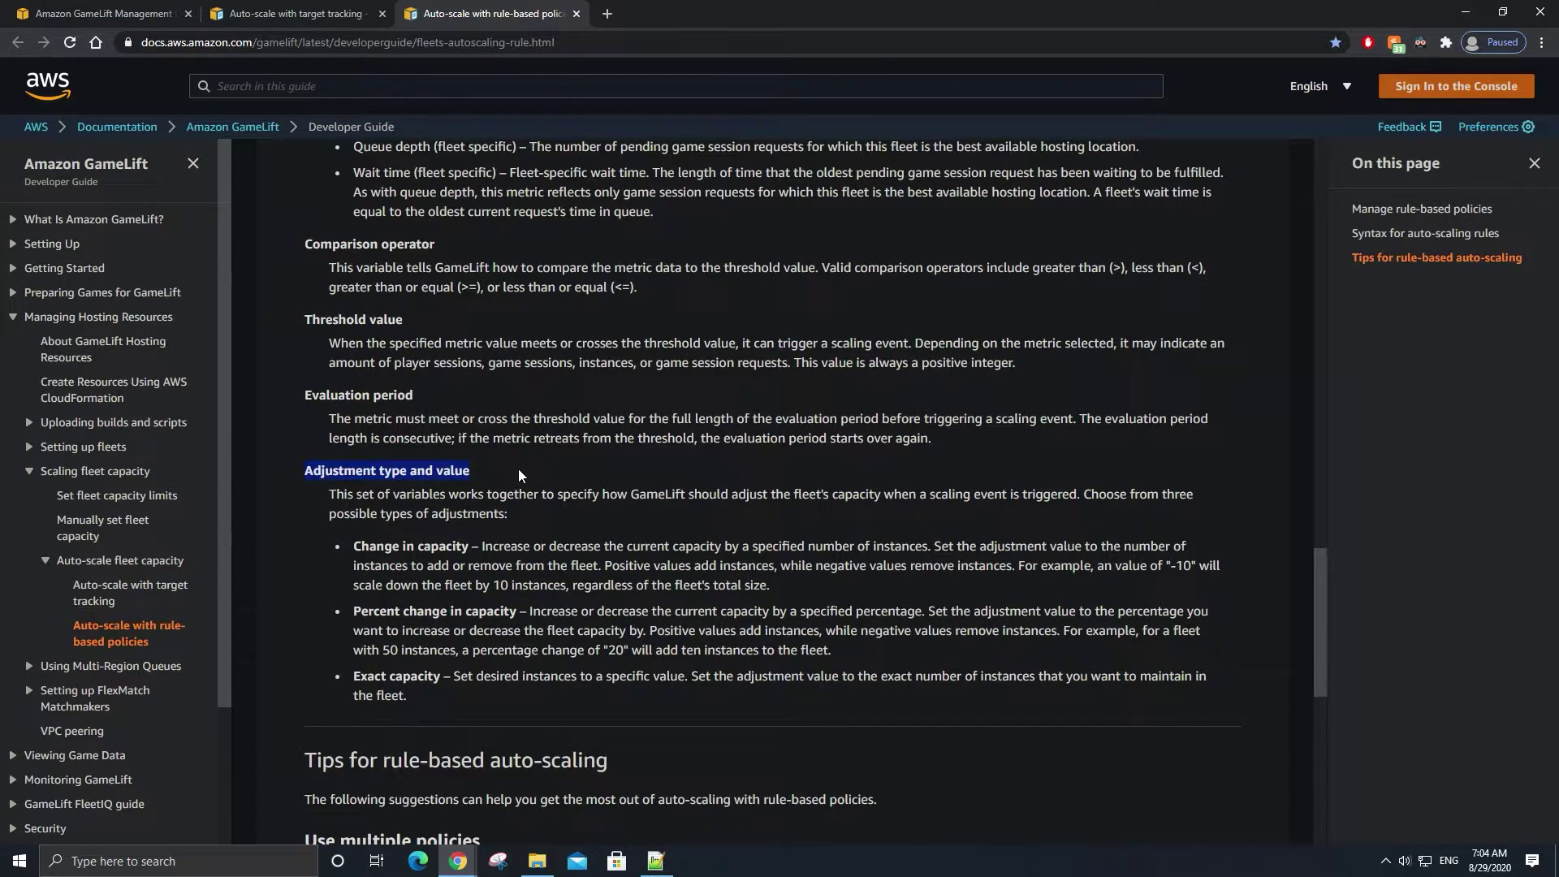
pyautogui.scroll(-2, 518, 461)
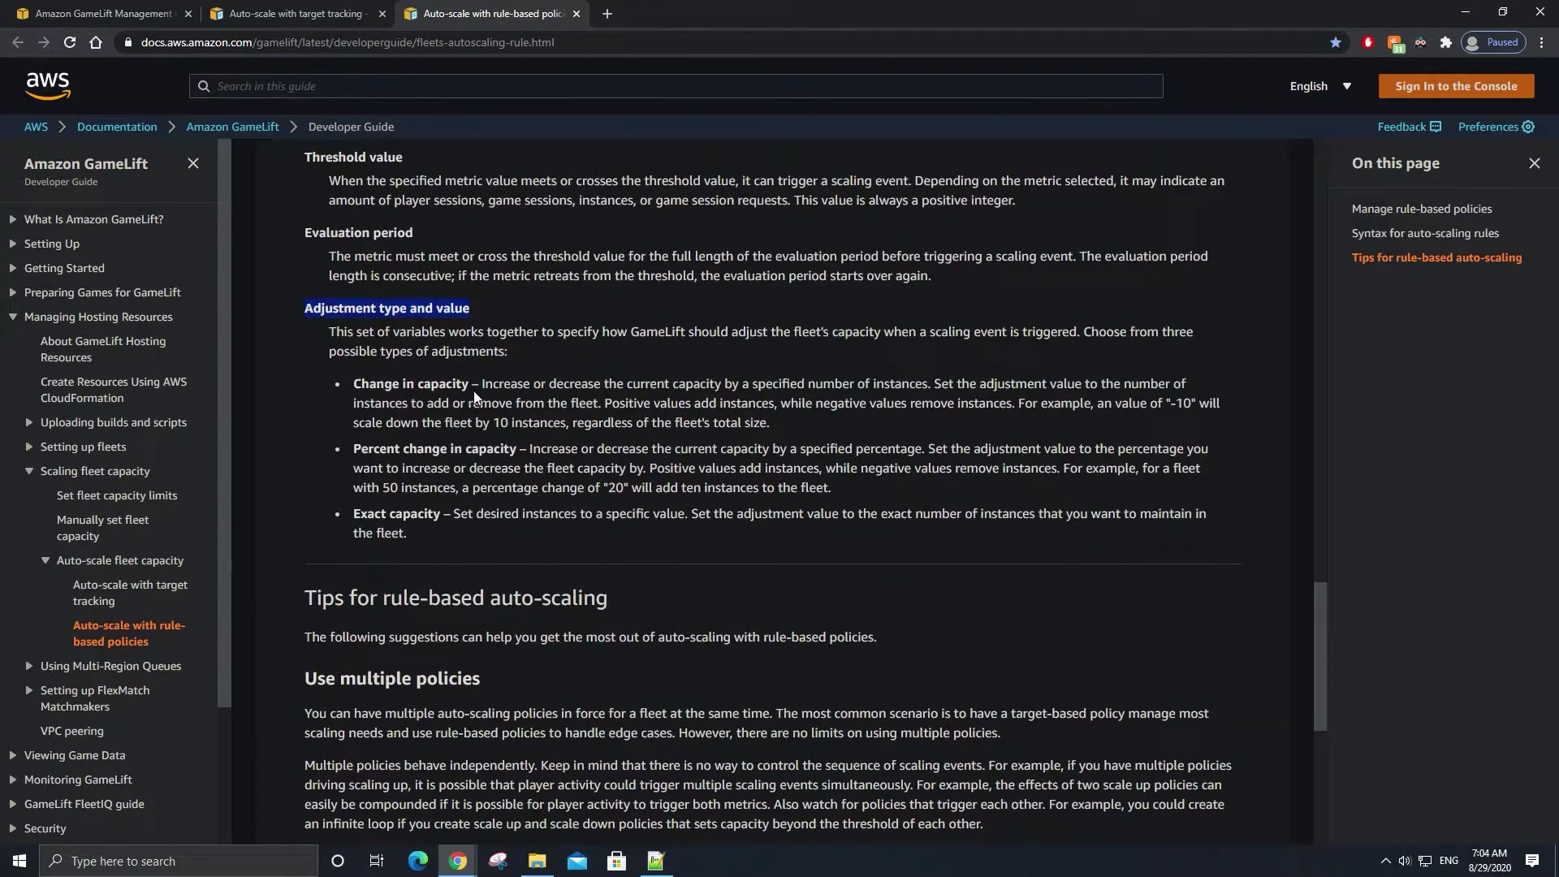
pyautogui.moveTo(474, 395); pyautogui.dragTo(354, 395)
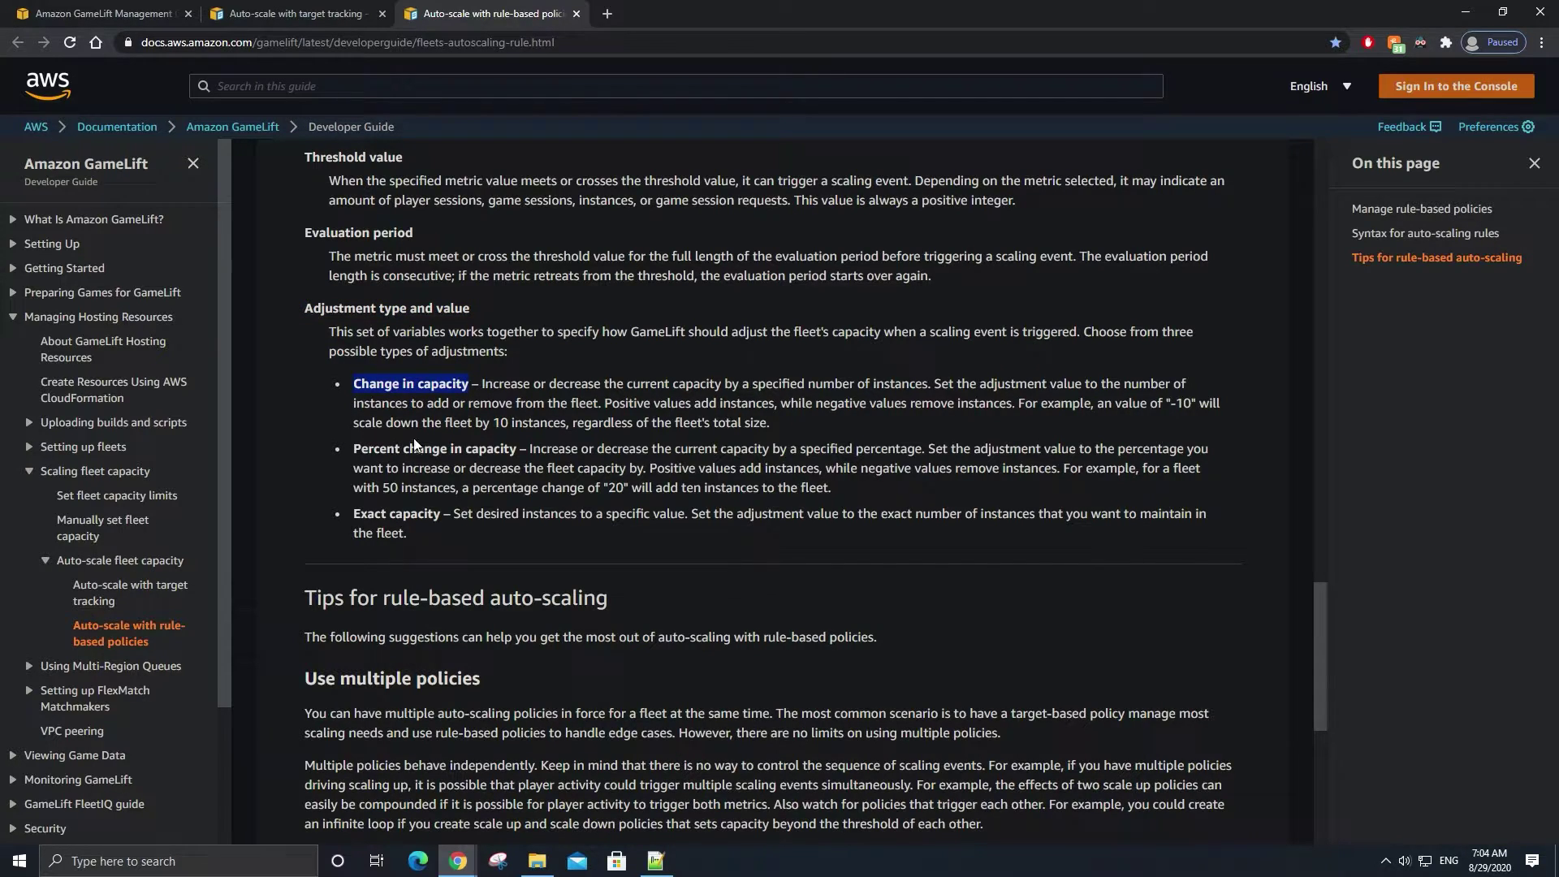
pyautogui.moveTo(517, 452); pyautogui.dragTo(395, 457)
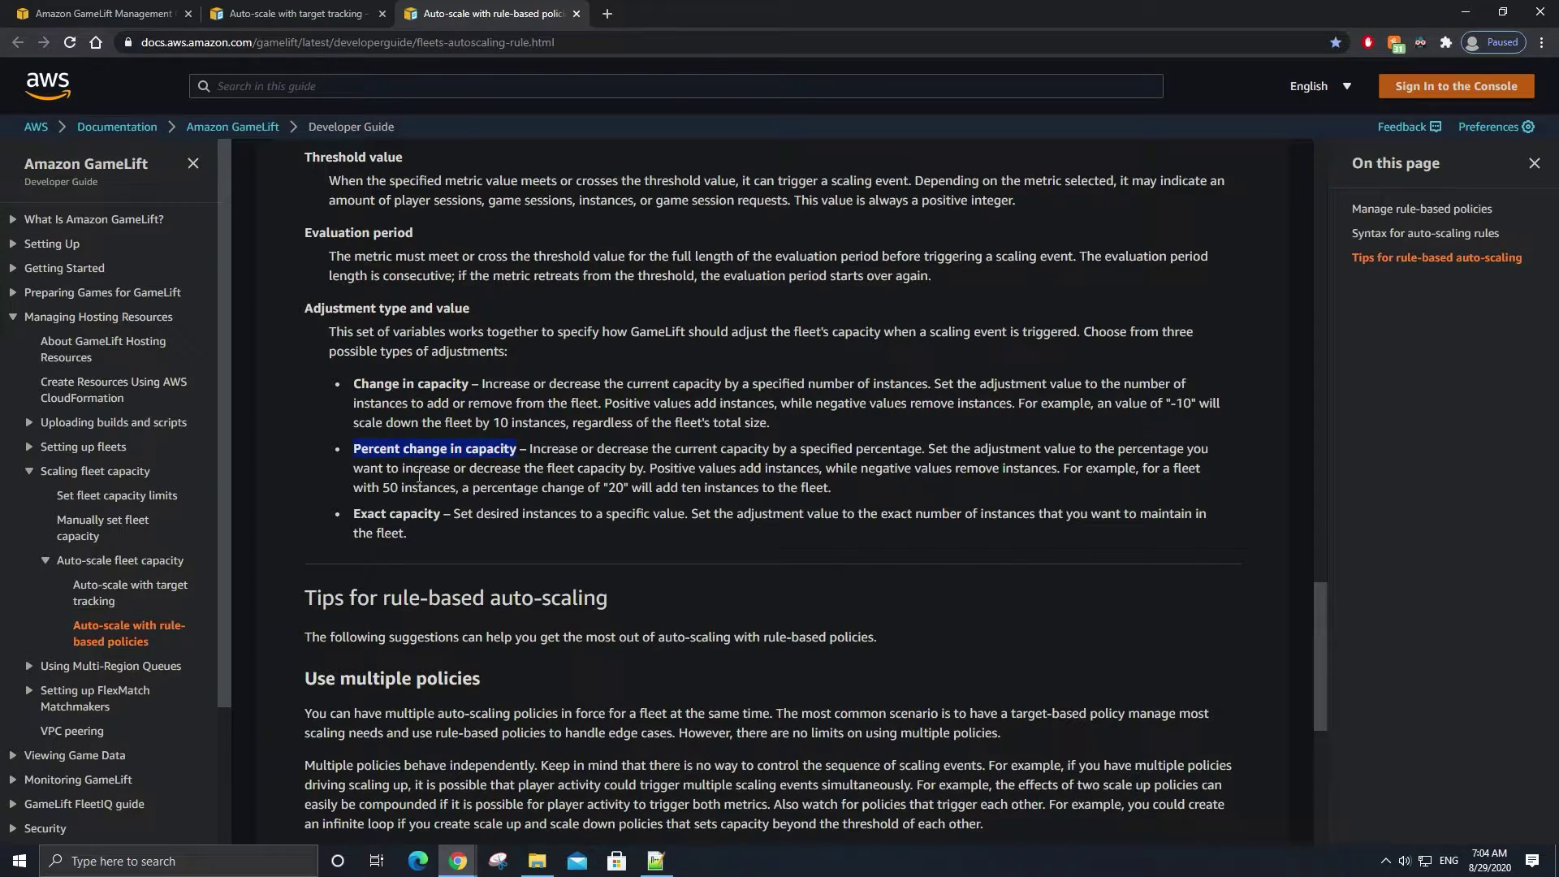
pyautogui.moveTo(438, 509); pyautogui.dragTo(344, 513)
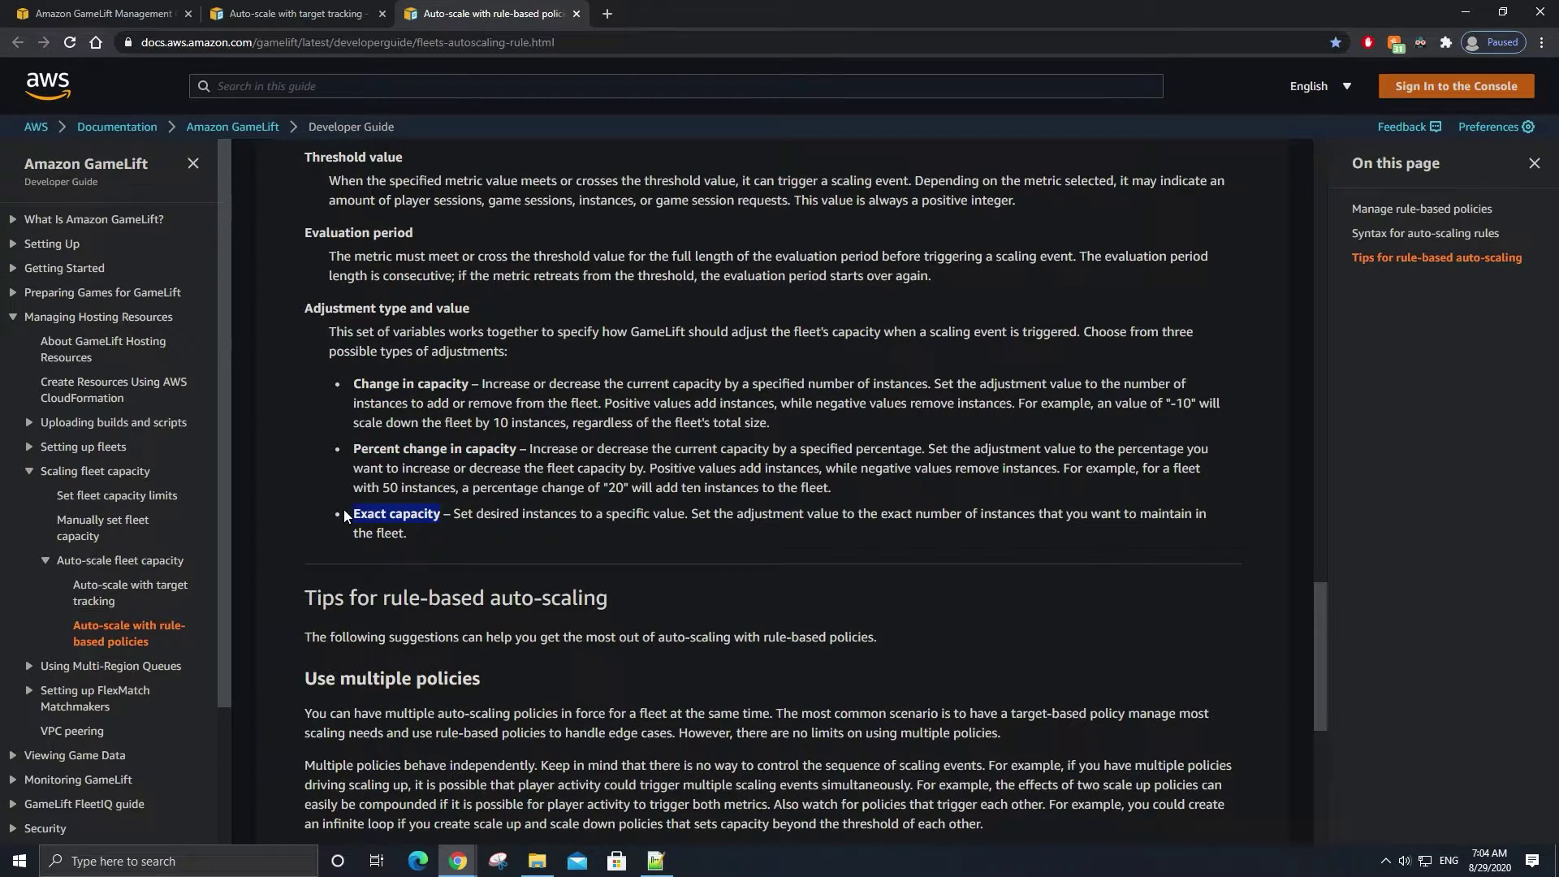
pyautogui.click(273, 465)
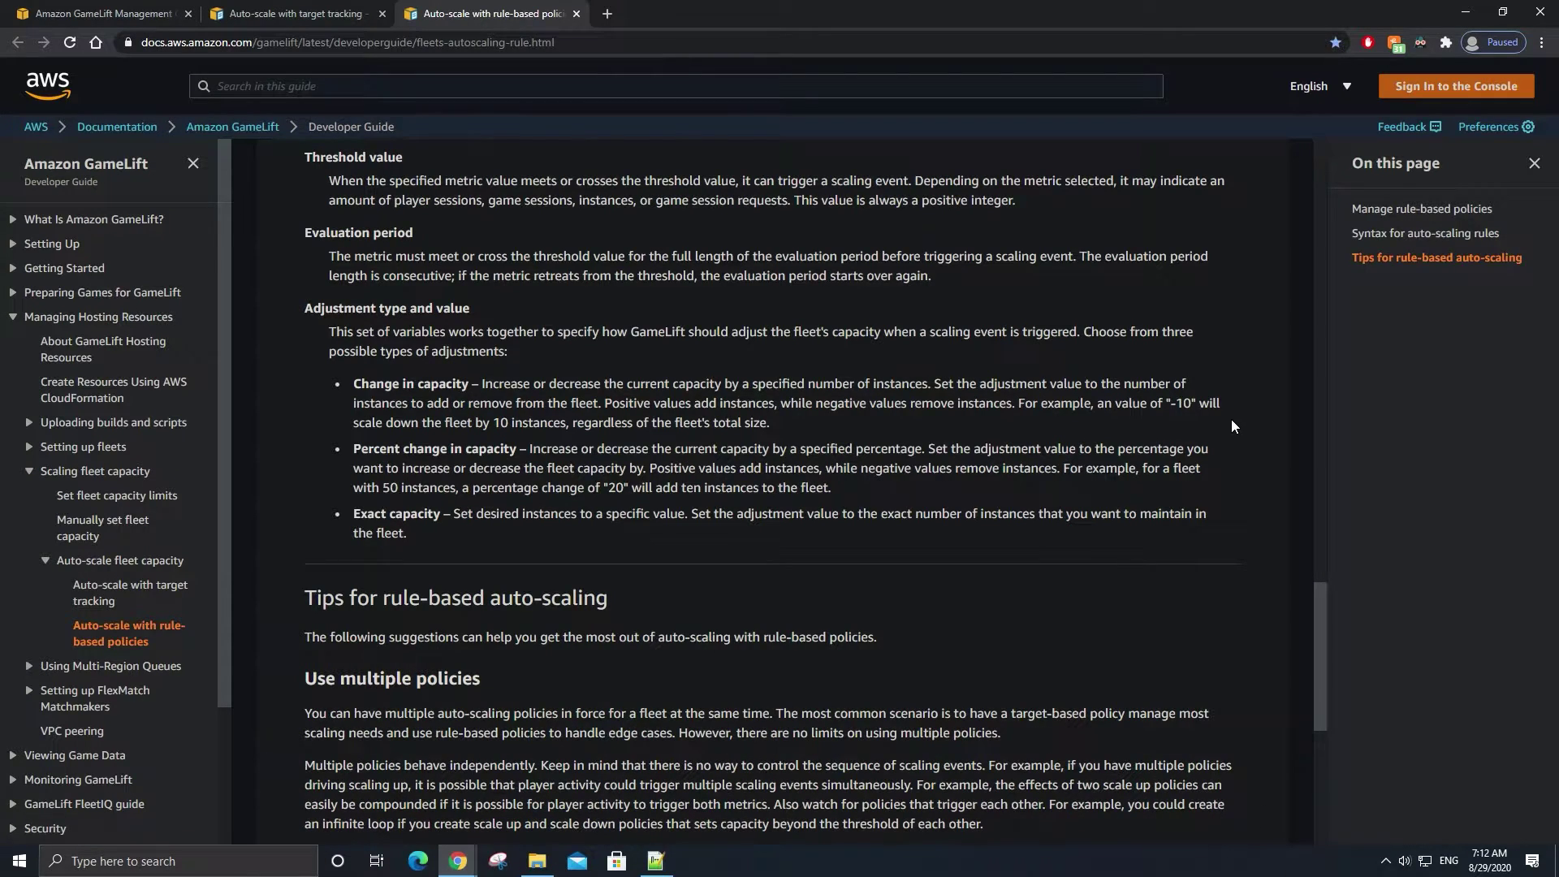
# Reload the fleet's page in the GameLift console and open the fleet for editing
pyautogui.click(81, 13)
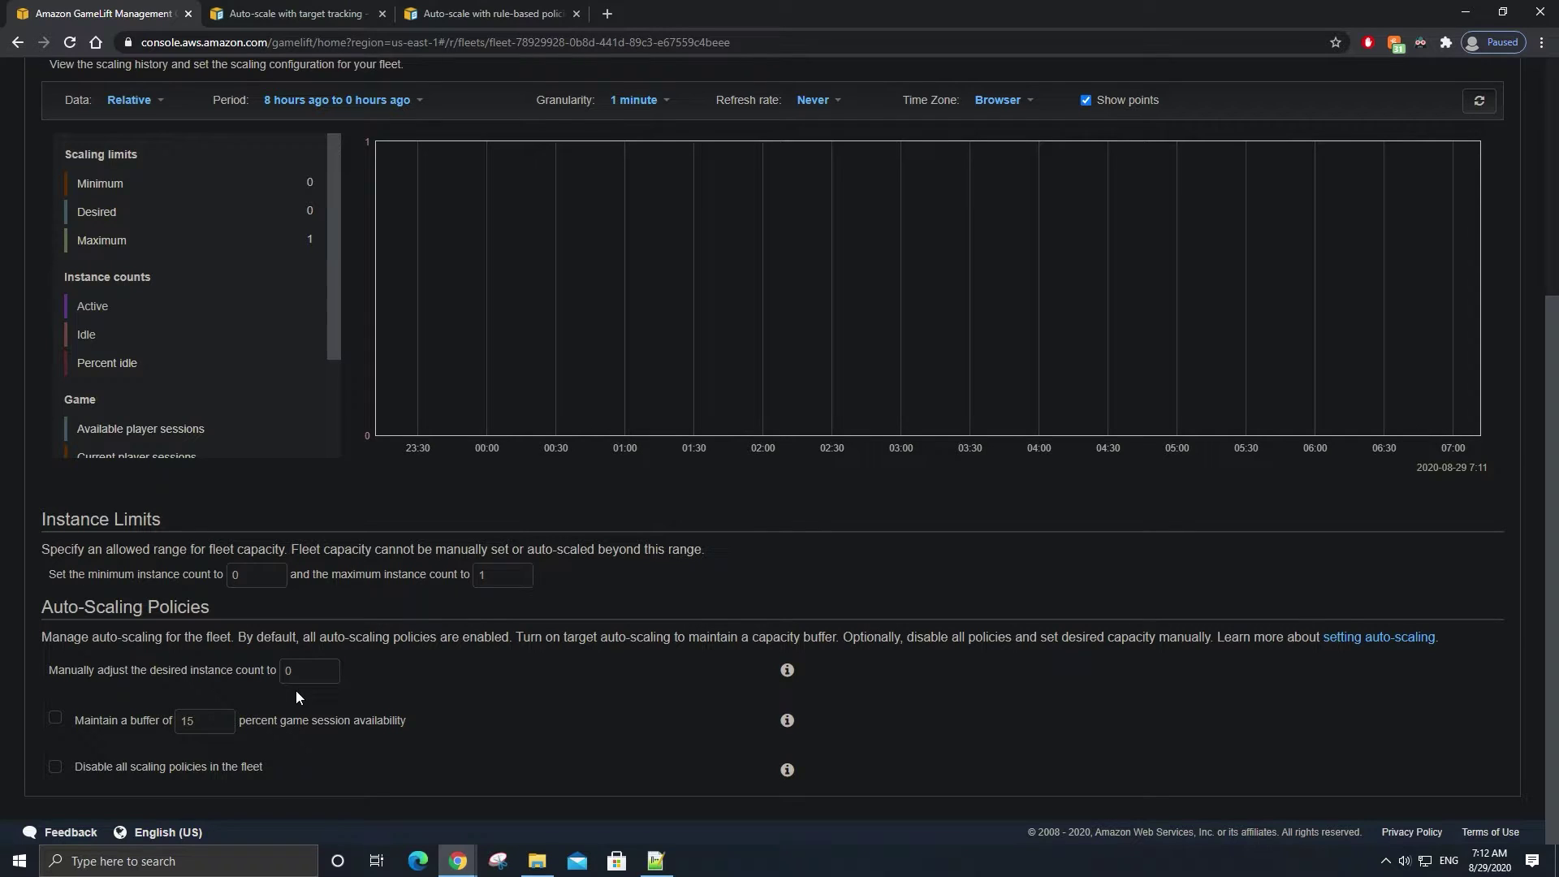
pyautogui.click(71, 44)
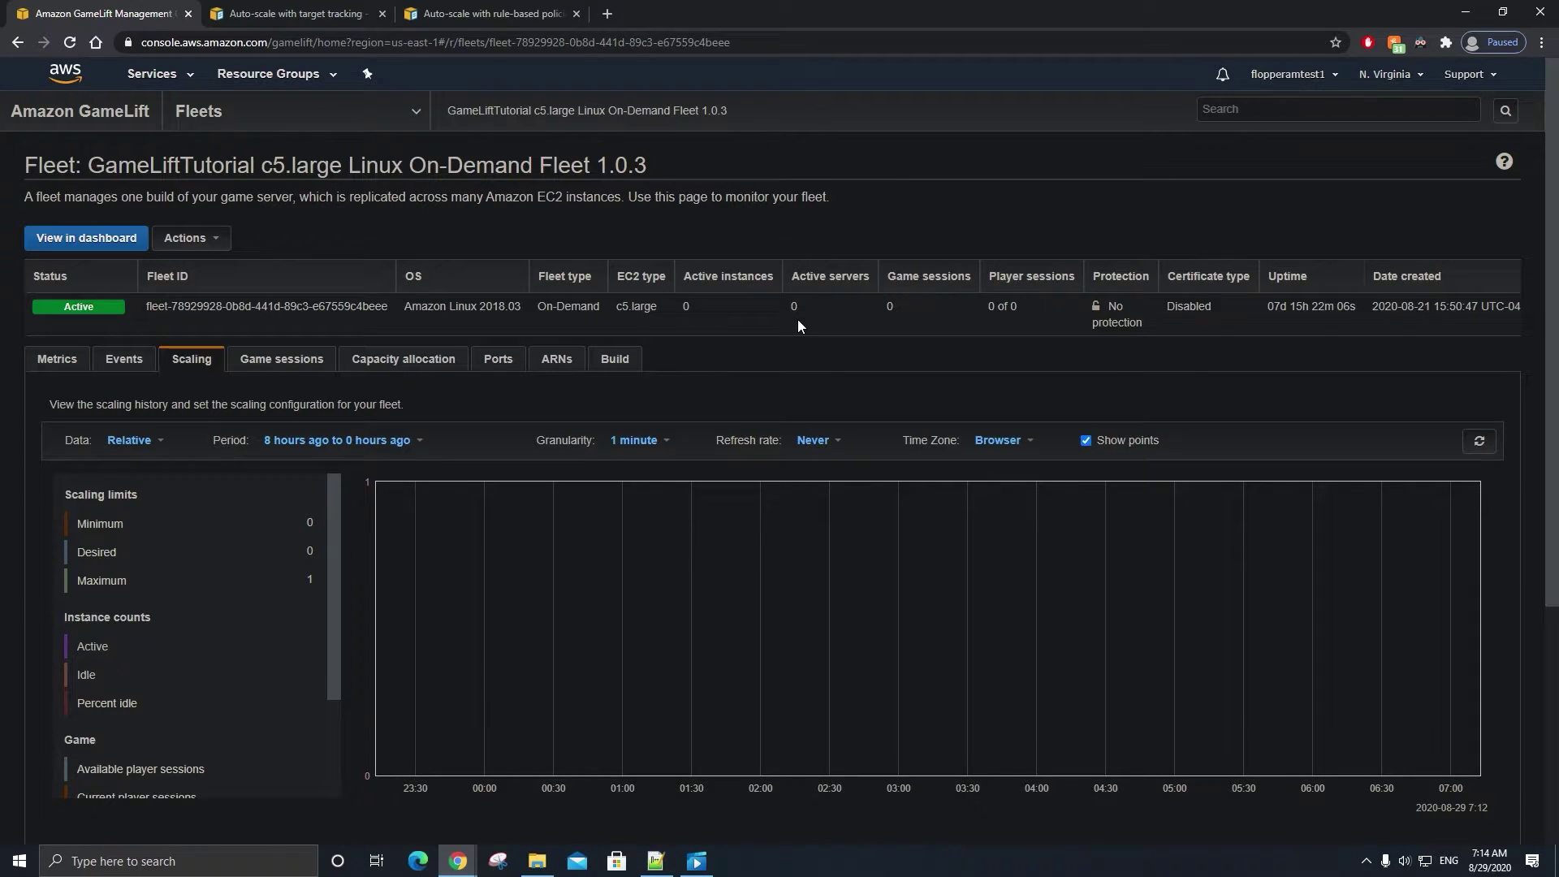
pyautogui.click(227, 248)
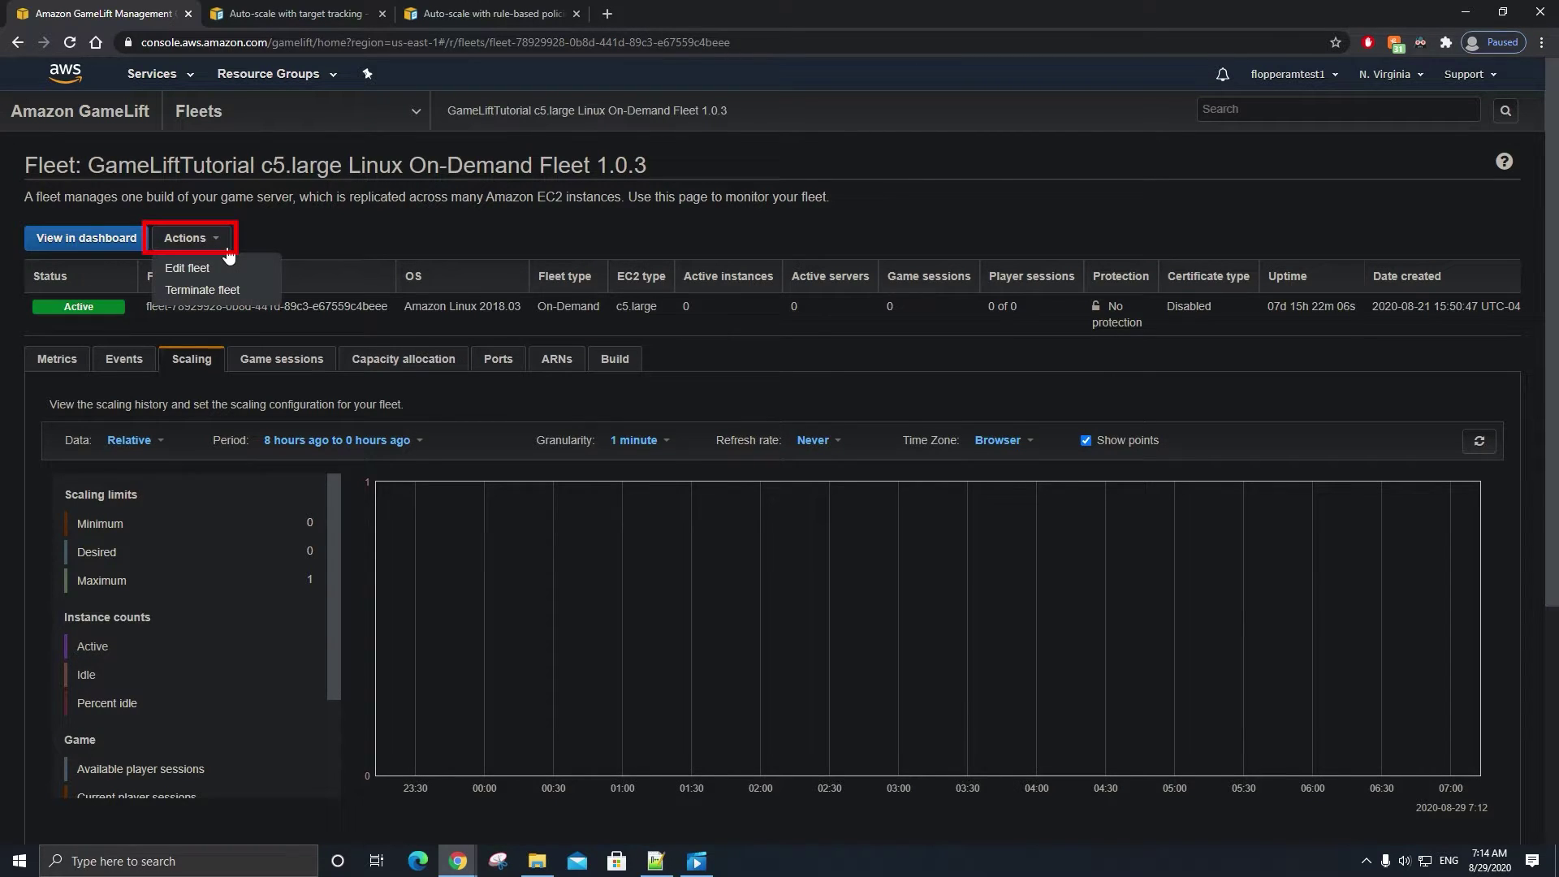
pyautogui.click(238, 269)
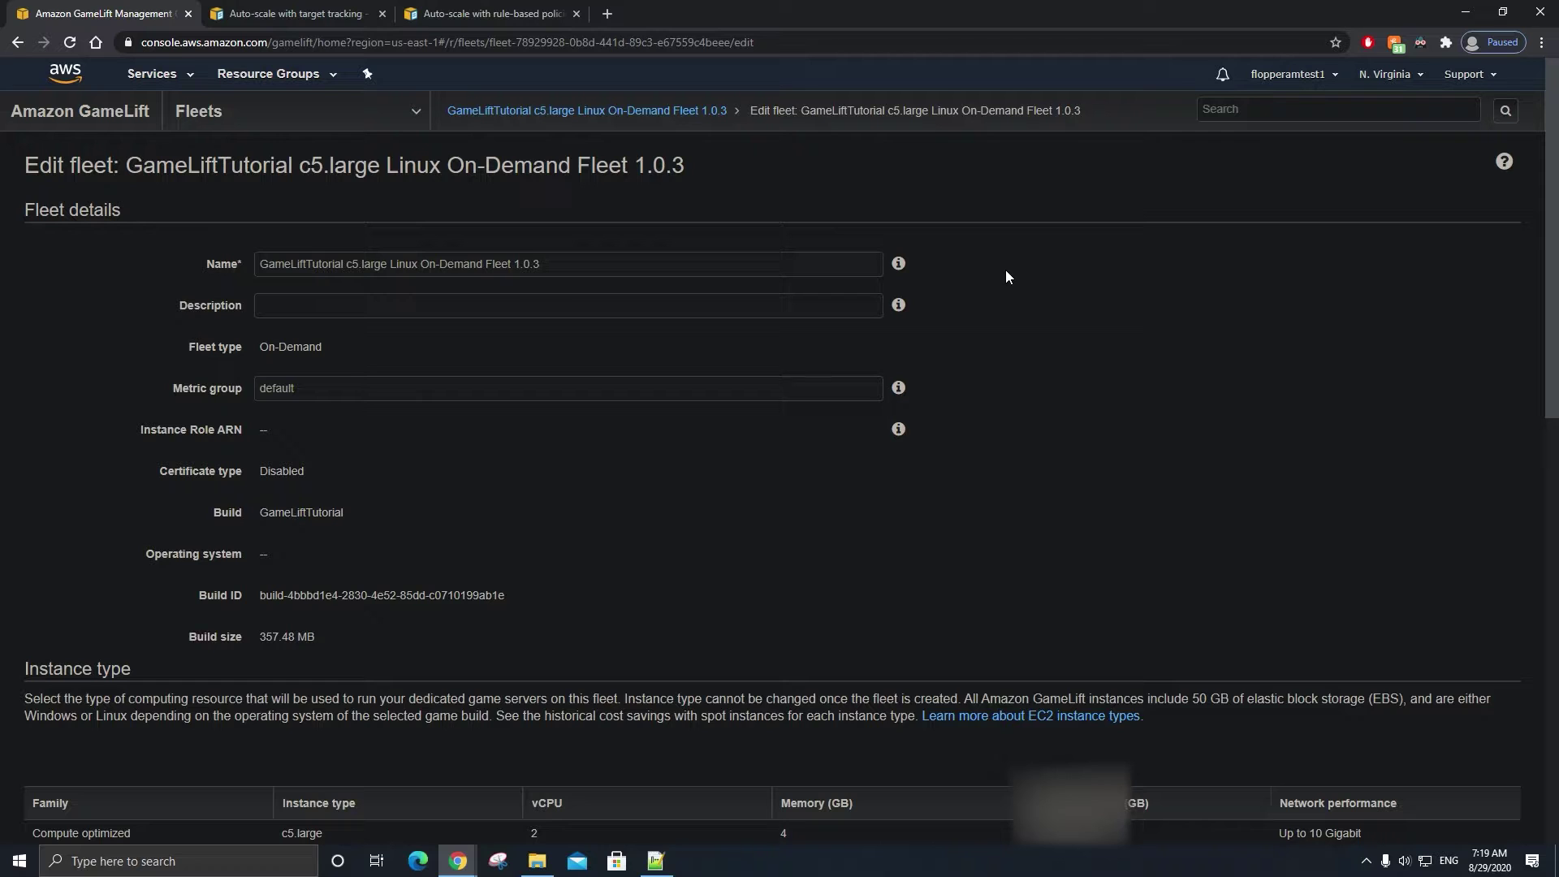
# Remove the server process configurations for ports 7778 through 7781, keeping only the one on port 7777
pyautogui.scroll(-8, 1006, 277)
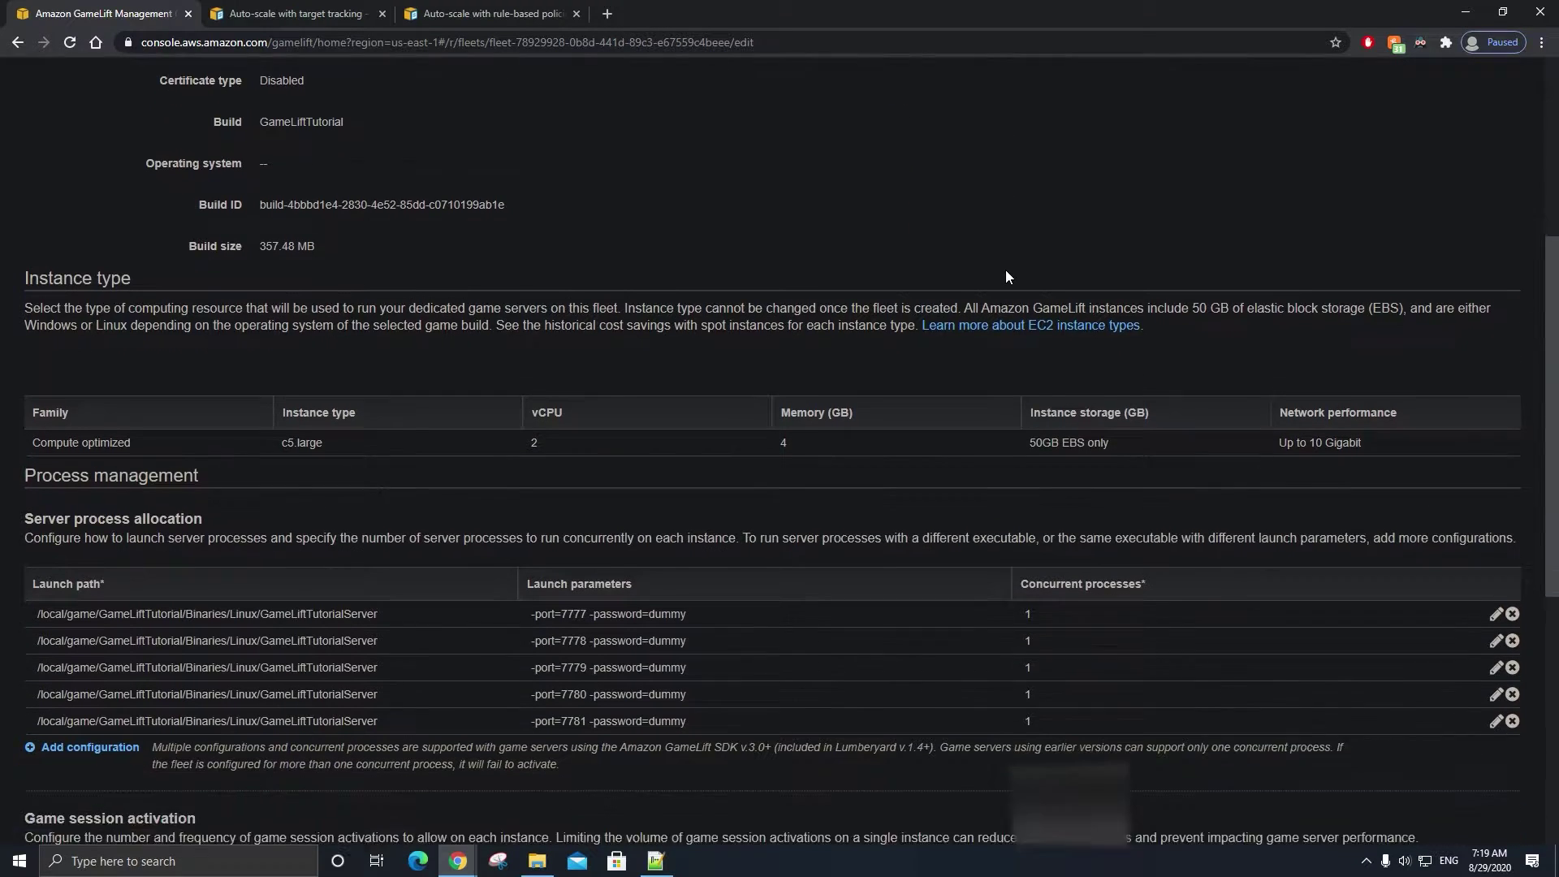
pyautogui.scroll(-1, 1000, 274)
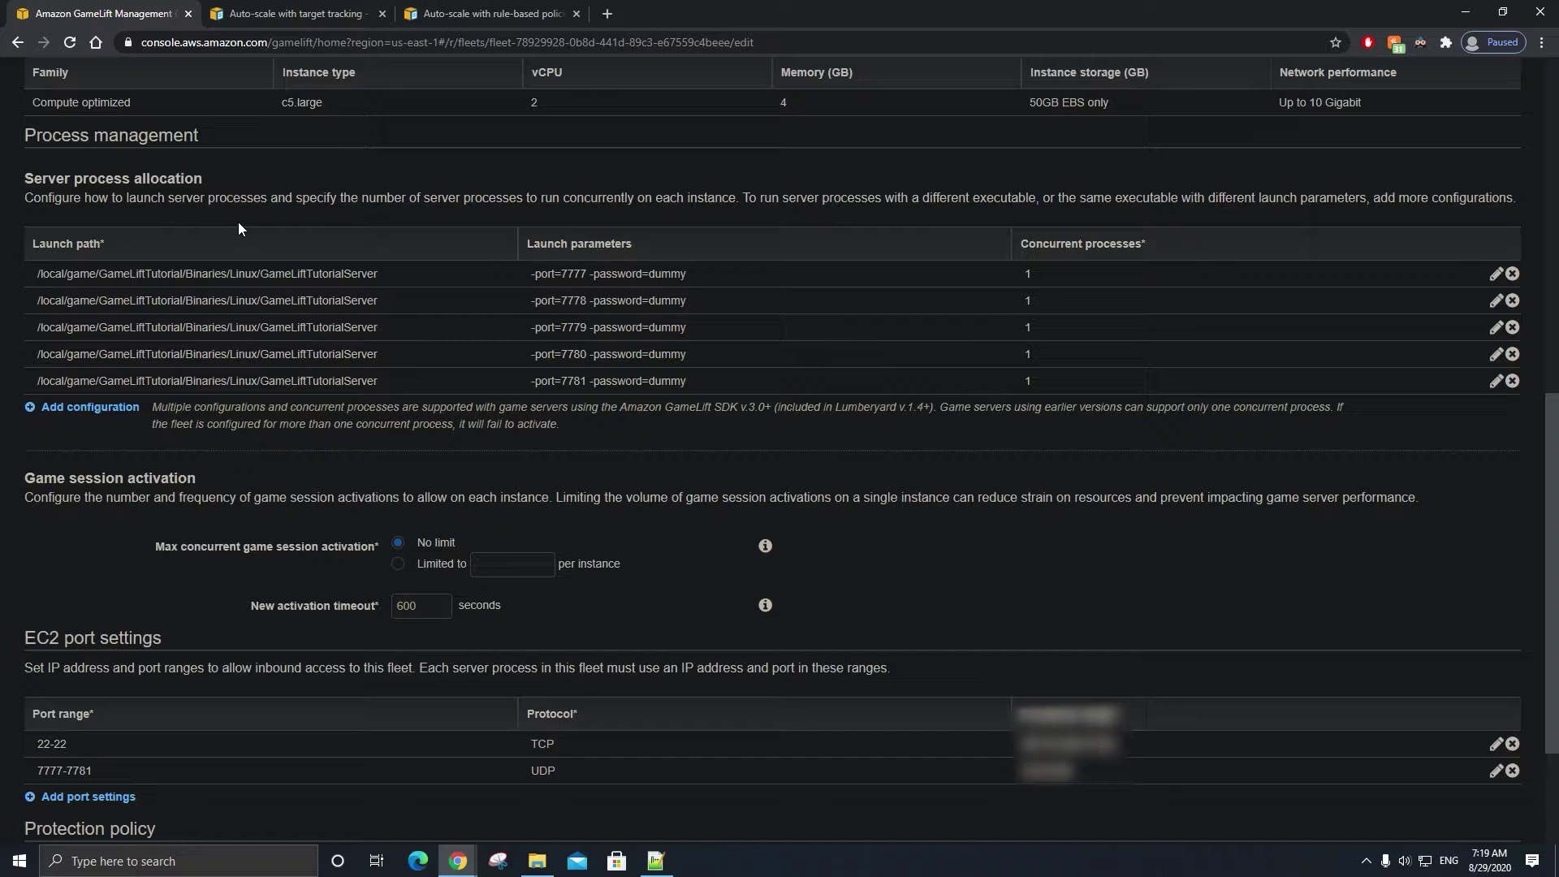
pyautogui.click(1513, 301)
pyautogui.click(1513, 300)
pyautogui.click(1513, 301)
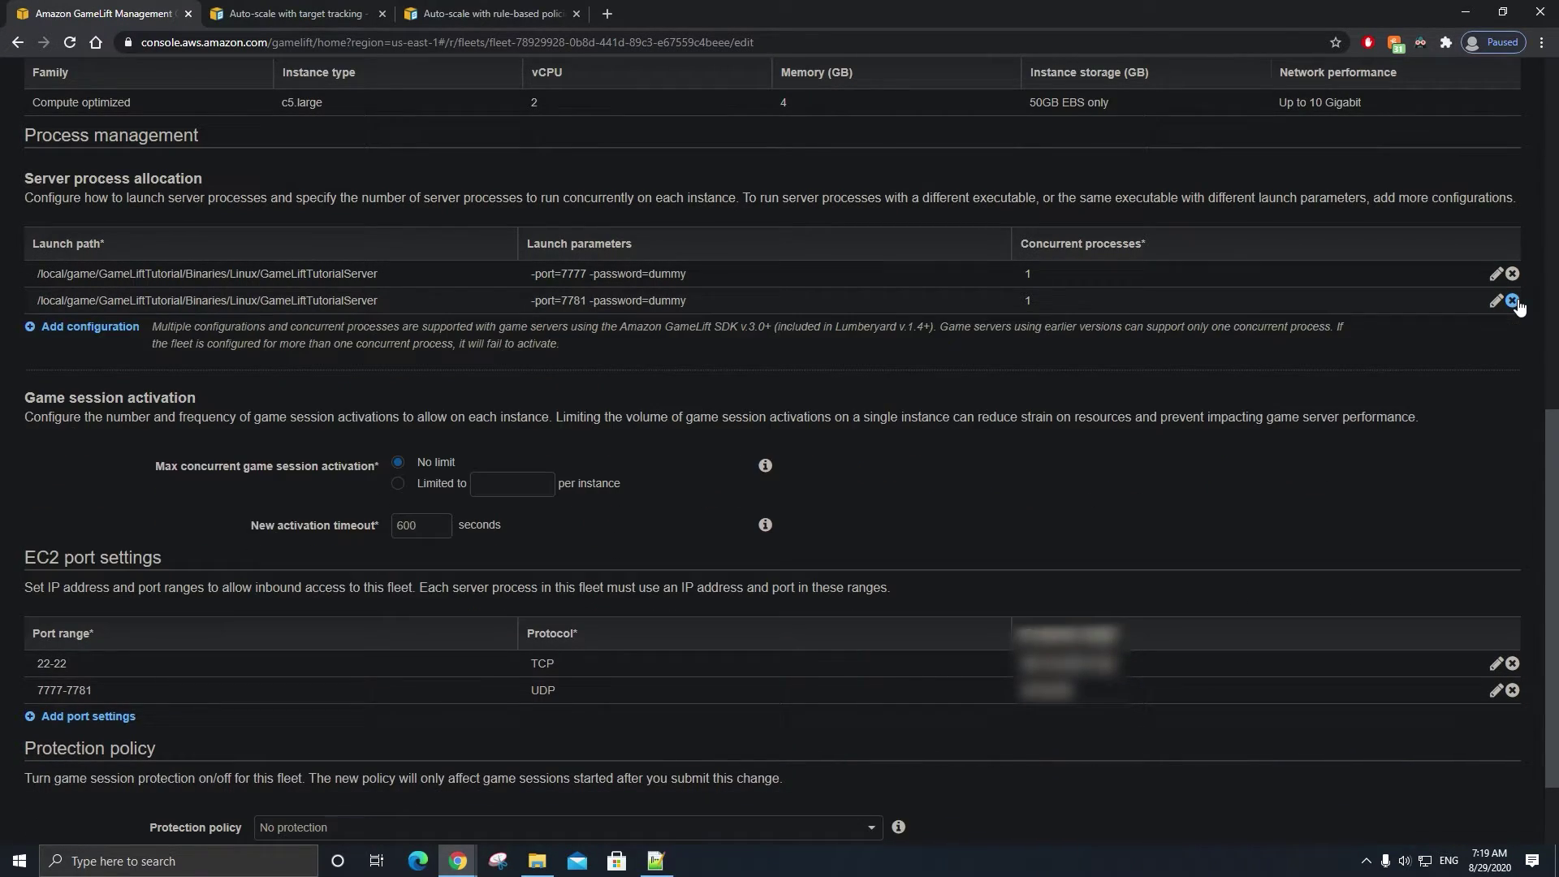
pyautogui.click(1513, 301)
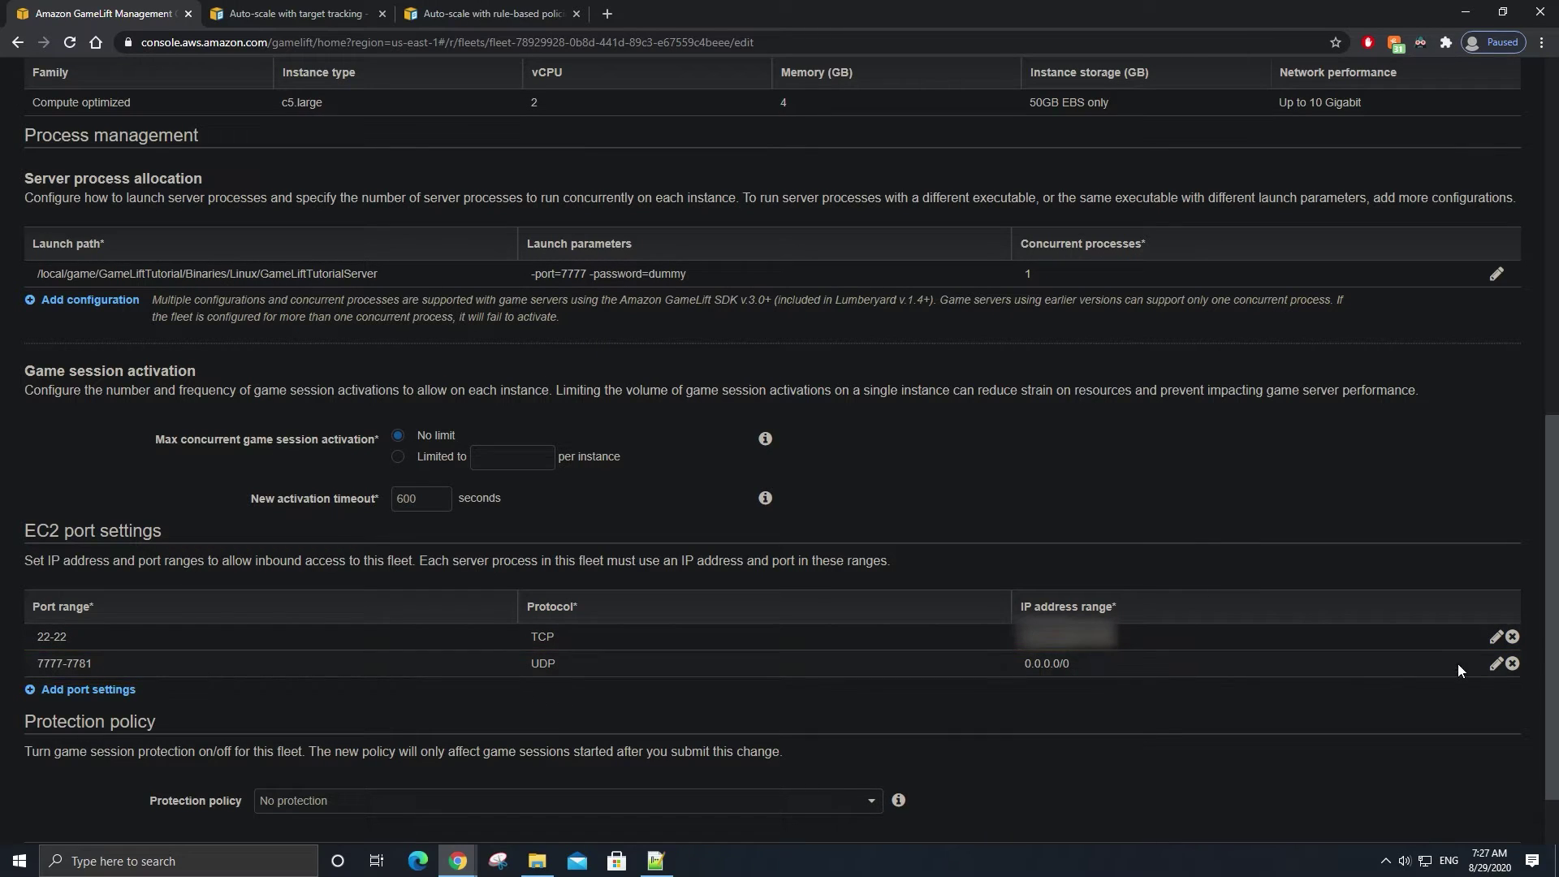
# Set the UDP entry's port range to 7777 in the EC2 port settings
pyautogui.click(1499, 666)
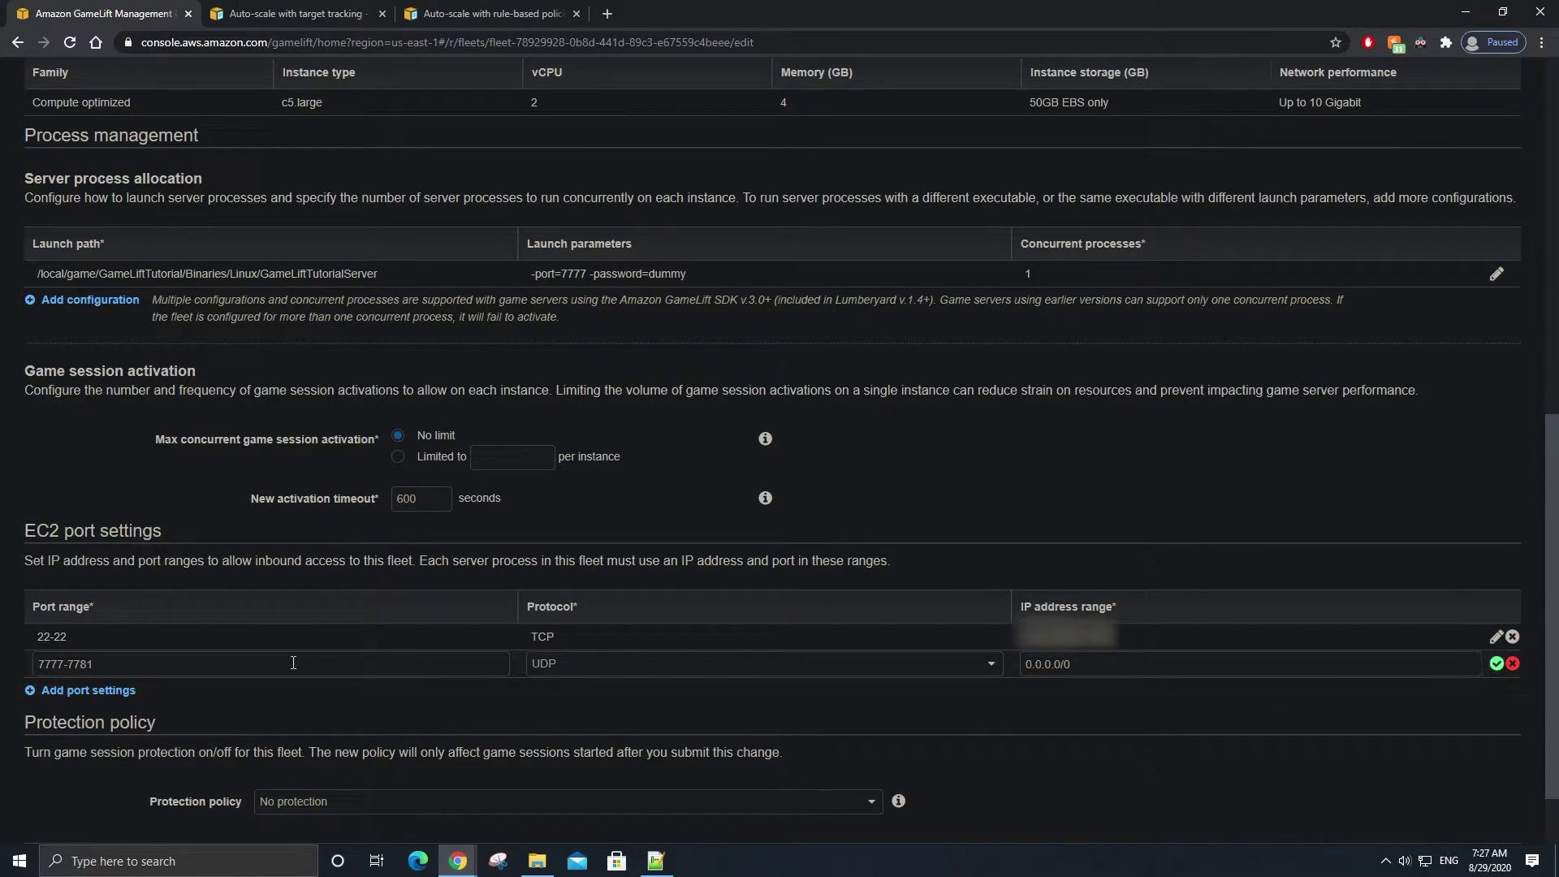
pyautogui.press('BackSpace')
pyautogui.press('BackSpace')
pyautogui.press('BackSpace')
pyautogui.press('BackSpace')
pyautogui.press('BackSpace')
pyautogui.press('BackSpace')
pyautogui.press('BackSpace')
pyautogui.press('BackSpace')
pyautogui.press('BackSpace')
pyautogui.write('7777')
pyautogui.click(1497, 665)
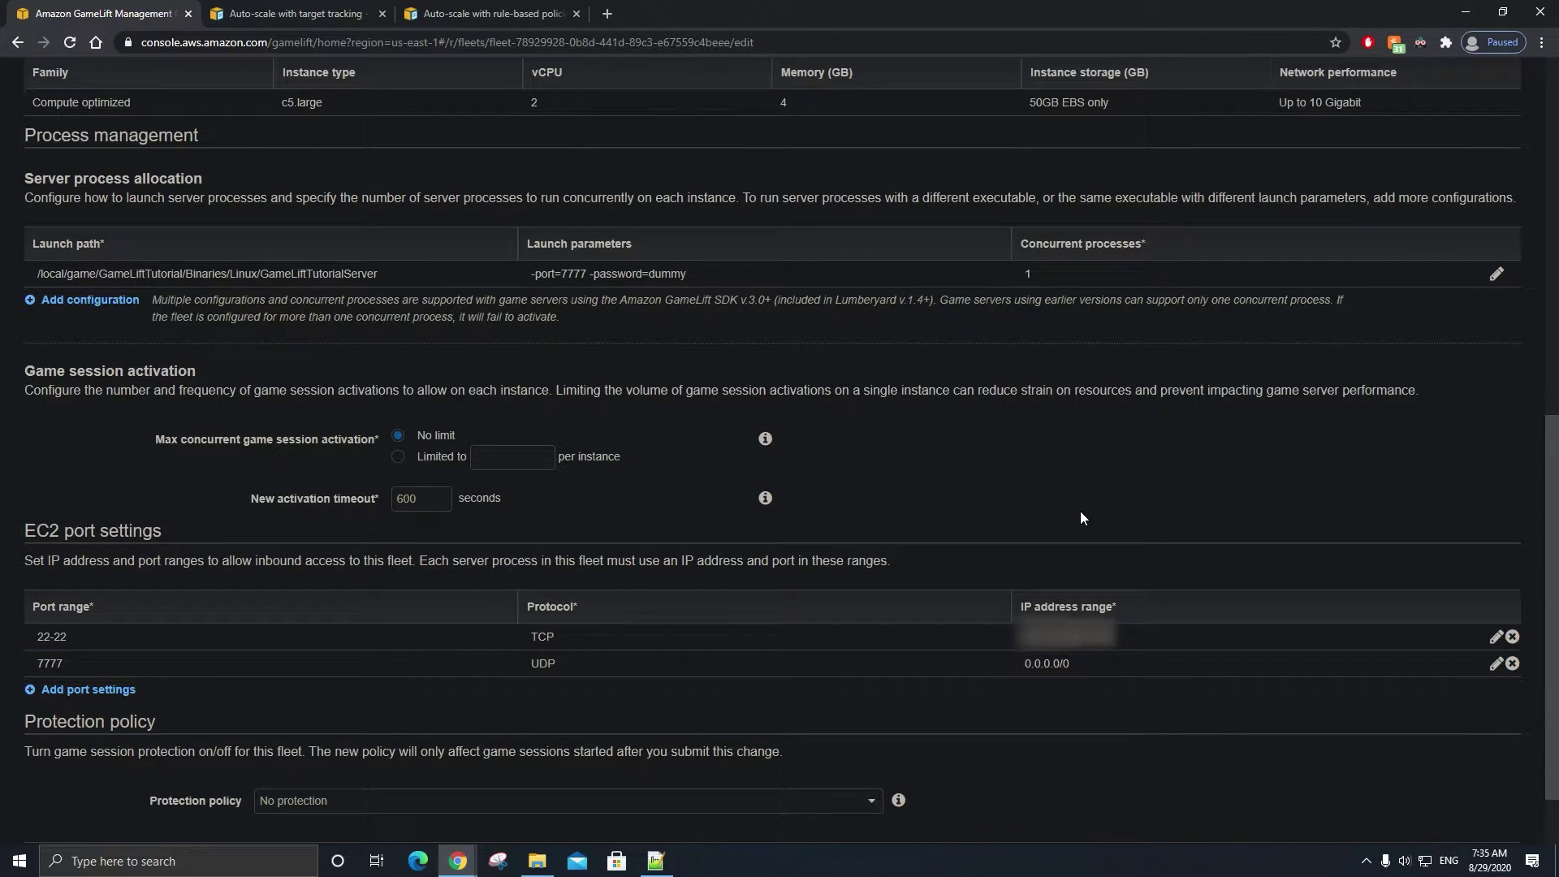
# Set the protection policy to Full protection and submit the fleet edits
pyautogui.scroll(-1, 1080, 513)
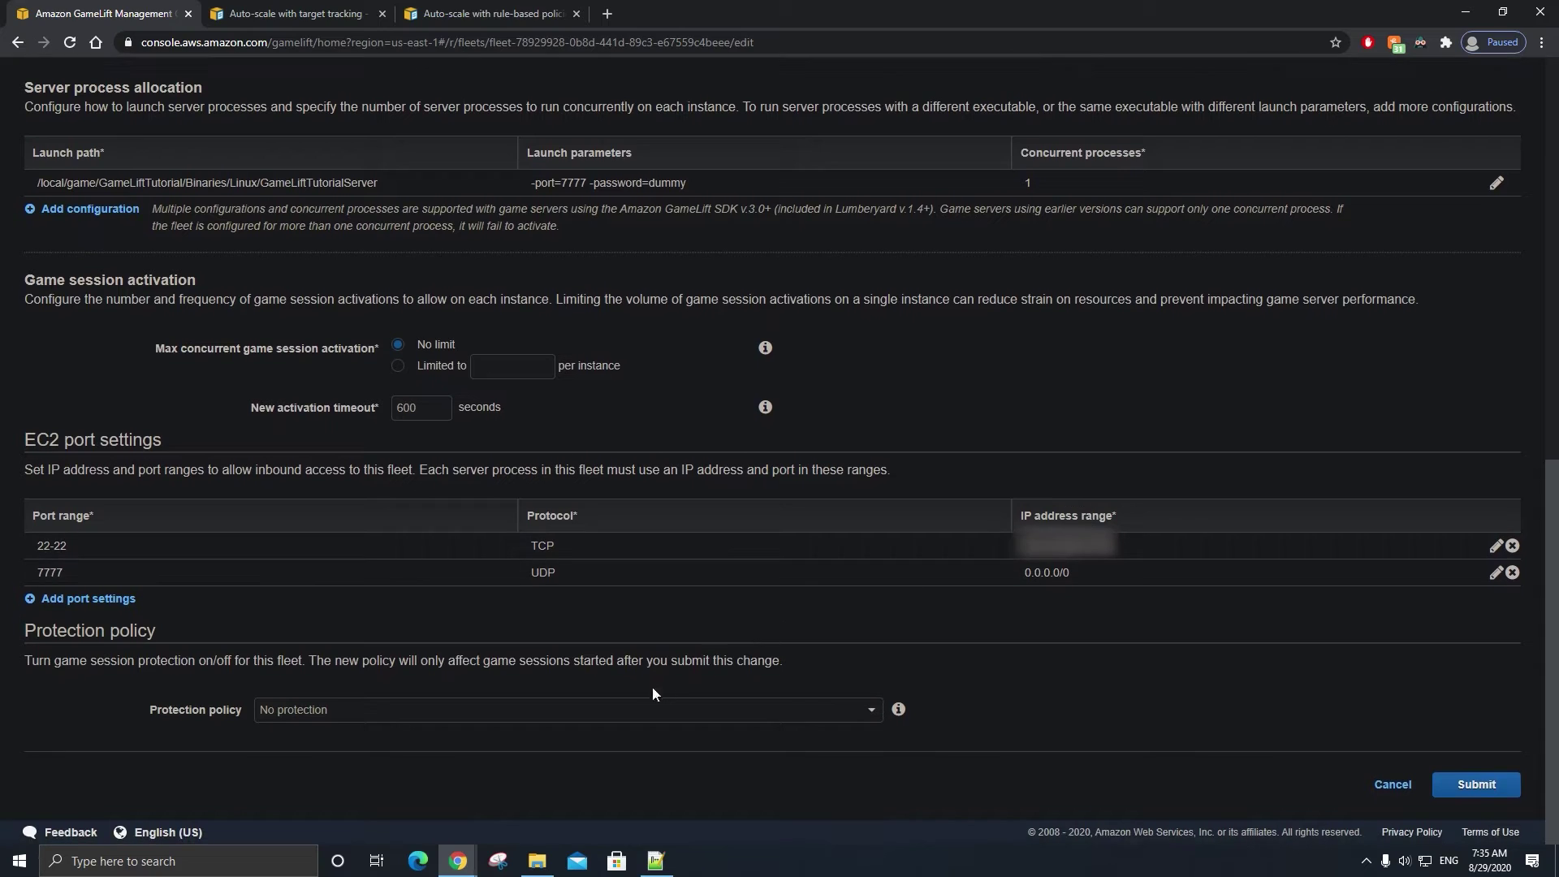
pyautogui.click(649, 718)
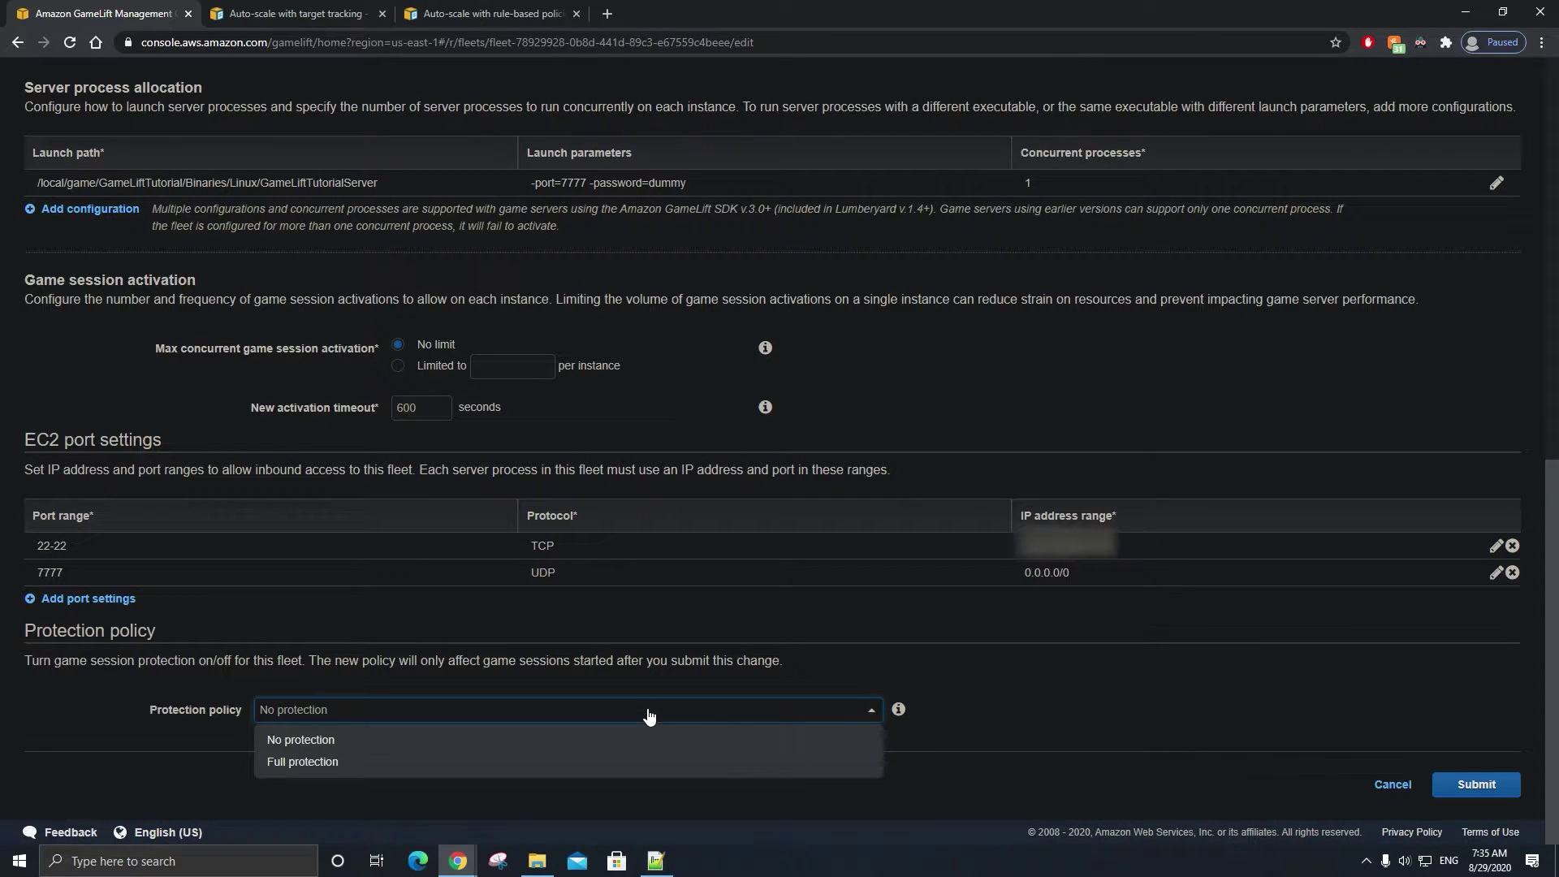
pyautogui.click(622, 763)
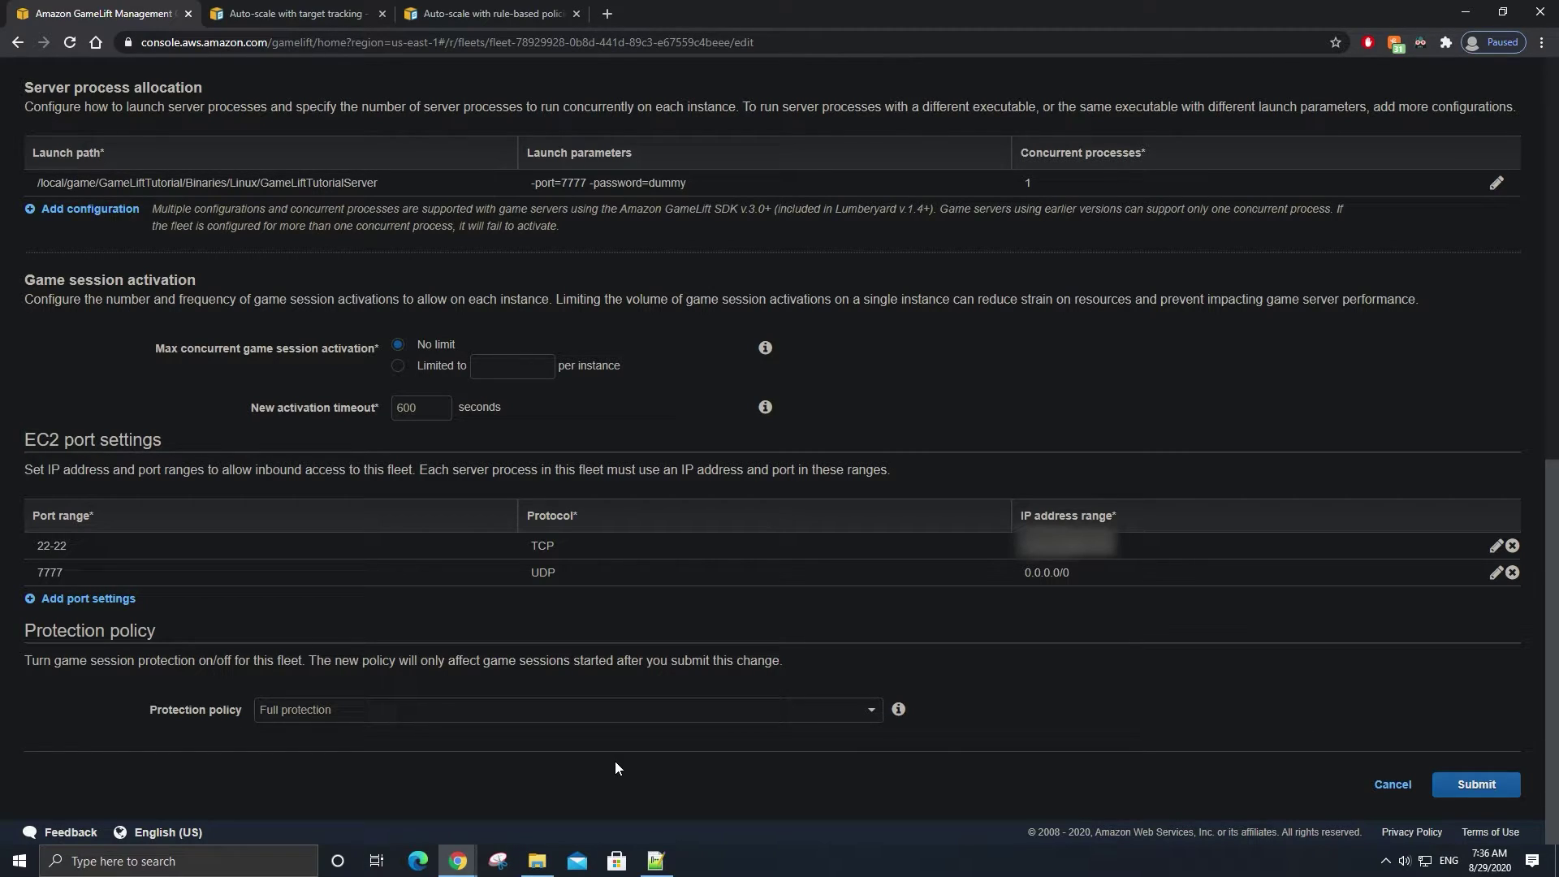
pyautogui.click(1473, 785)
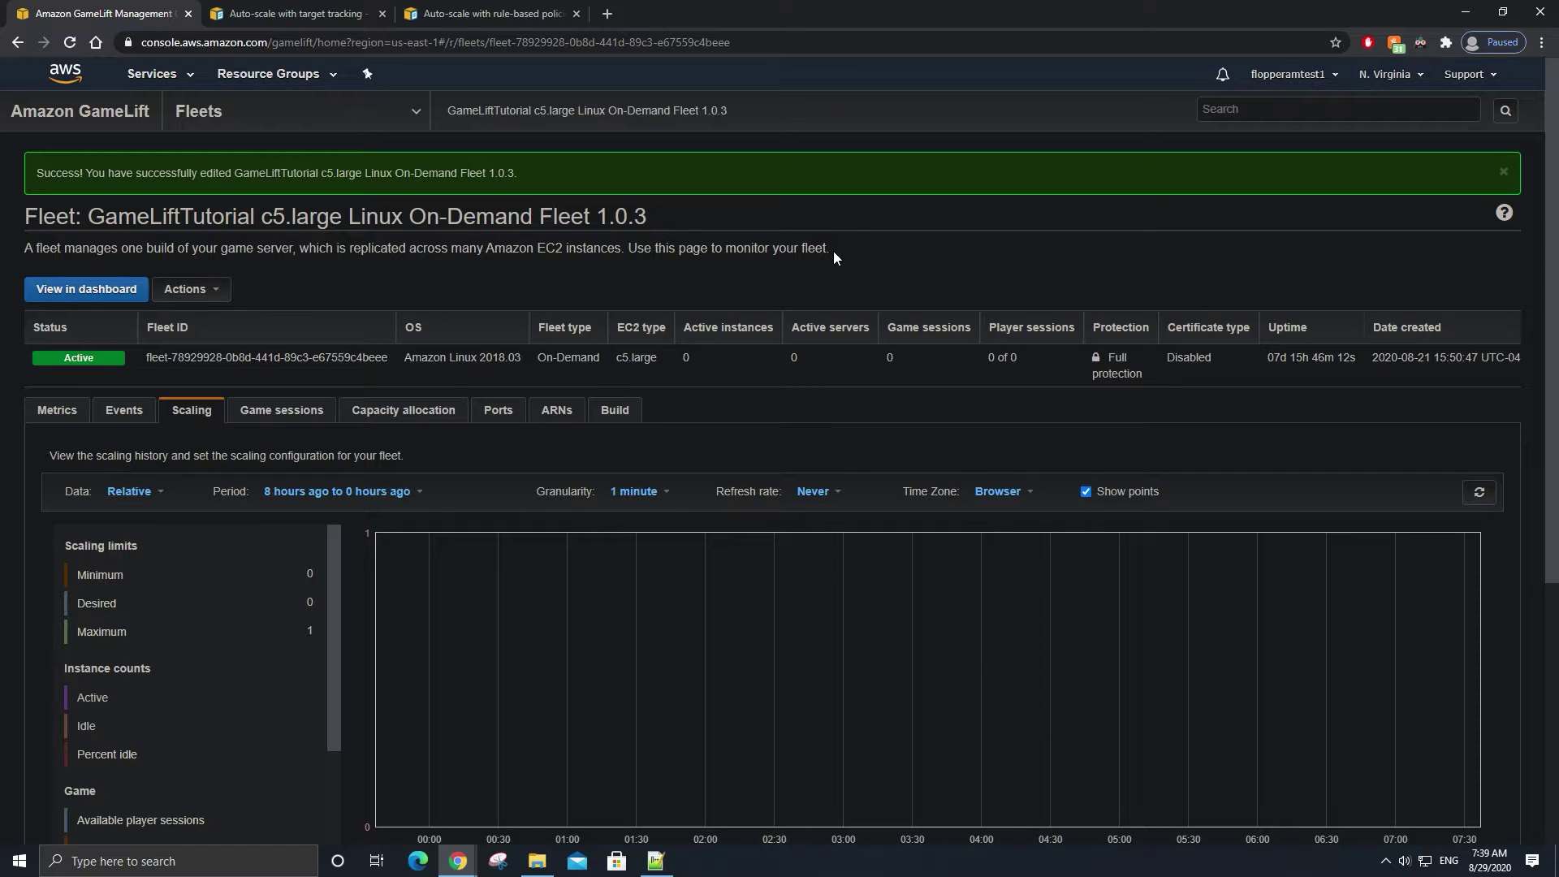
# Manually set the fleet's desired instance count to 1, save it and reload the fleet page
pyautogui.scroll(-5, 833, 251)
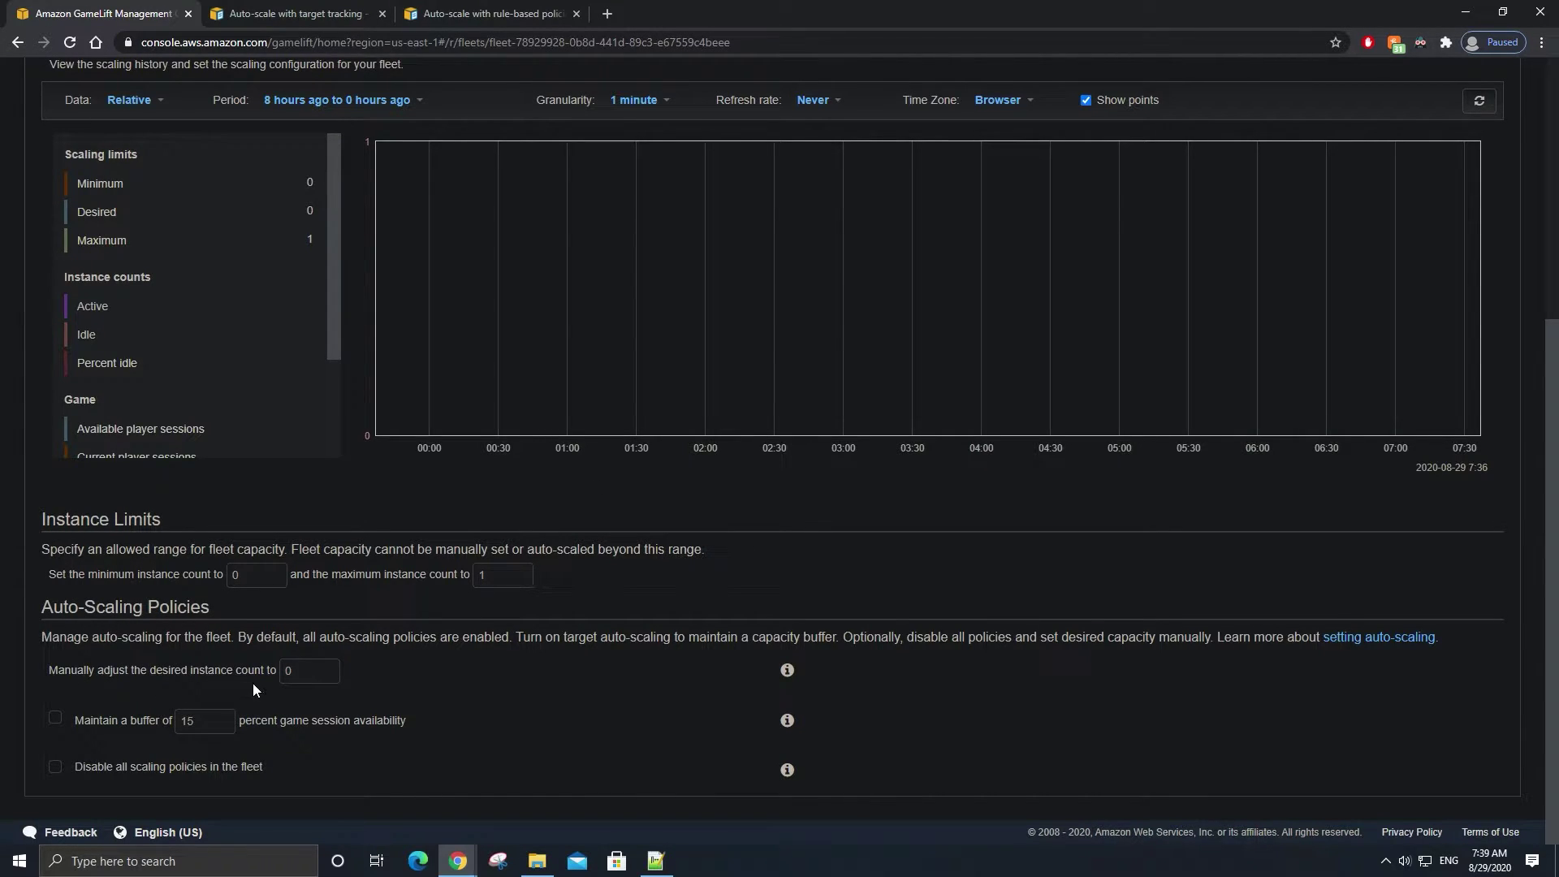
pyautogui.doubleClick(290, 681)
pyautogui.write('1')
pyautogui.click(371, 670)
pyautogui.click(70, 42)
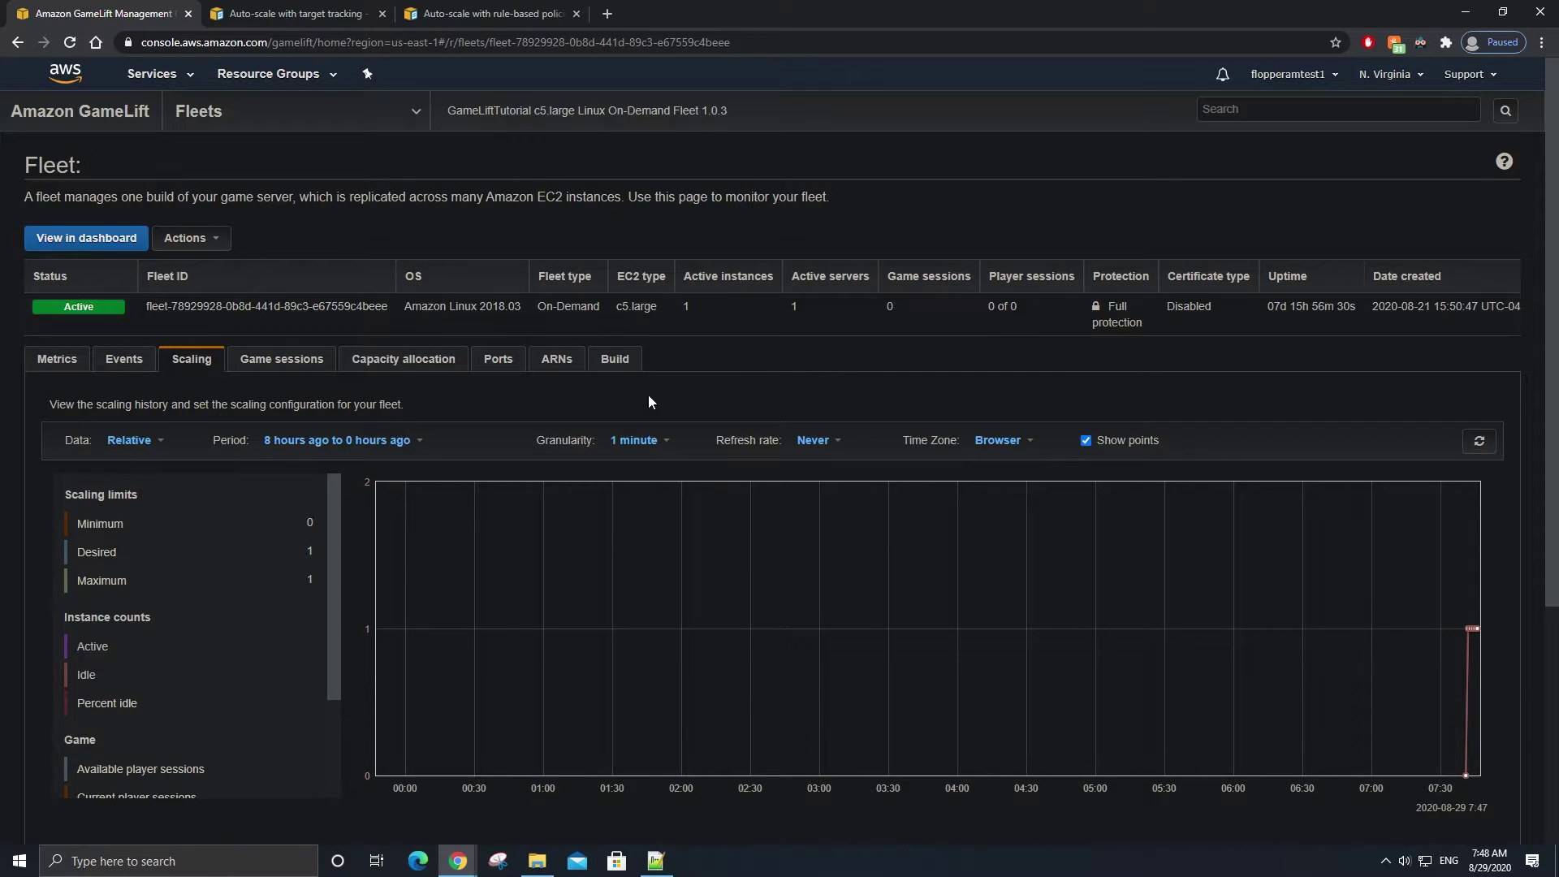
# Set the fleet's instance limits to a maximum of 6 and a minimum of 1
pyautogui.scroll(-4, 443, 388)
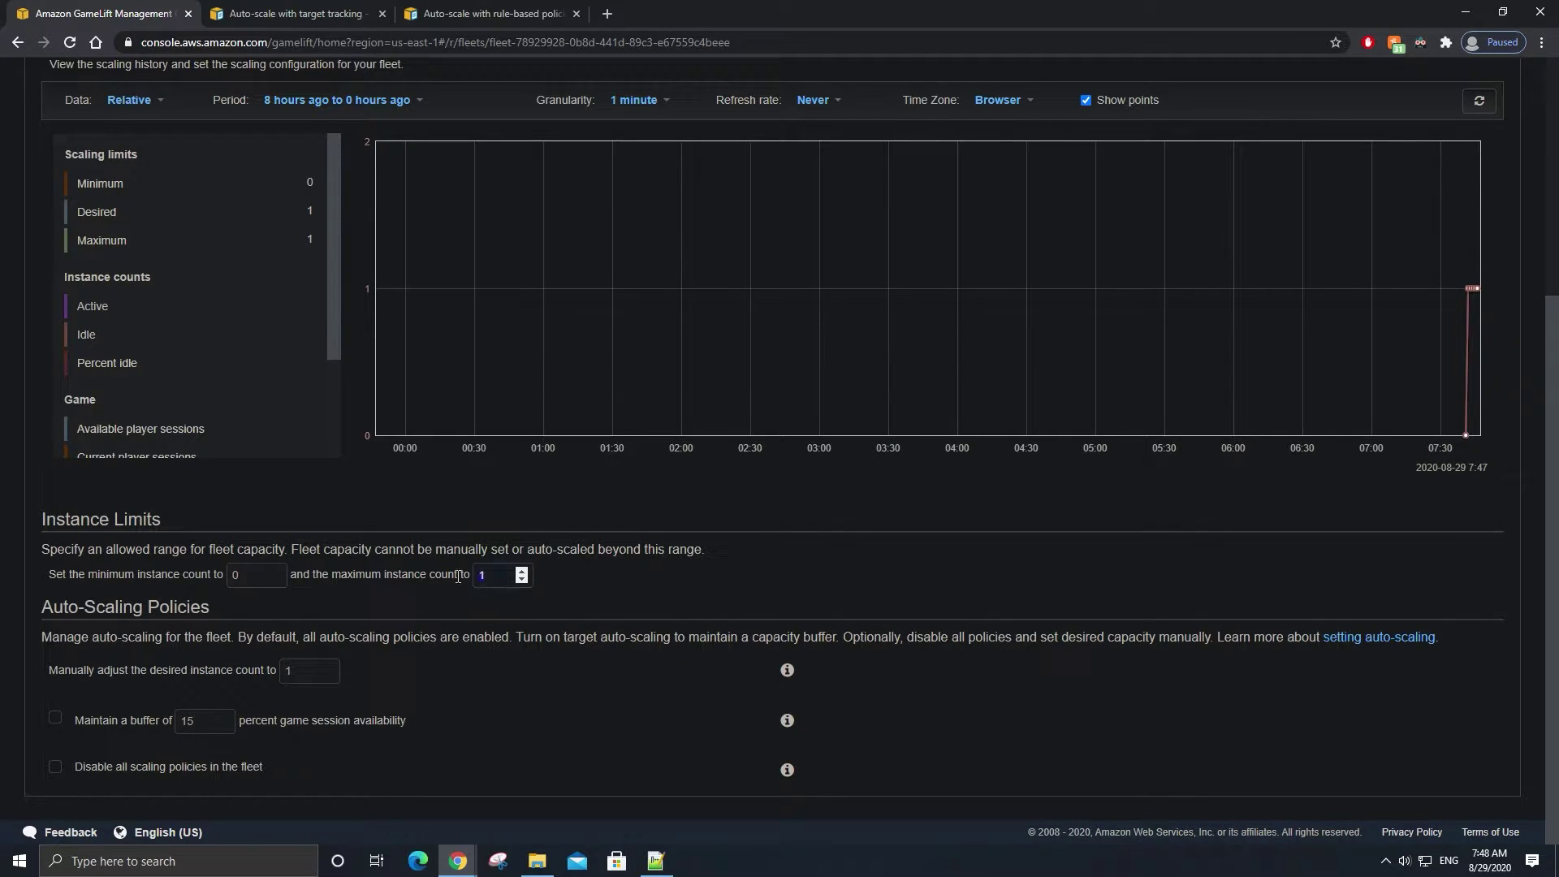
pyautogui.write('6')
pyautogui.click(564, 576)
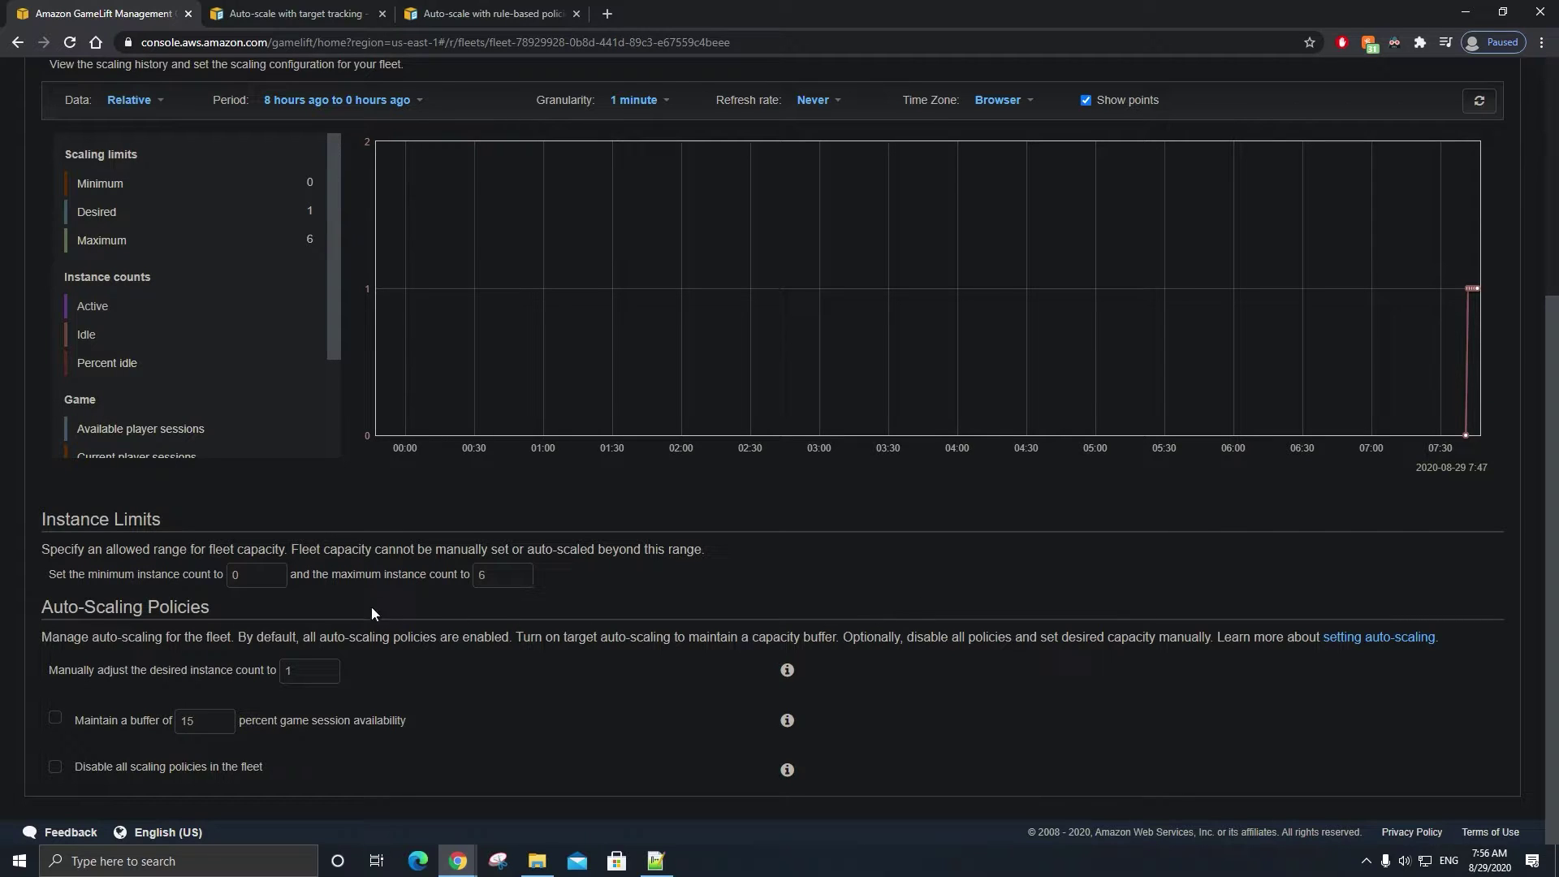
pyautogui.click(267, 581)
pyautogui.press('BackSpace')
pyautogui.write('1')
# Enable the target-based auto-scaling policy with a buffer of 40 percent game session availability
pyautogui.click(55, 721)
pyautogui.doubleClick(187, 721)
pyautogui.click(433, 721)
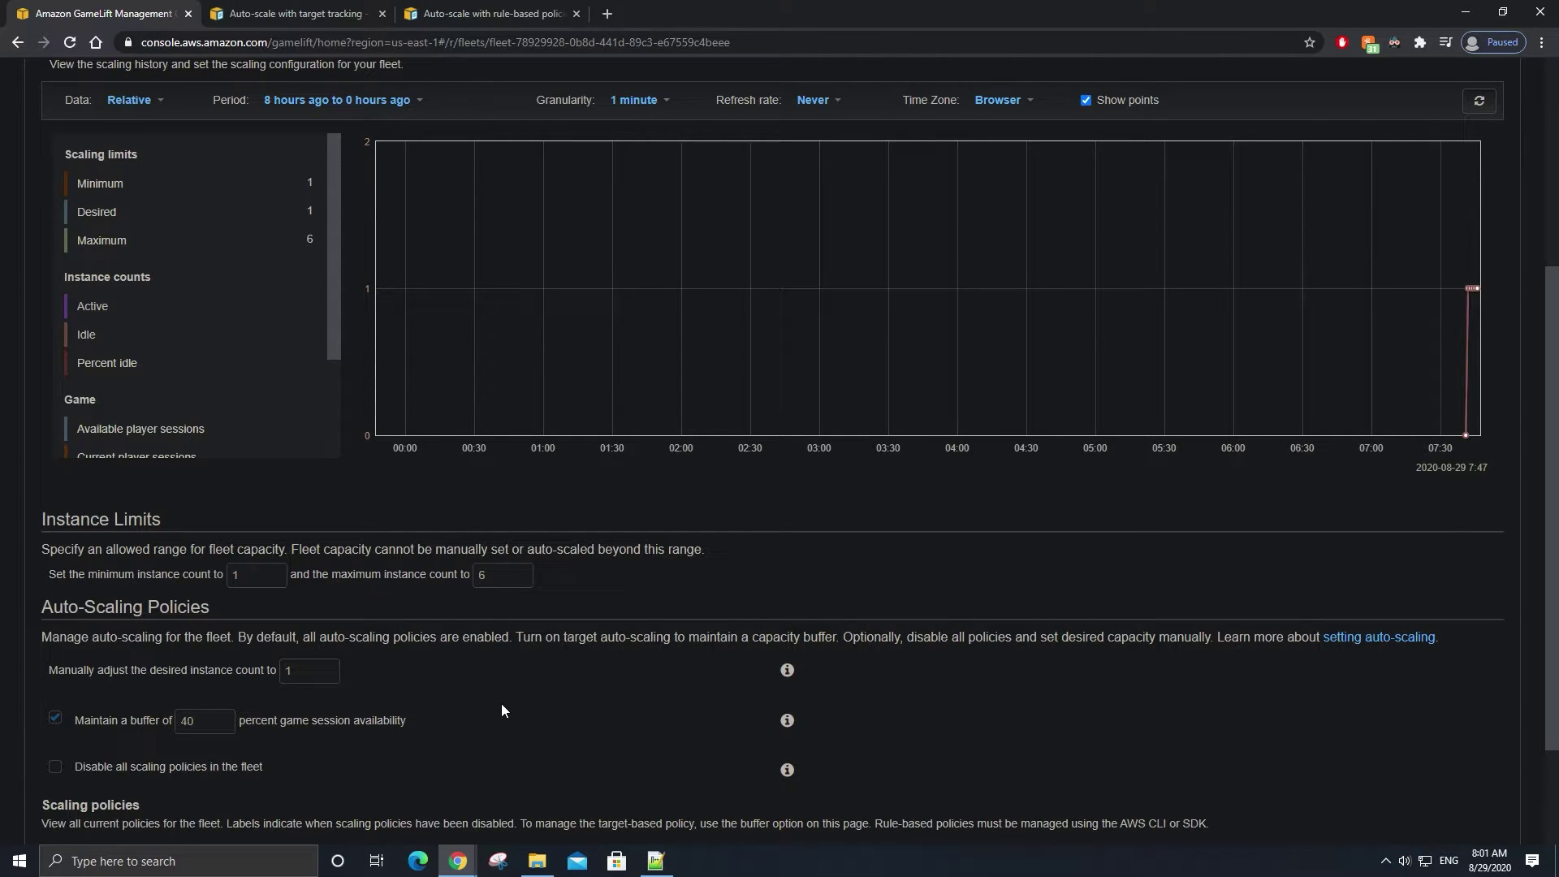
pyautogui.scroll(-3, 631, 626)
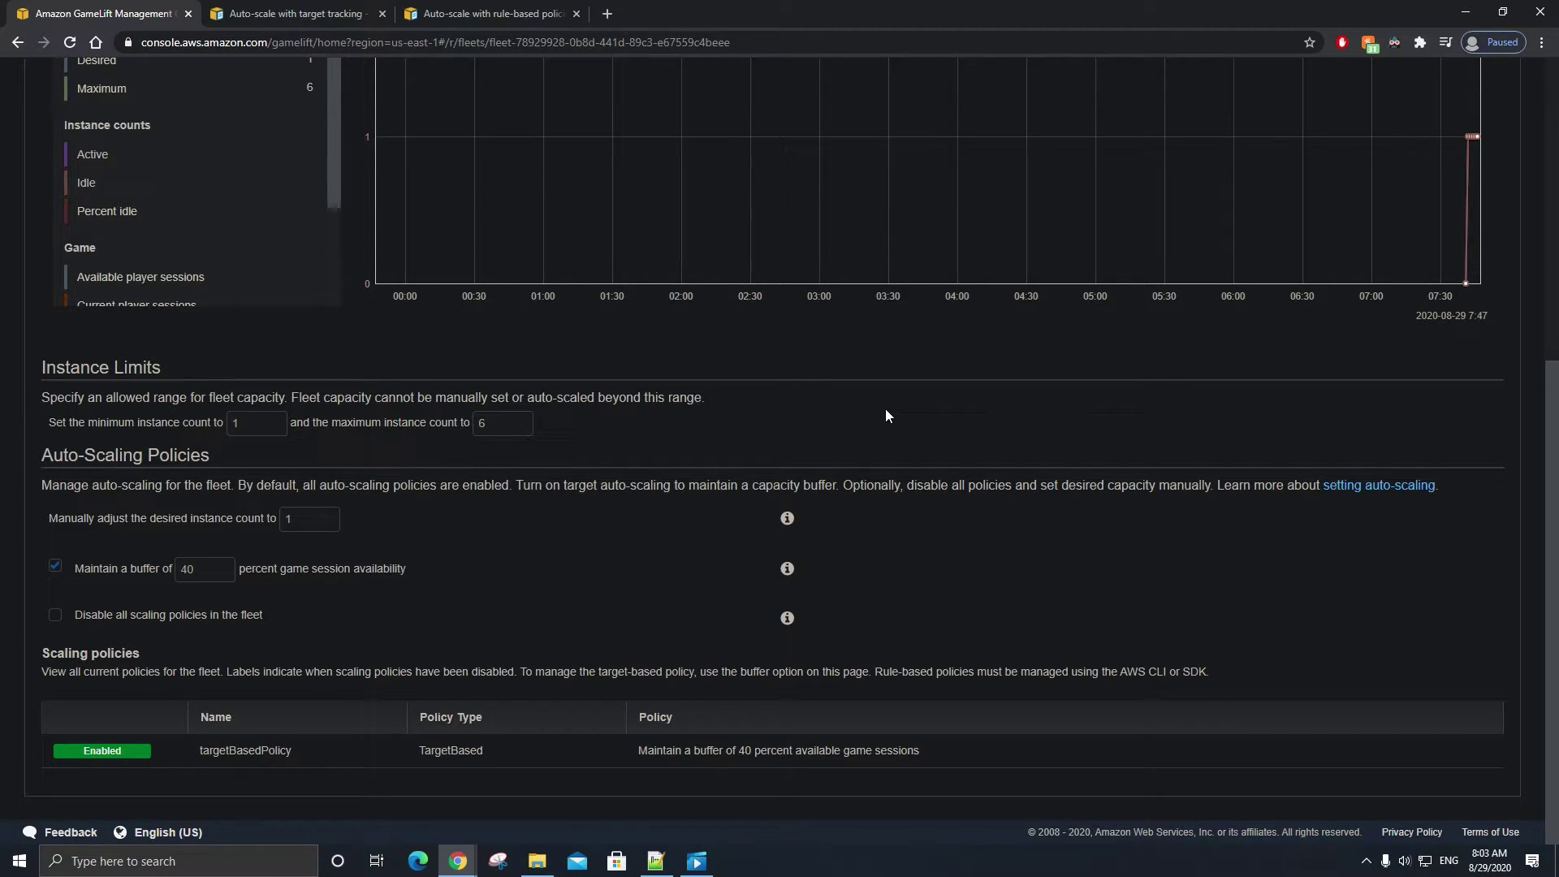
# Open the same fleet page in a second browser tab and place it right after the first one
pyautogui.click(670, 42)
pyautogui.hotkey('ctrl', 'c')
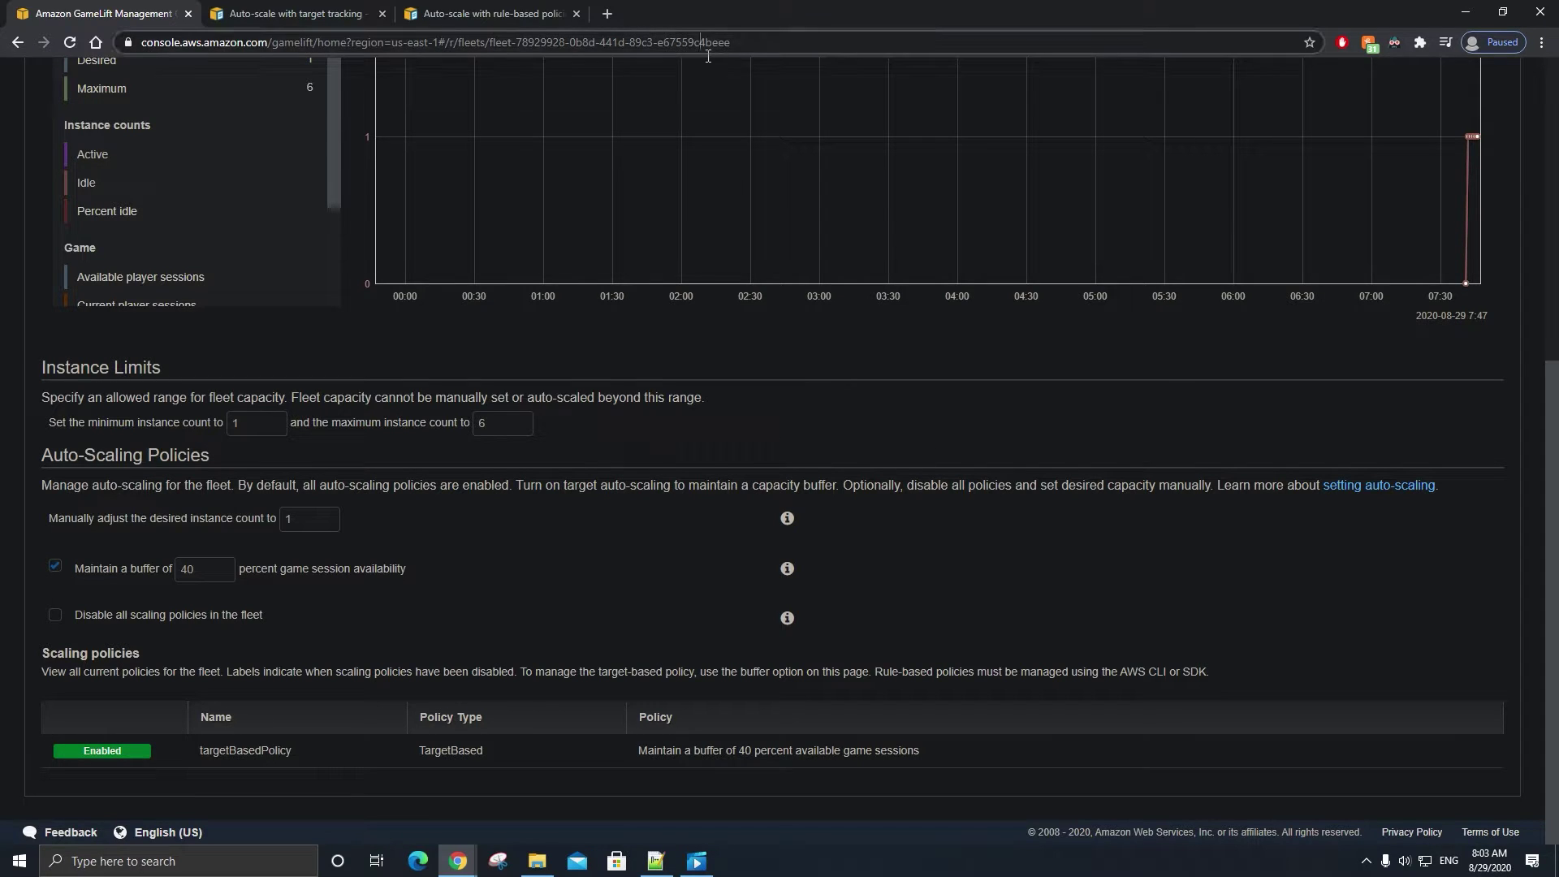
pyautogui.click(607, 13)
pyautogui.hotkey('ctrl', 'v')
pyautogui.press('Return')
pyautogui.moveTo(682, 8); pyautogui.dragTo(270, 6)
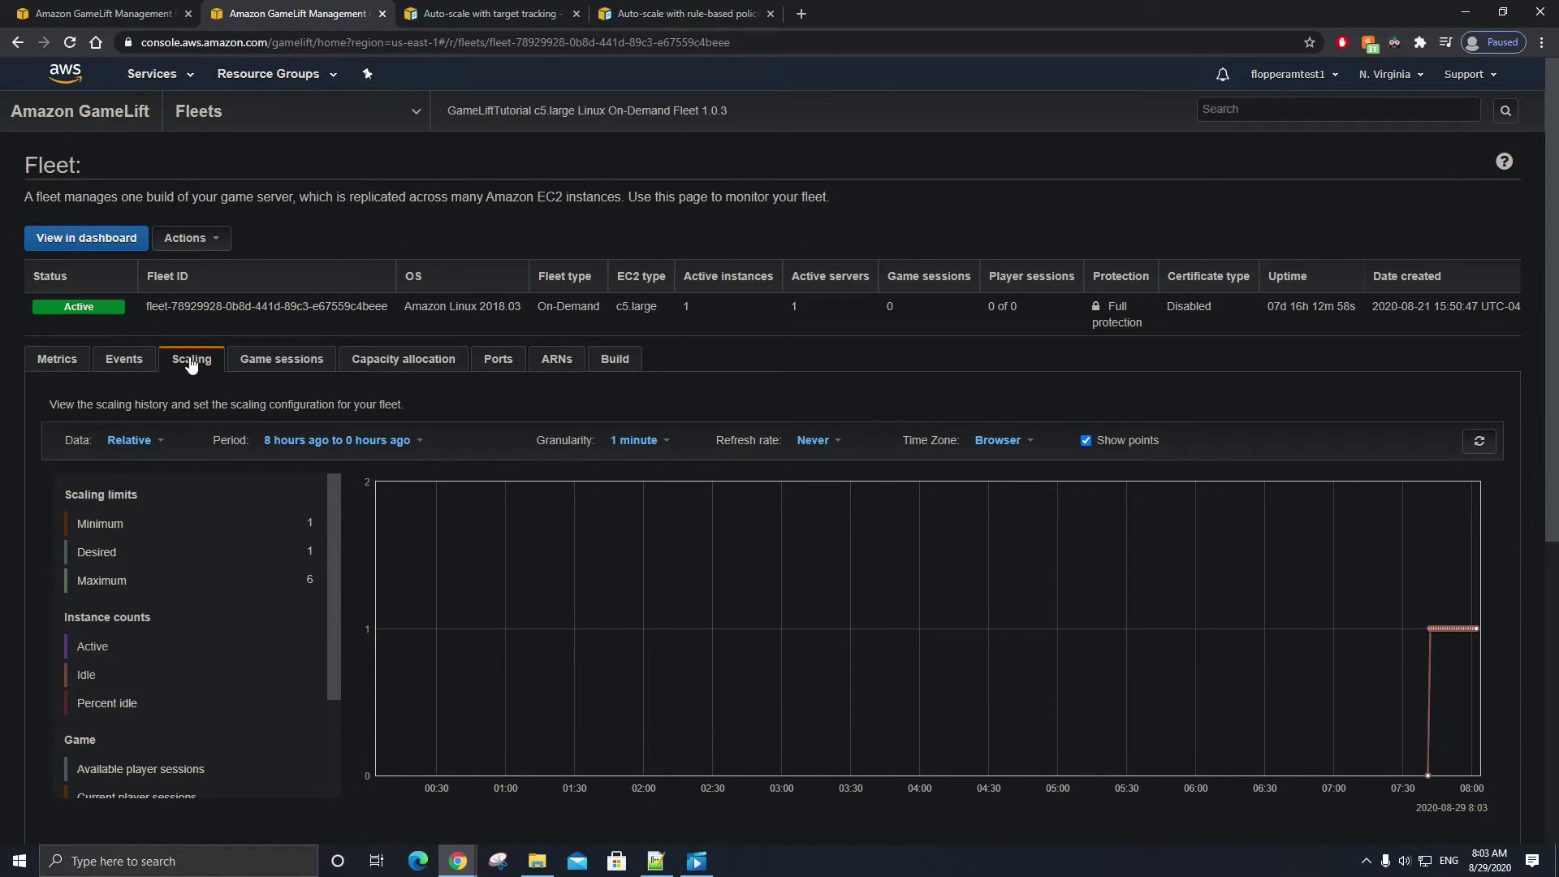
# Hide the active and idle instance counts from the scaling graph and plot percent available game sessions and available game sessions
pyautogui.scroll(-1, 195, 373)
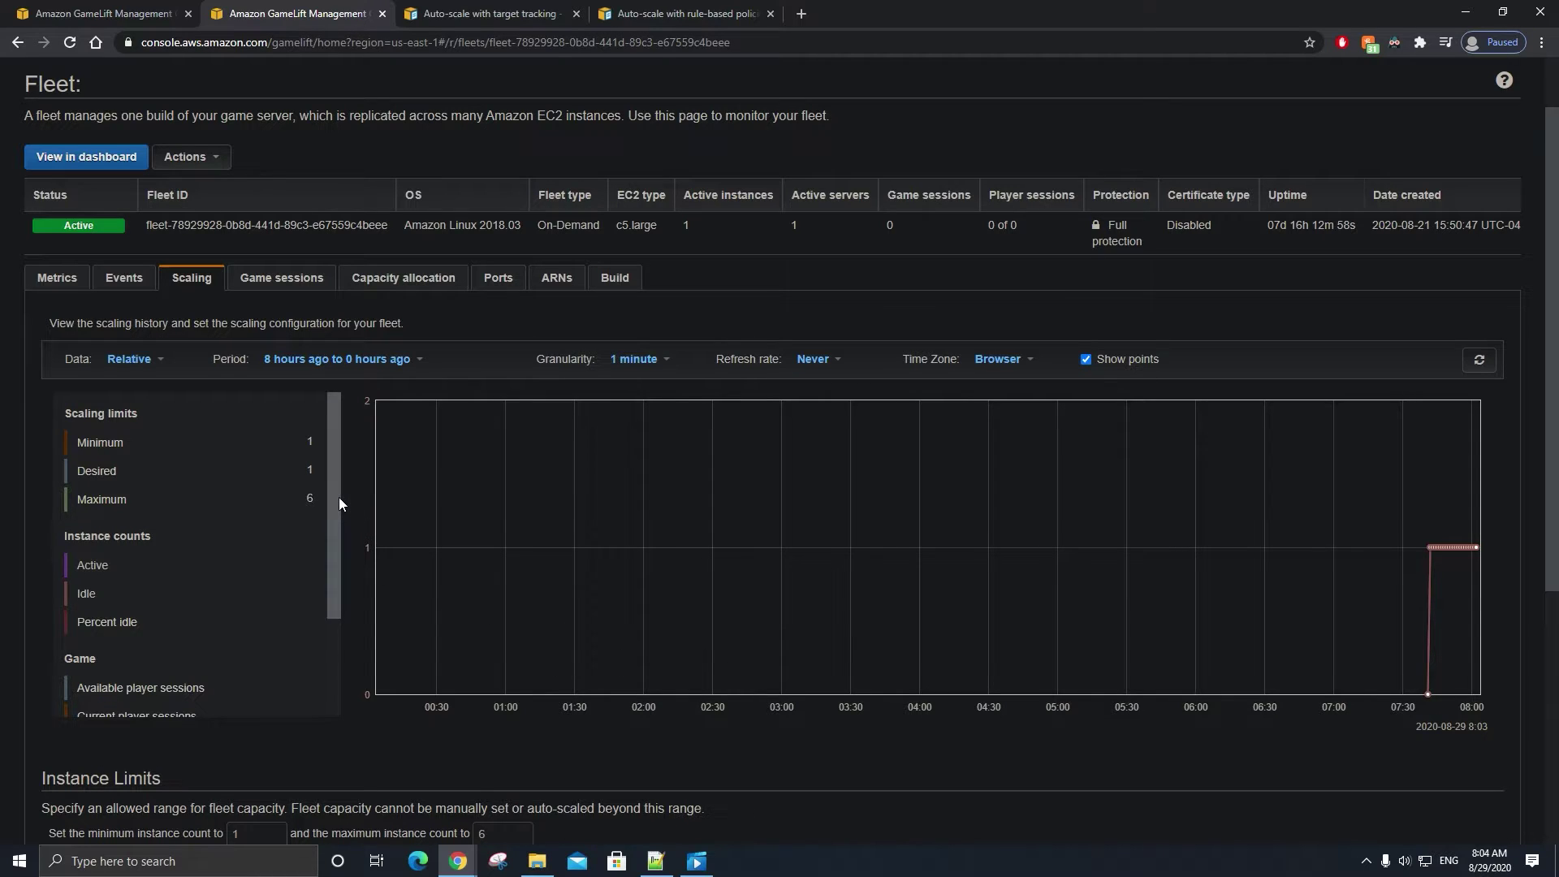
pyautogui.moveTo(338, 496); pyautogui.dragTo(329, 601)
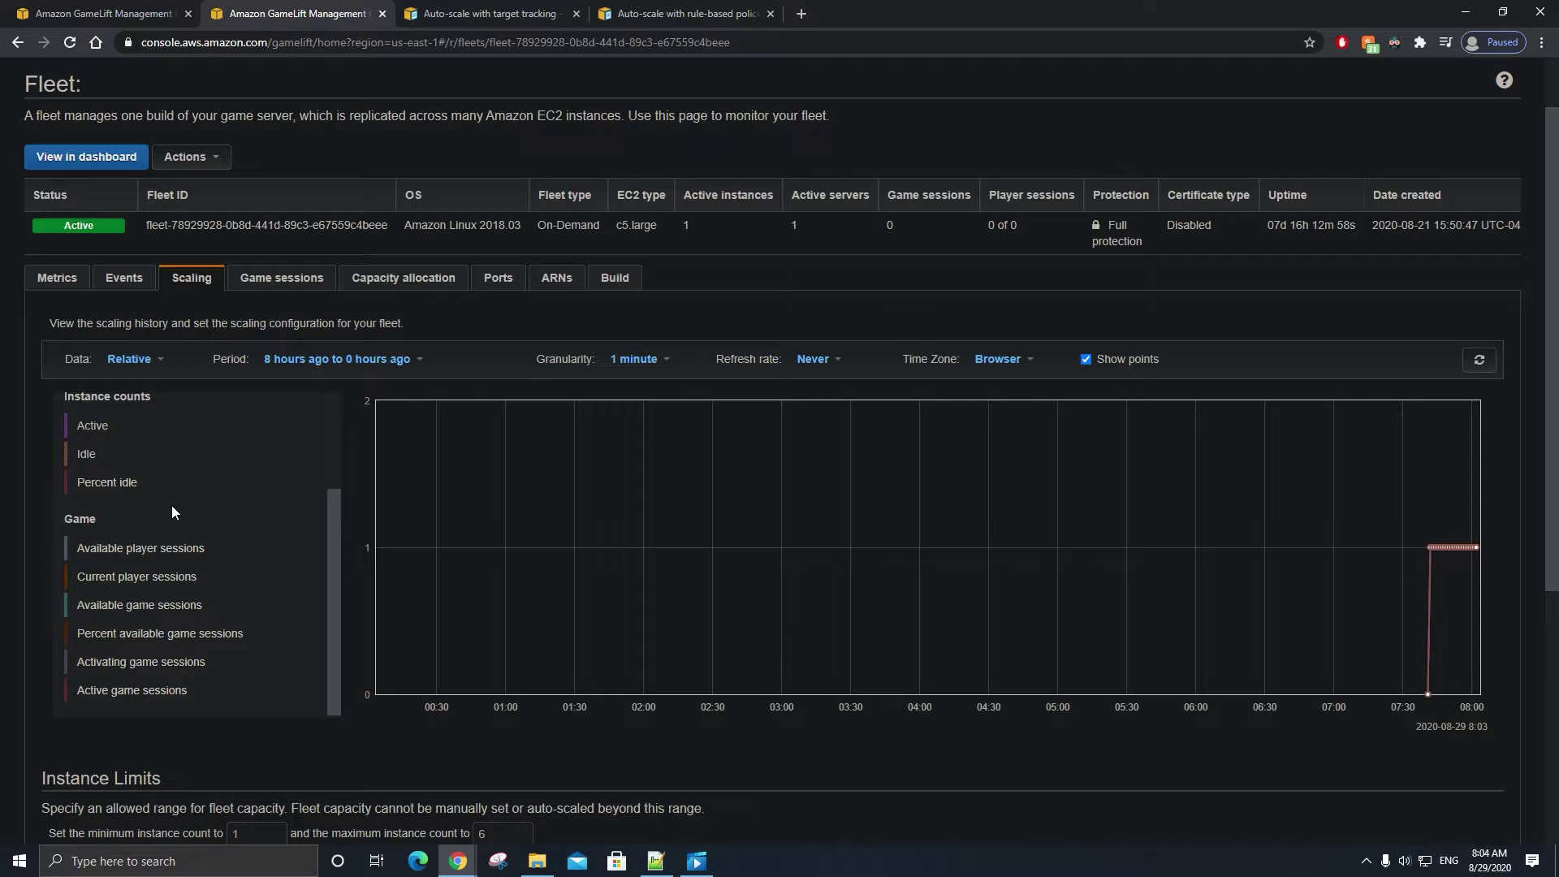
pyautogui.click(87, 454)
pyautogui.click(93, 430)
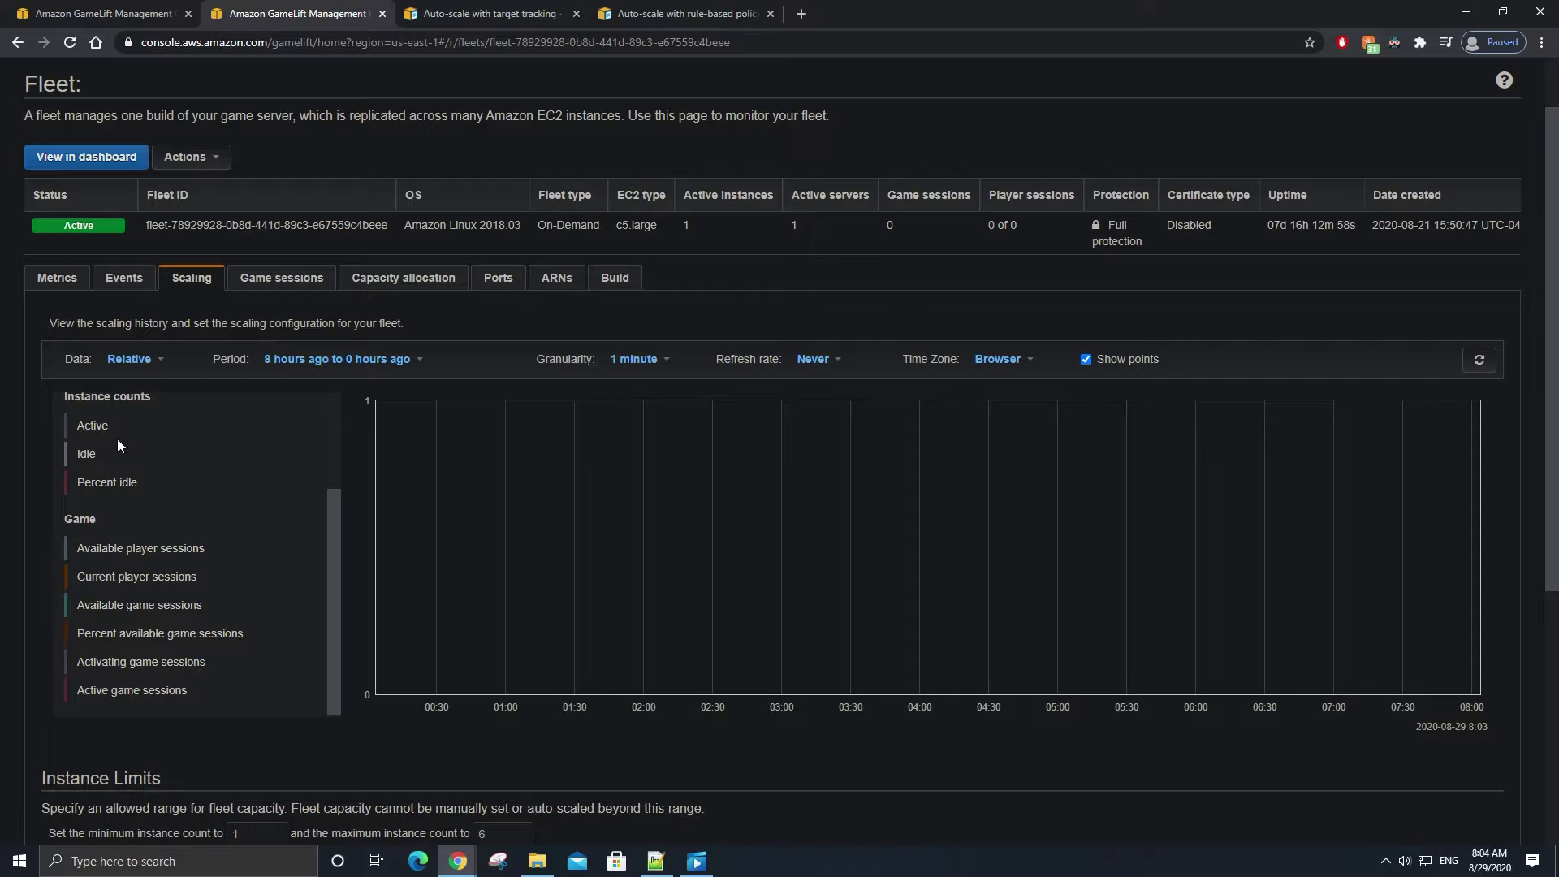
pyautogui.click(226, 636)
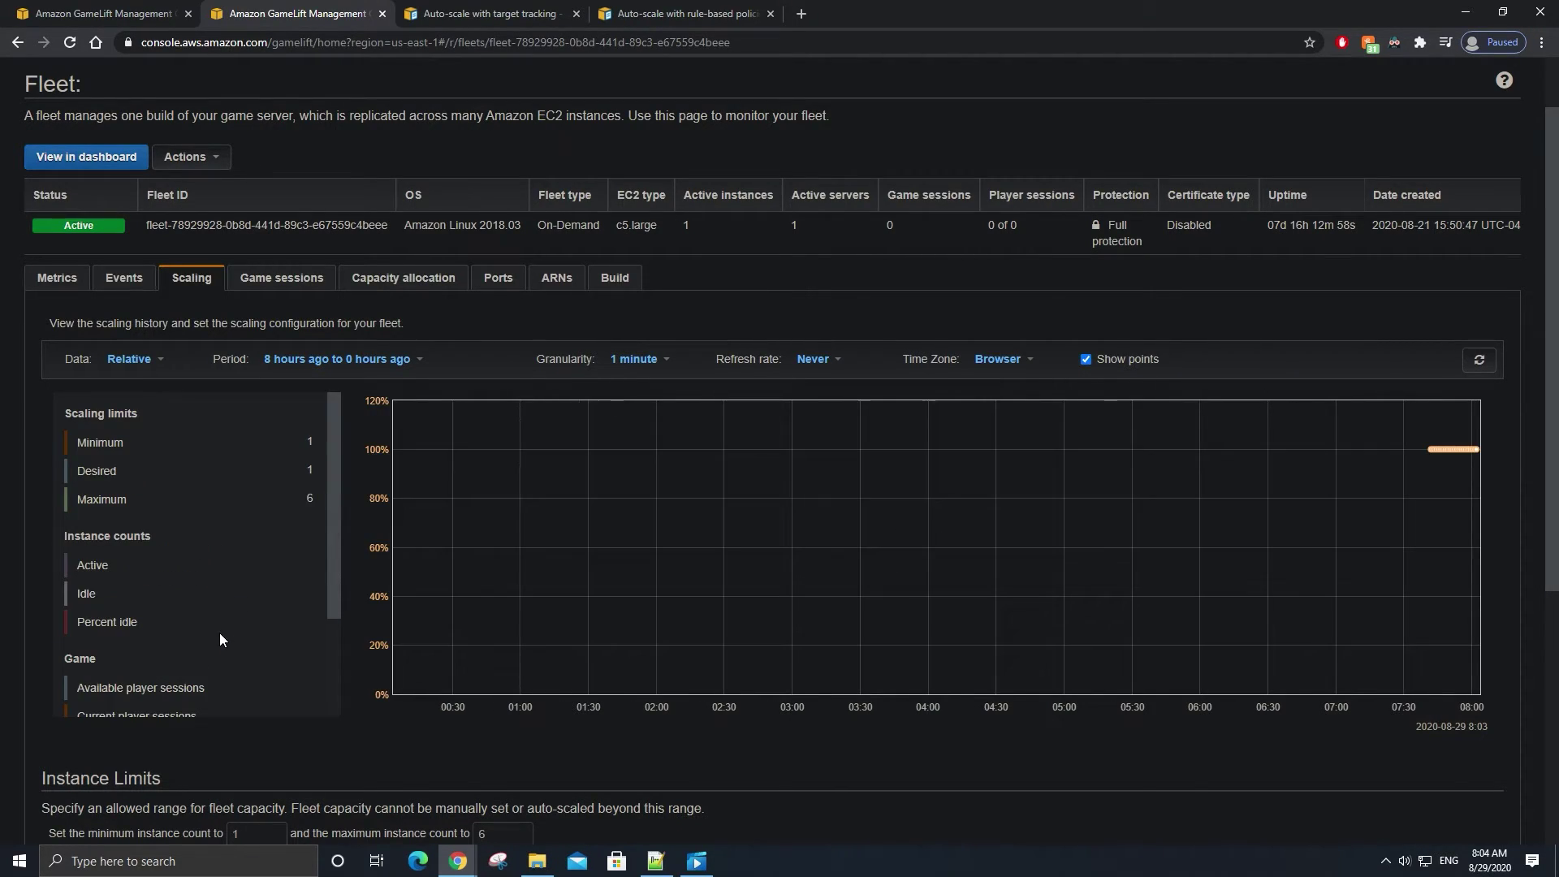
pyautogui.scroll(-2, 246, 583)
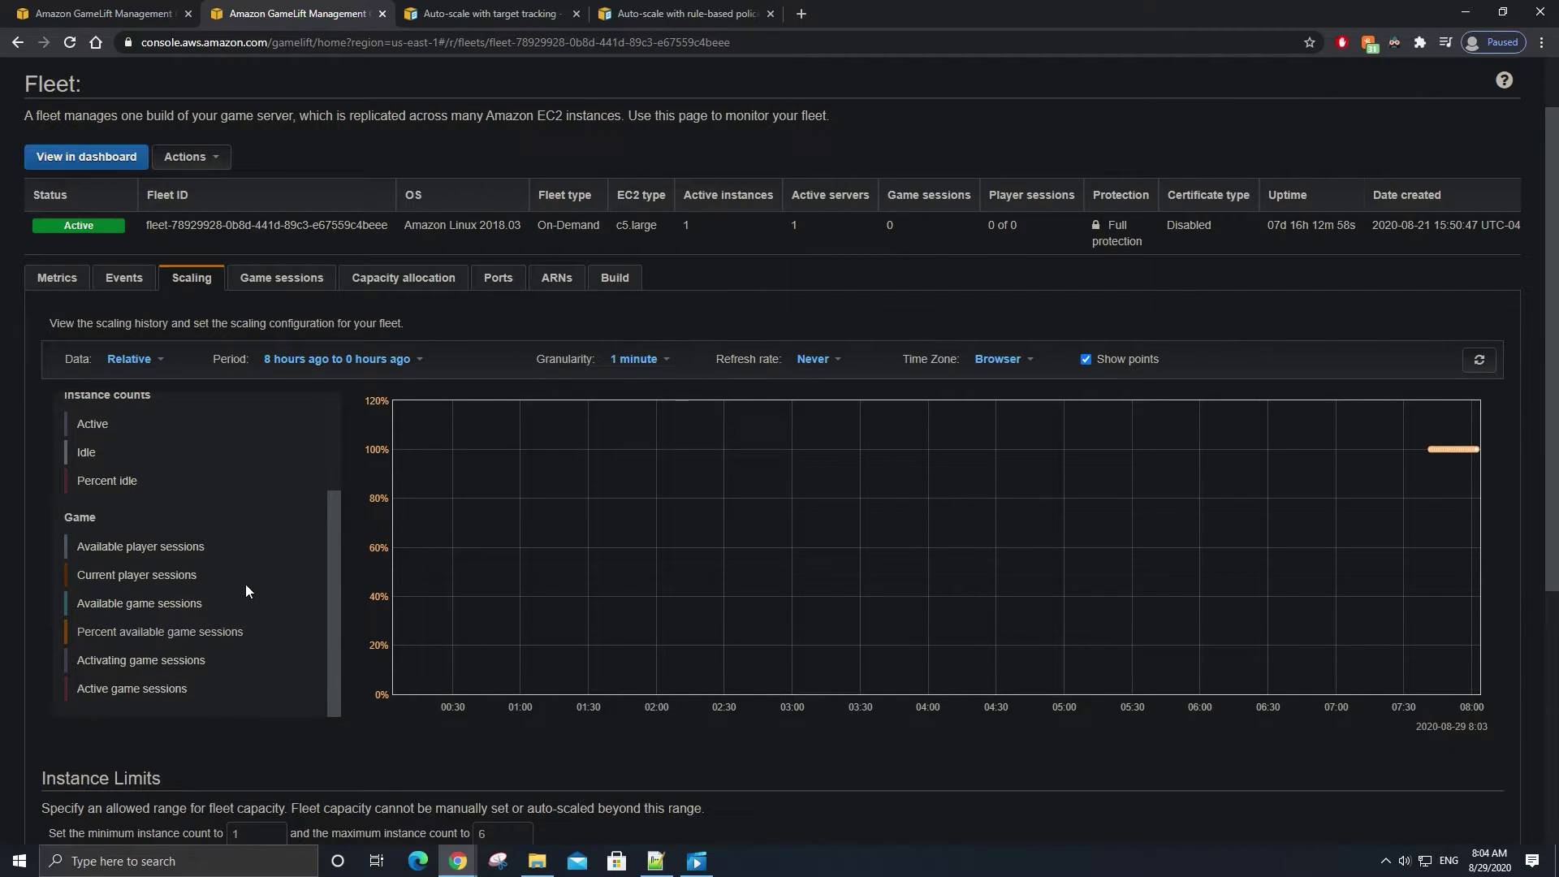
pyautogui.click(168, 603)
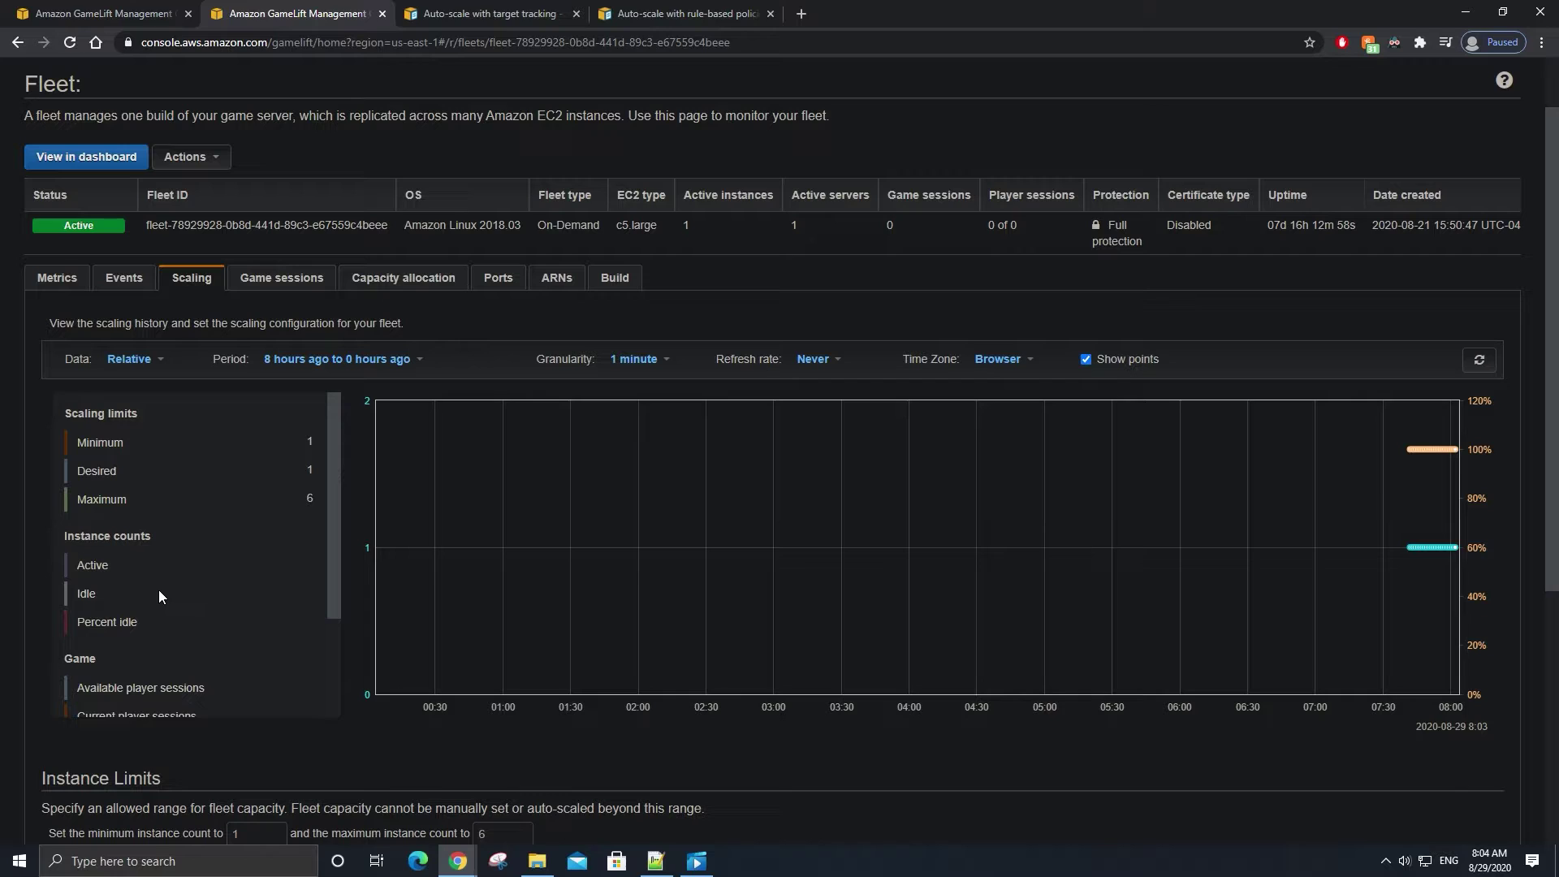
# Set the game session graph's period to the last hour and its refresh rate to 1 minute
pyautogui.click(426, 370)
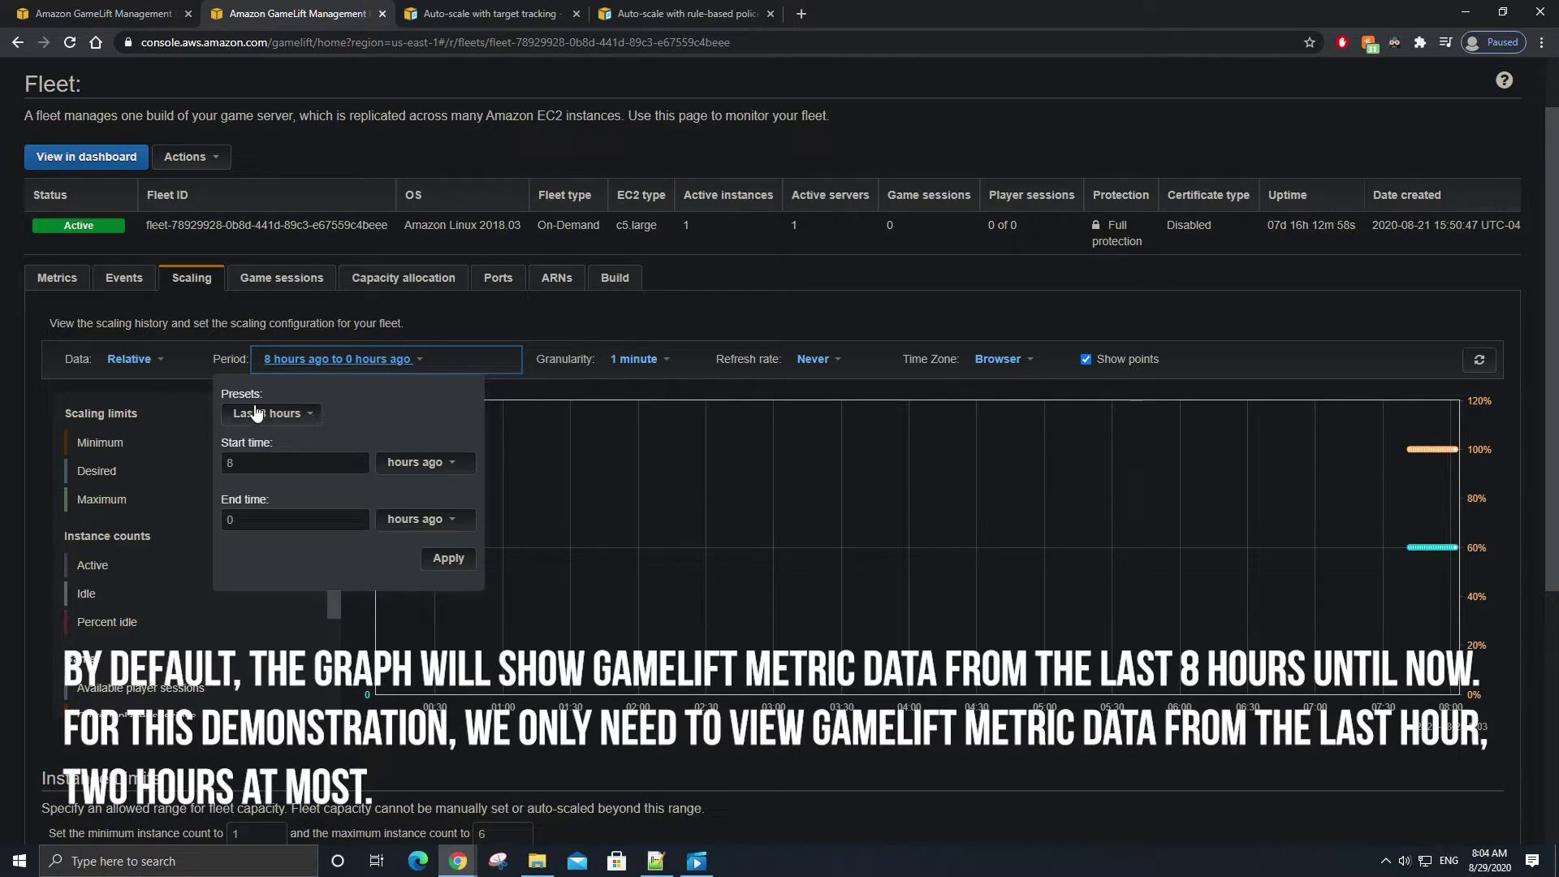
pyautogui.click(313, 420)
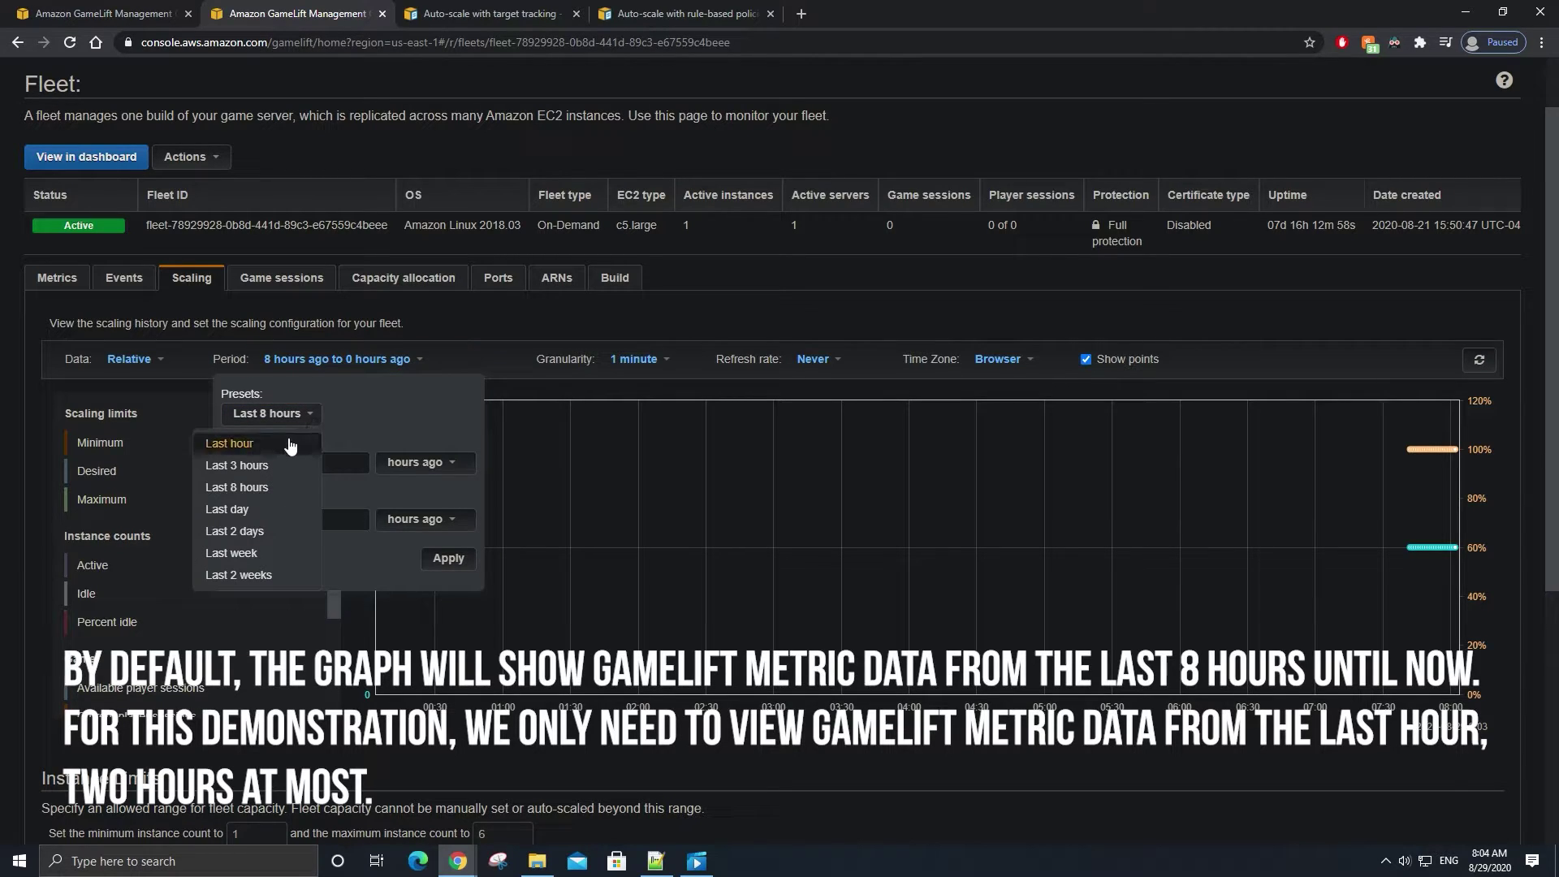
pyautogui.click(297, 445)
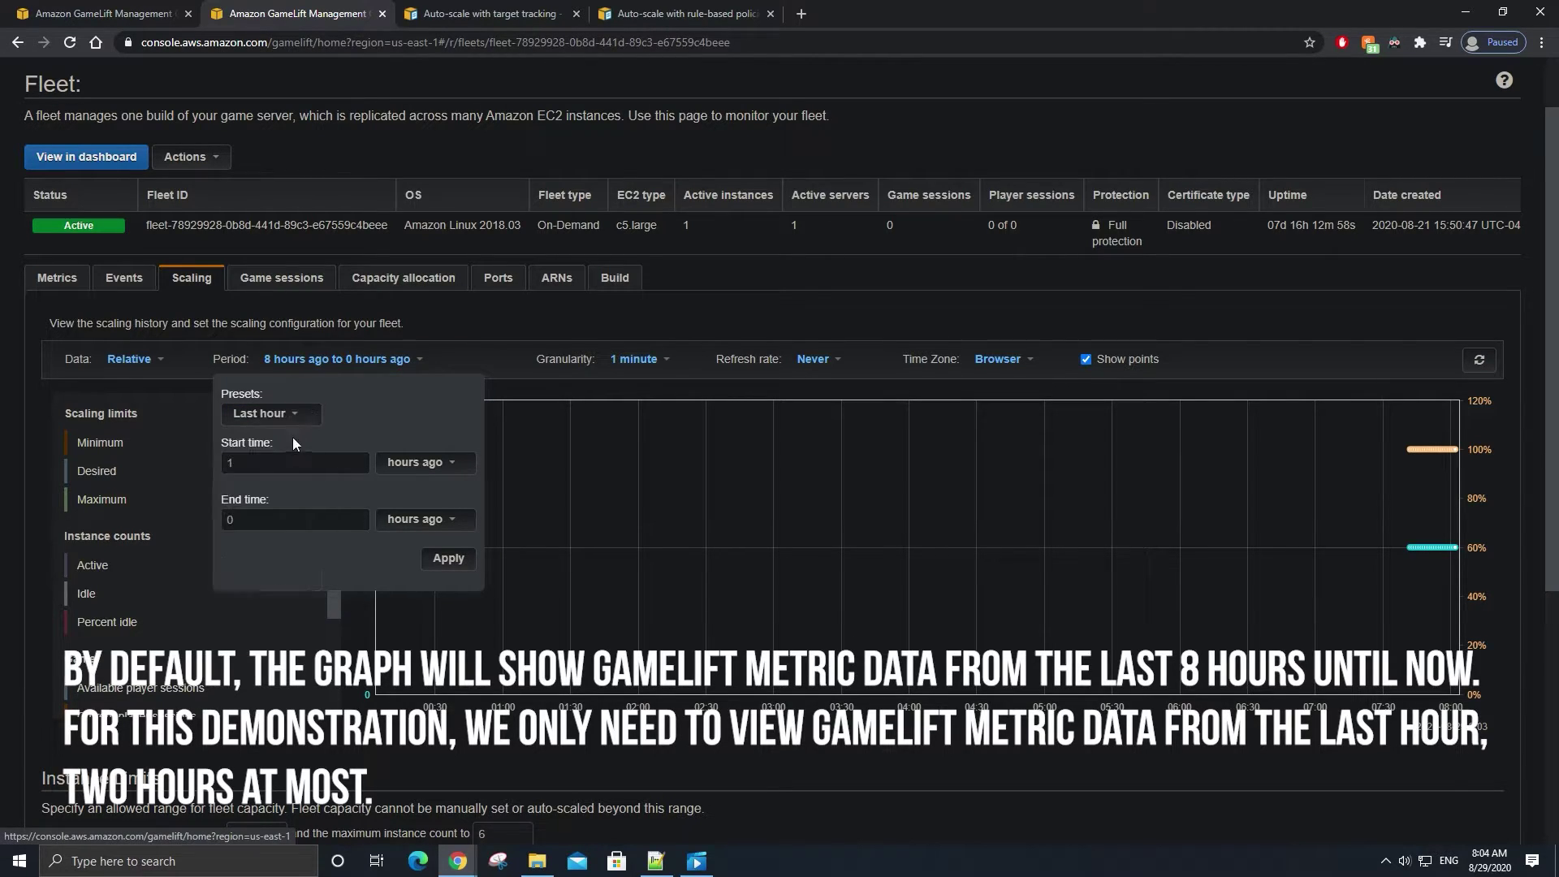
pyautogui.click(448, 559)
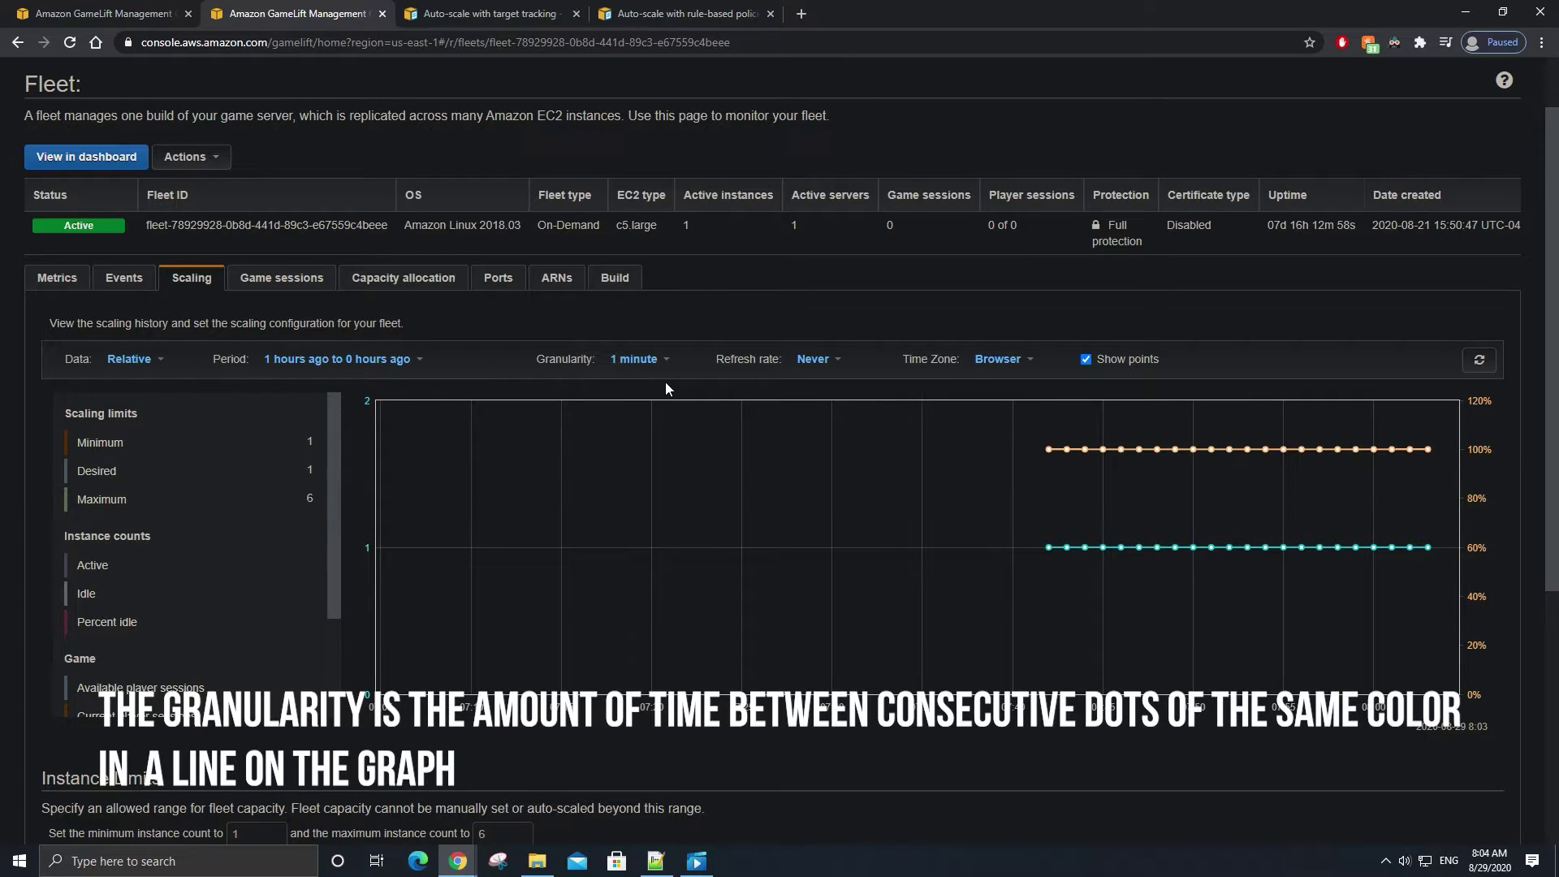
pyautogui.click(829, 369)
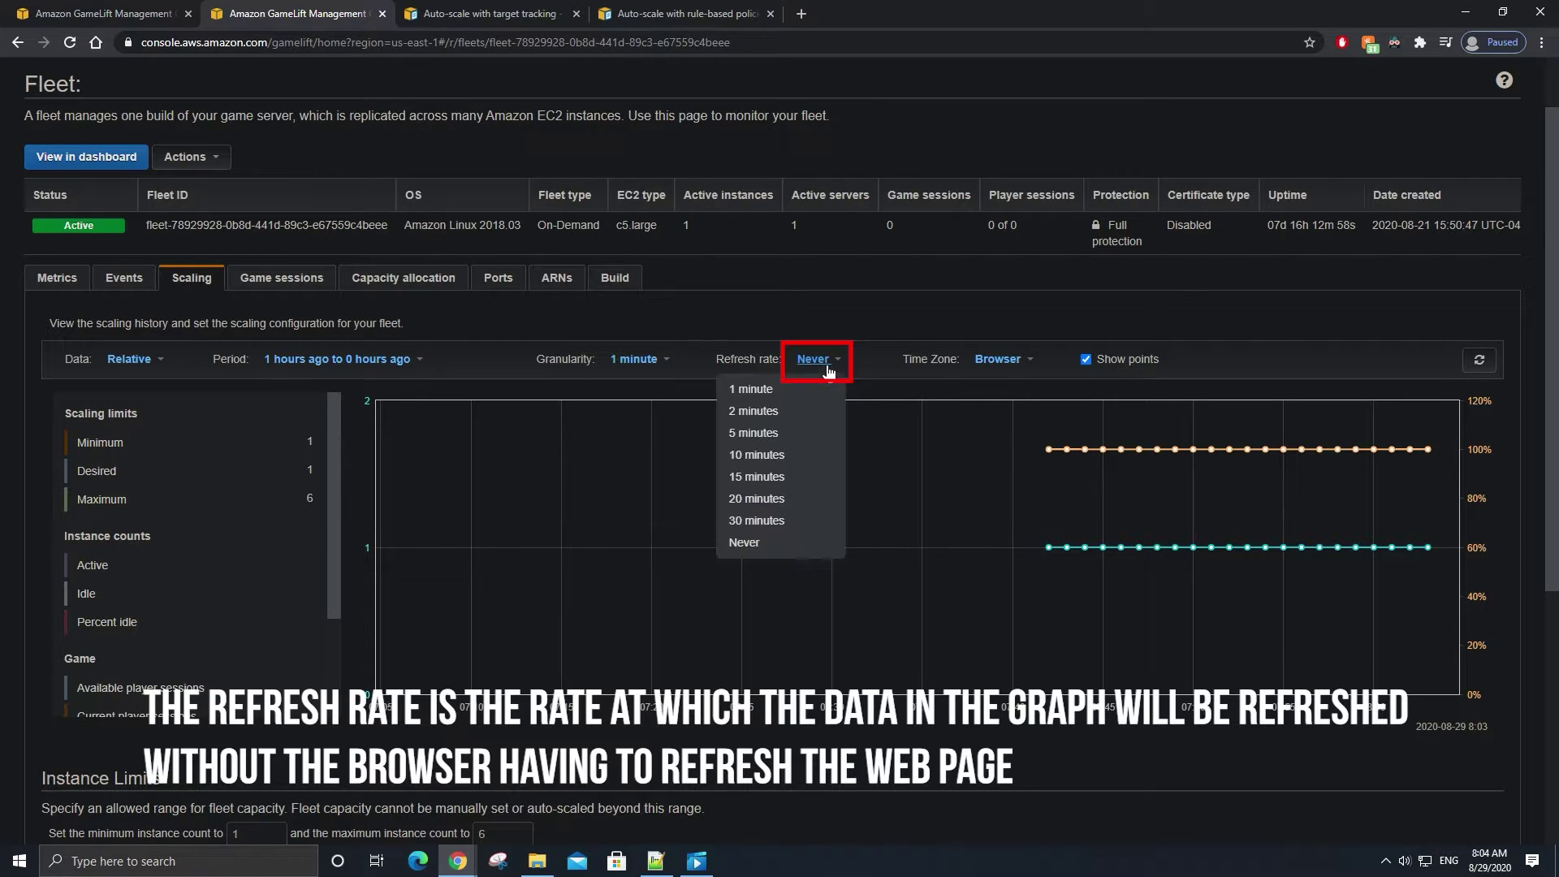
pyautogui.click(780, 389)
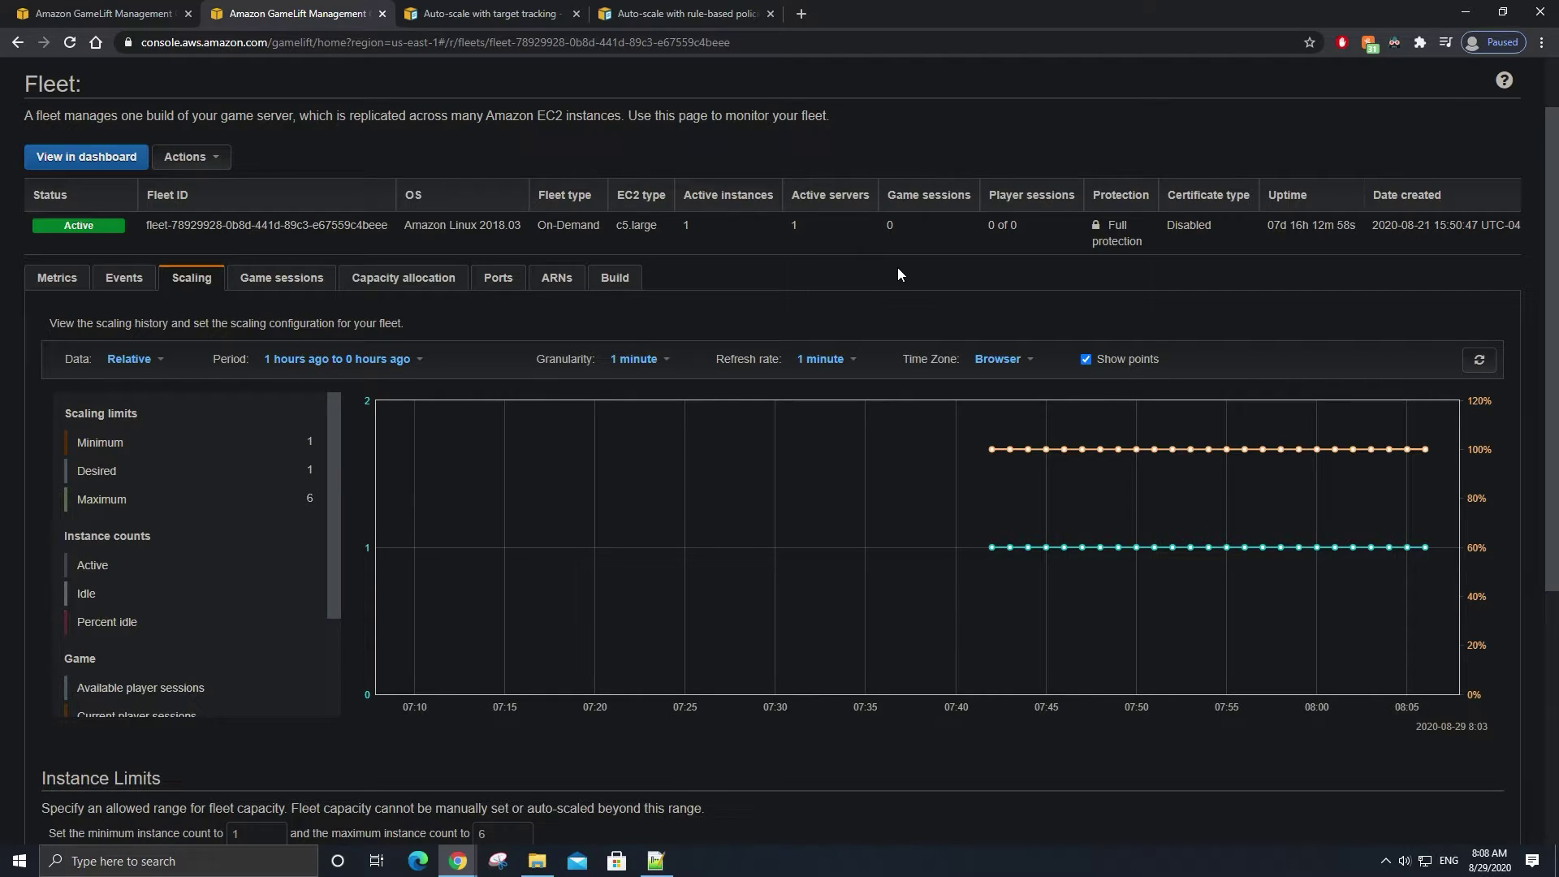
# Return to the first fleet page and hide the idle instance count from its scaling graph
pyautogui.hotkey('ctrl', 'shift', 'Tab')
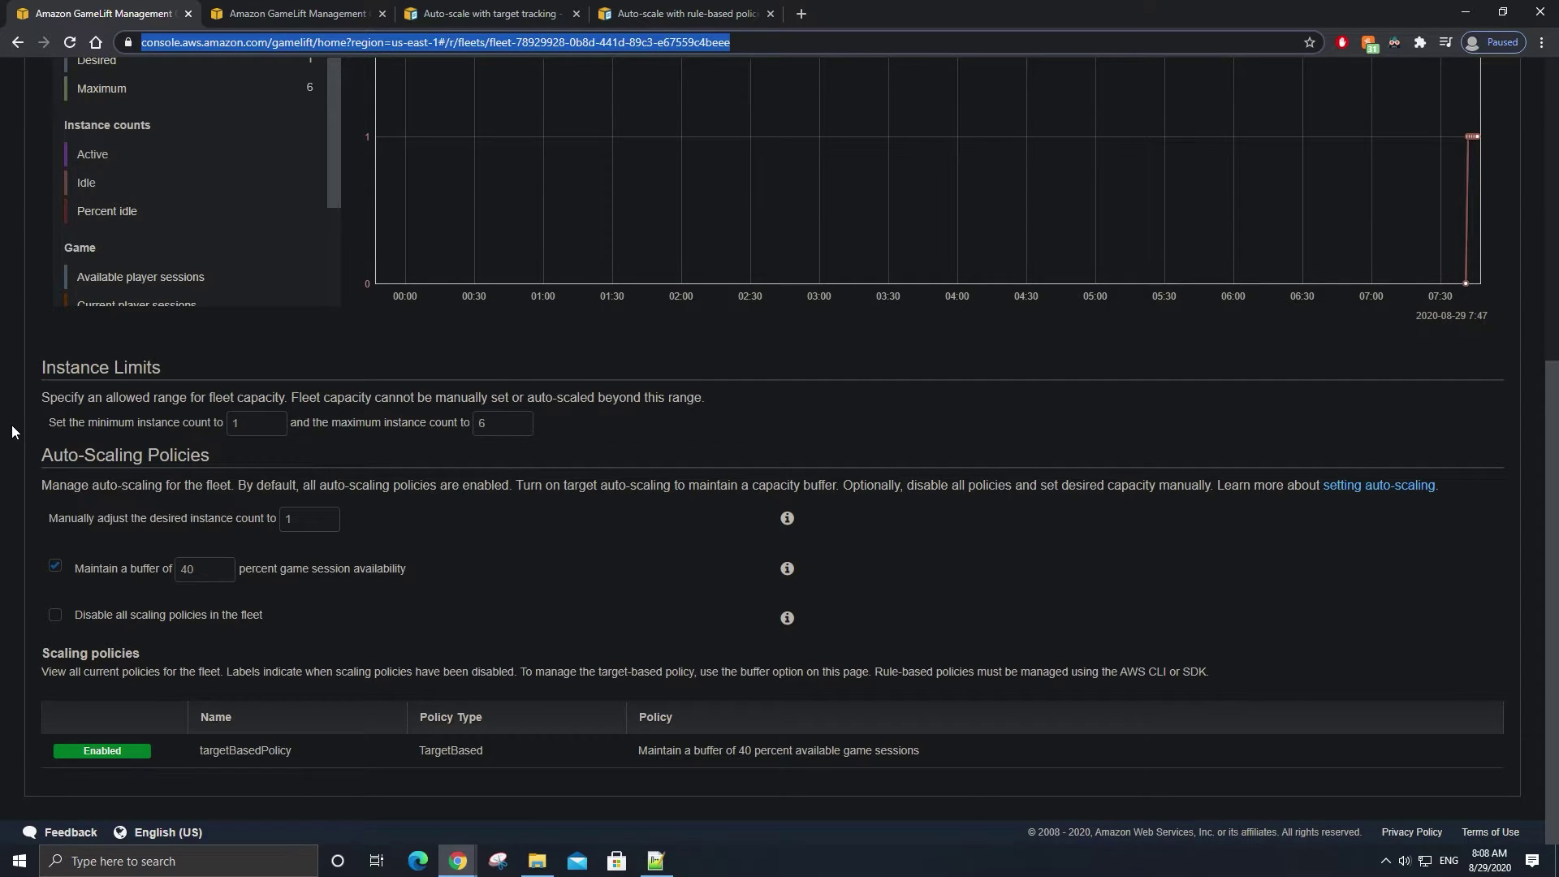
pyautogui.scroll(5, 12, 427)
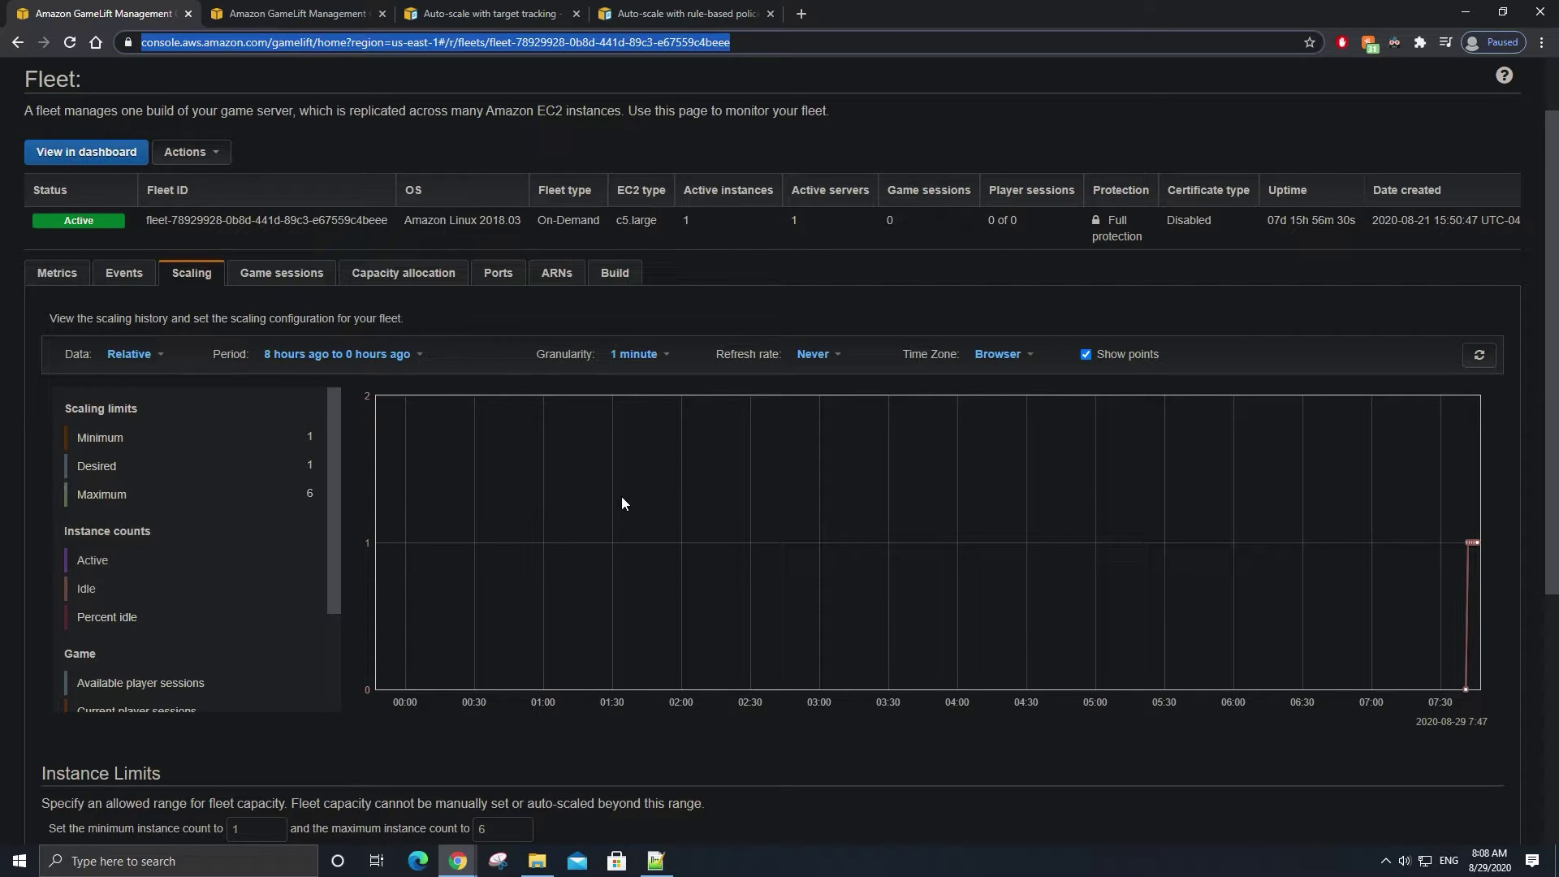
pyautogui.click(89, 591)
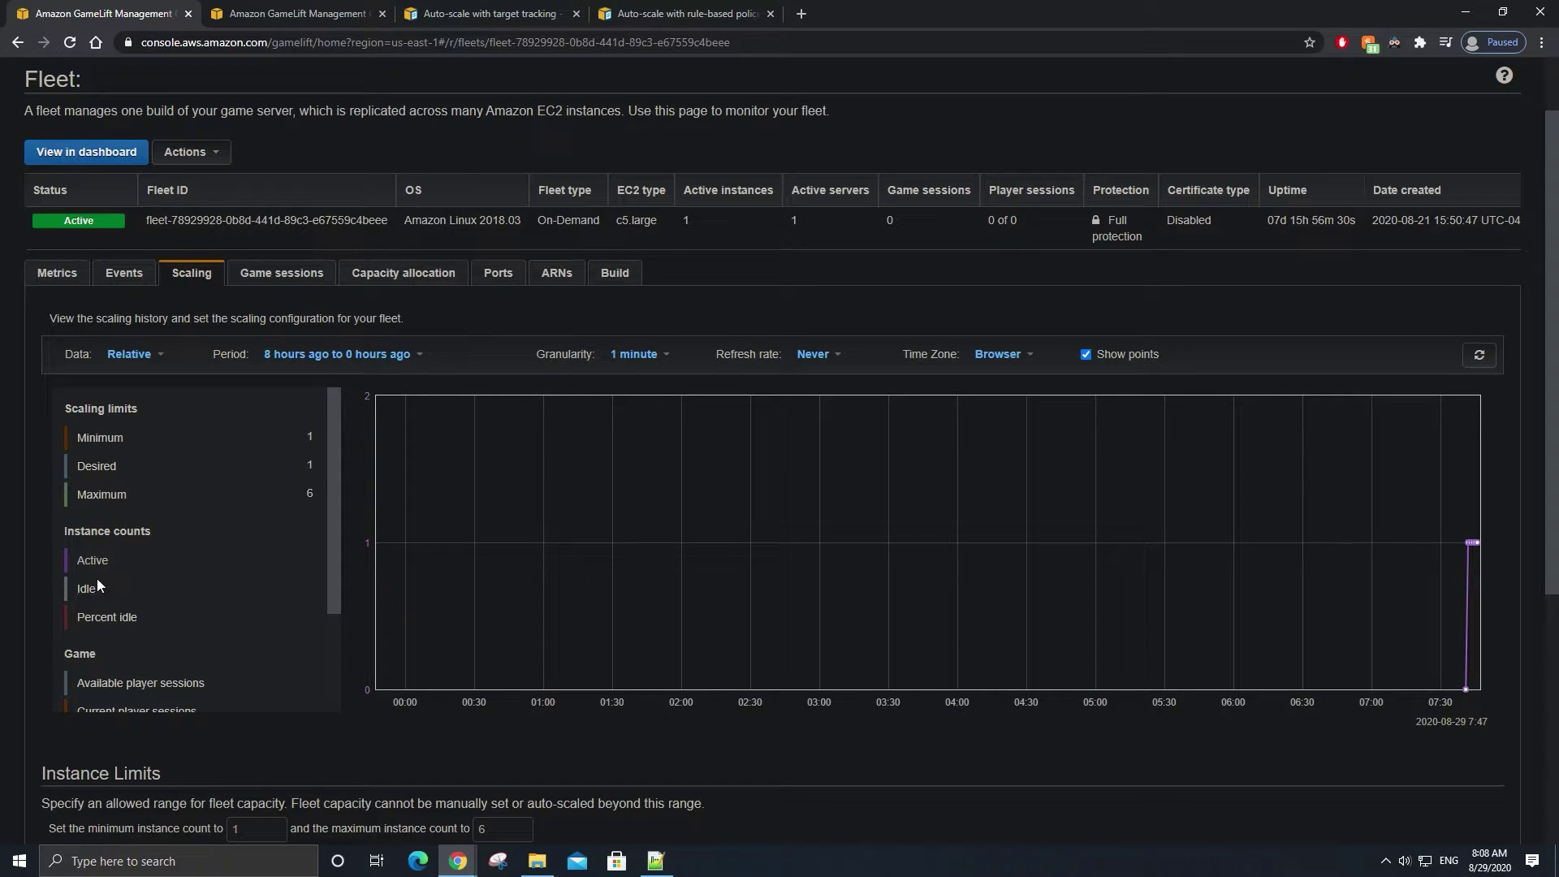
# Set the active instance graph's period to the last hour and its refresh rate to 1 minute
pyautogui.click(396, 355)
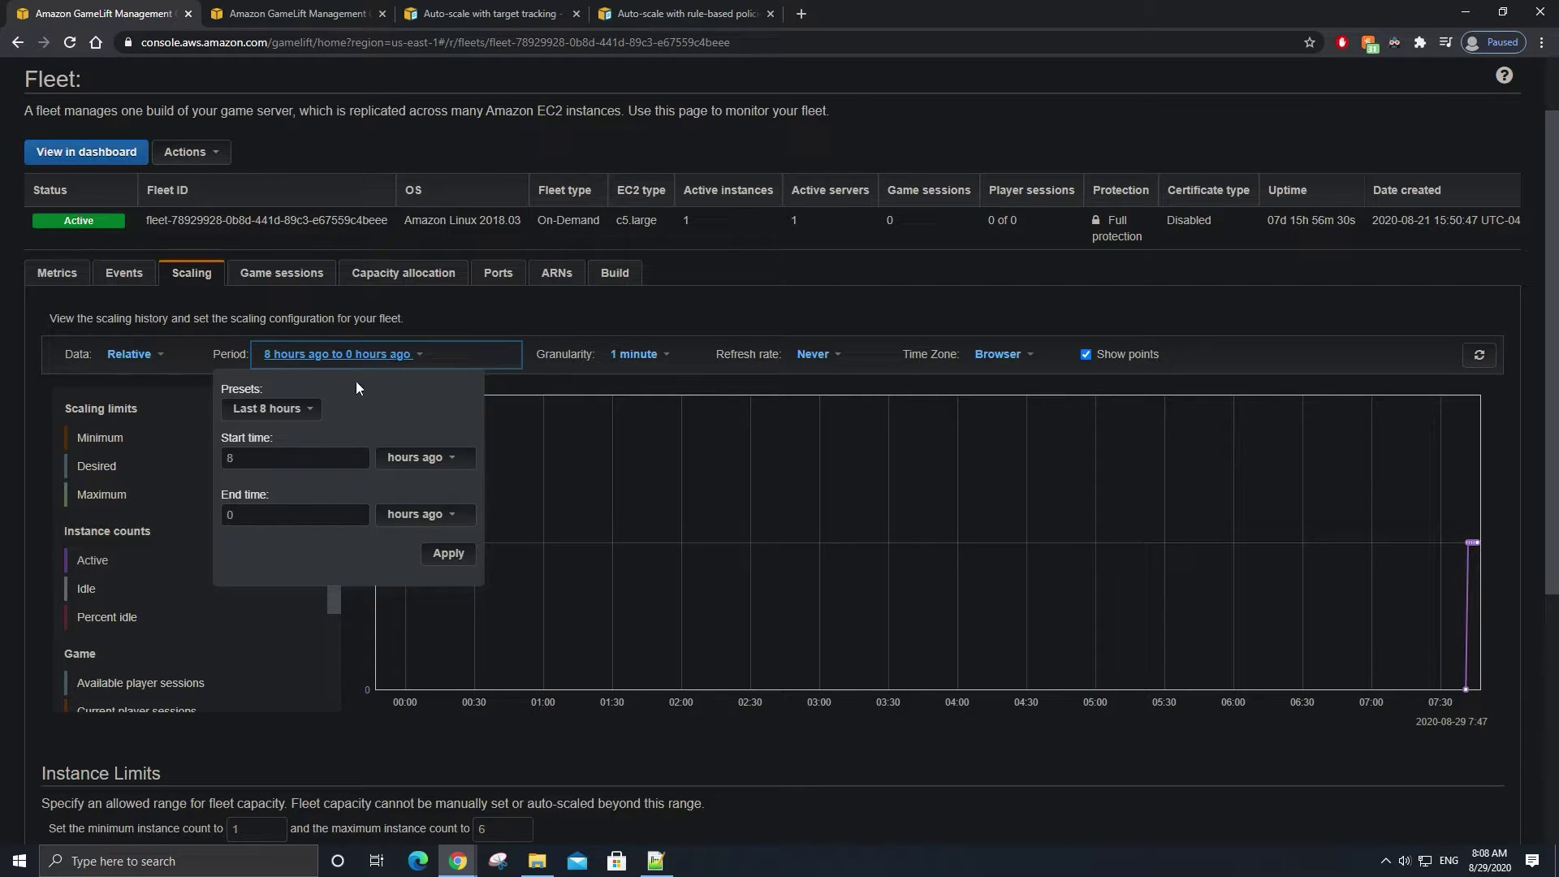
pyautogui.click(302, 408)
pyautogui.click(288, 442)
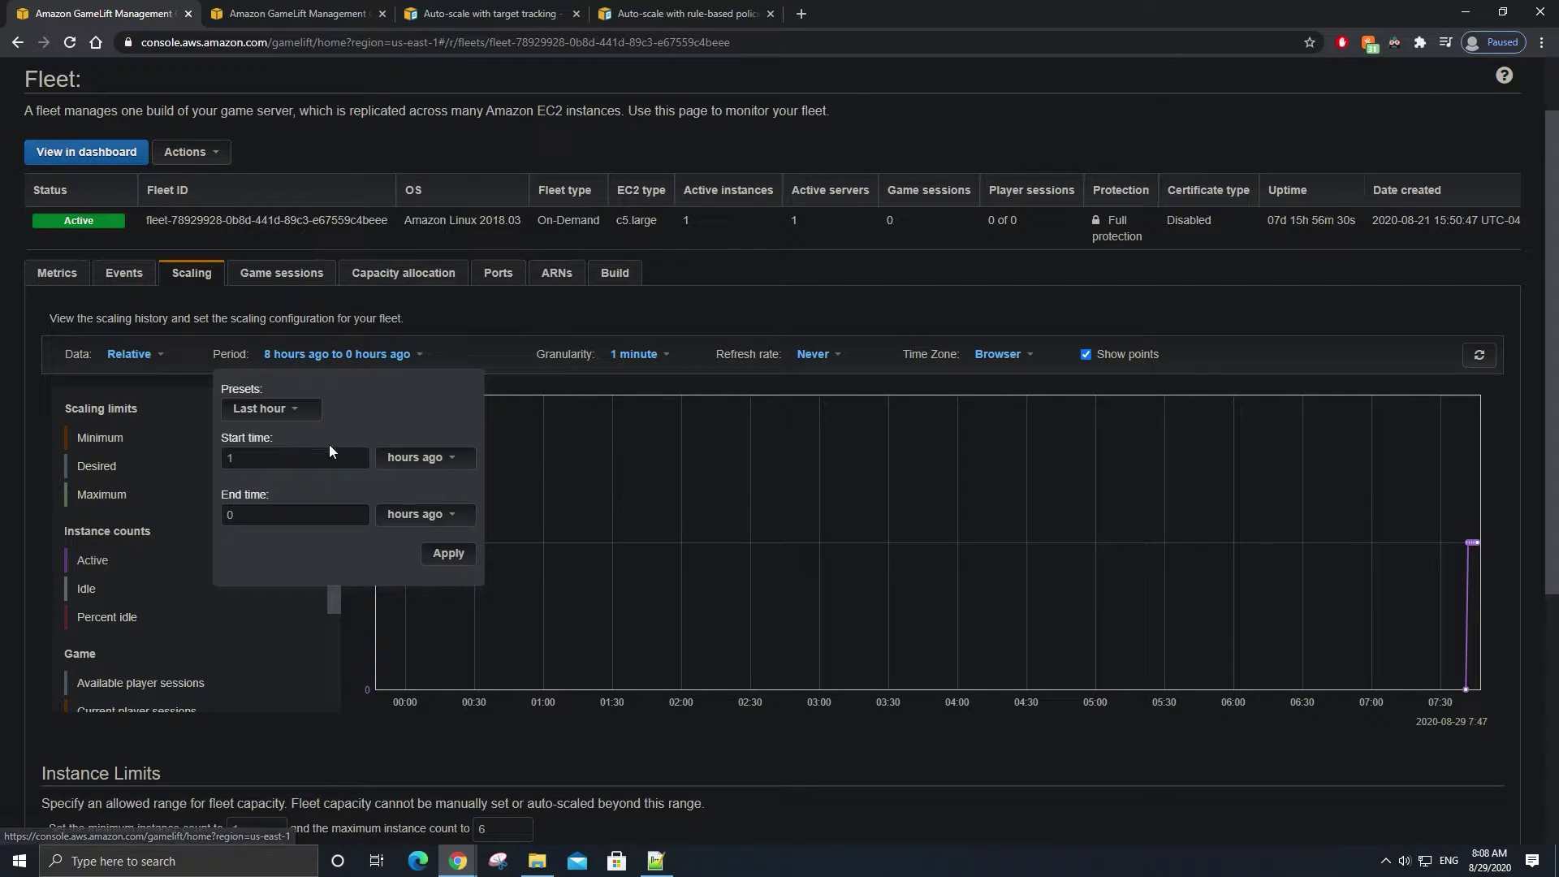
pyautogui.click(463, 551)
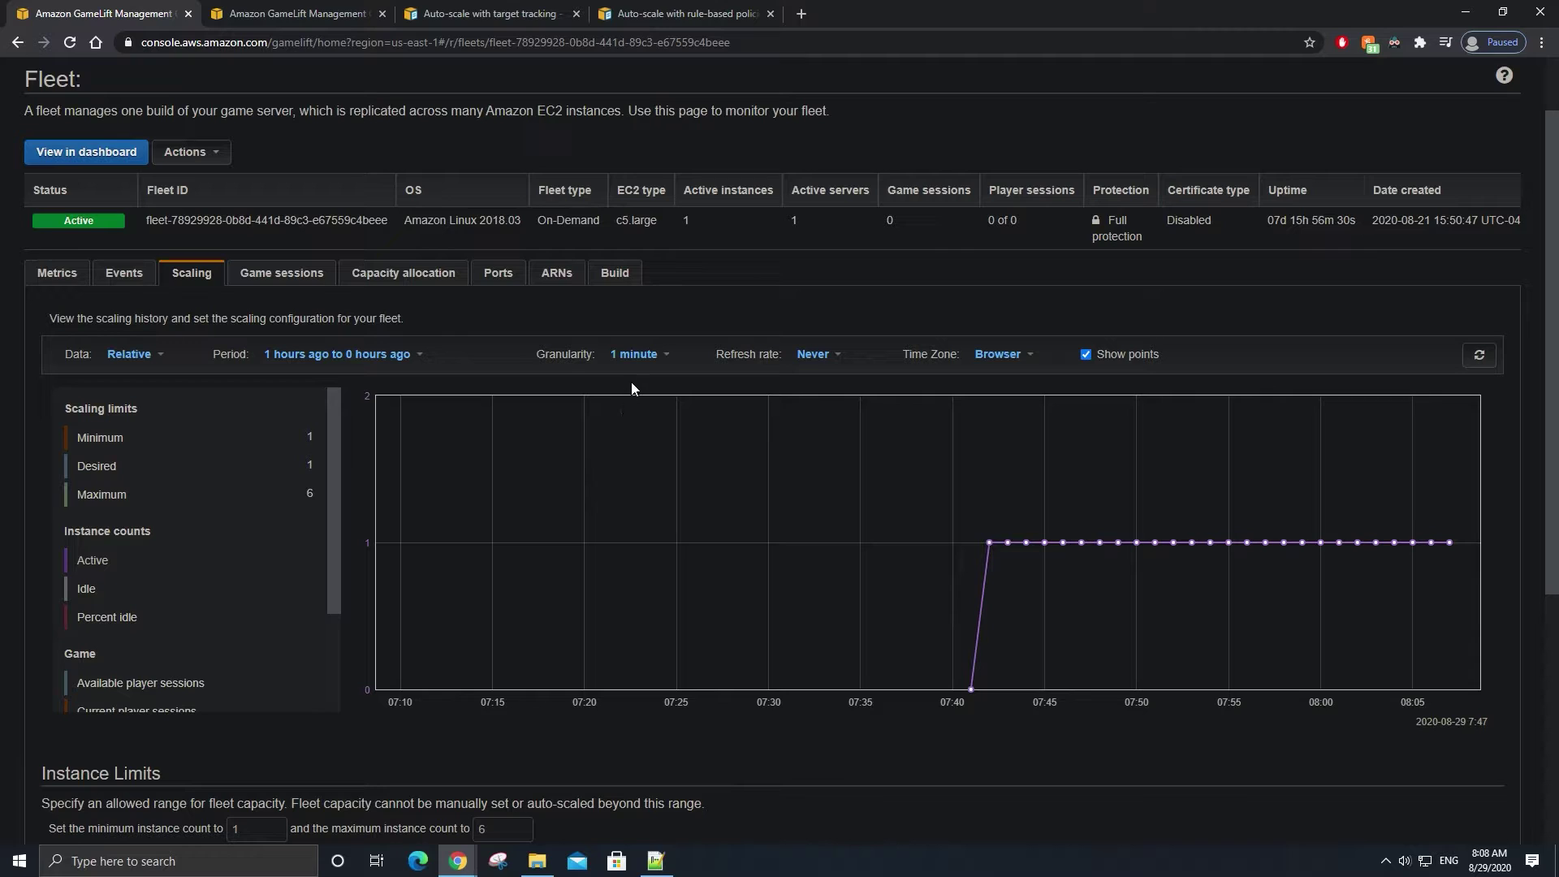
pyautogui.click(814, 355)
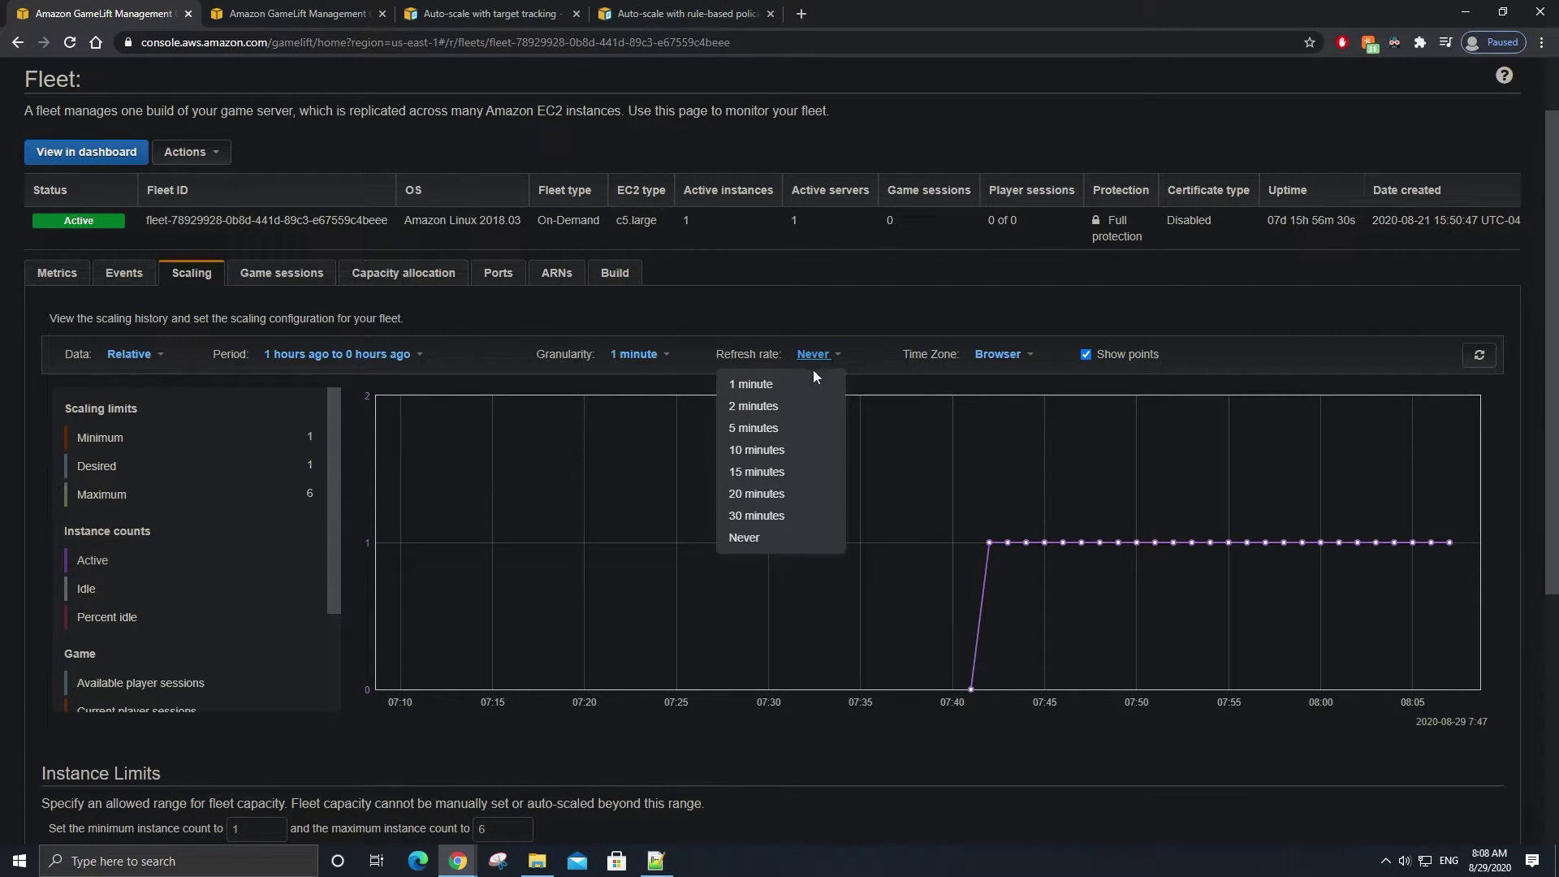
pyautogui.click(802, 385)
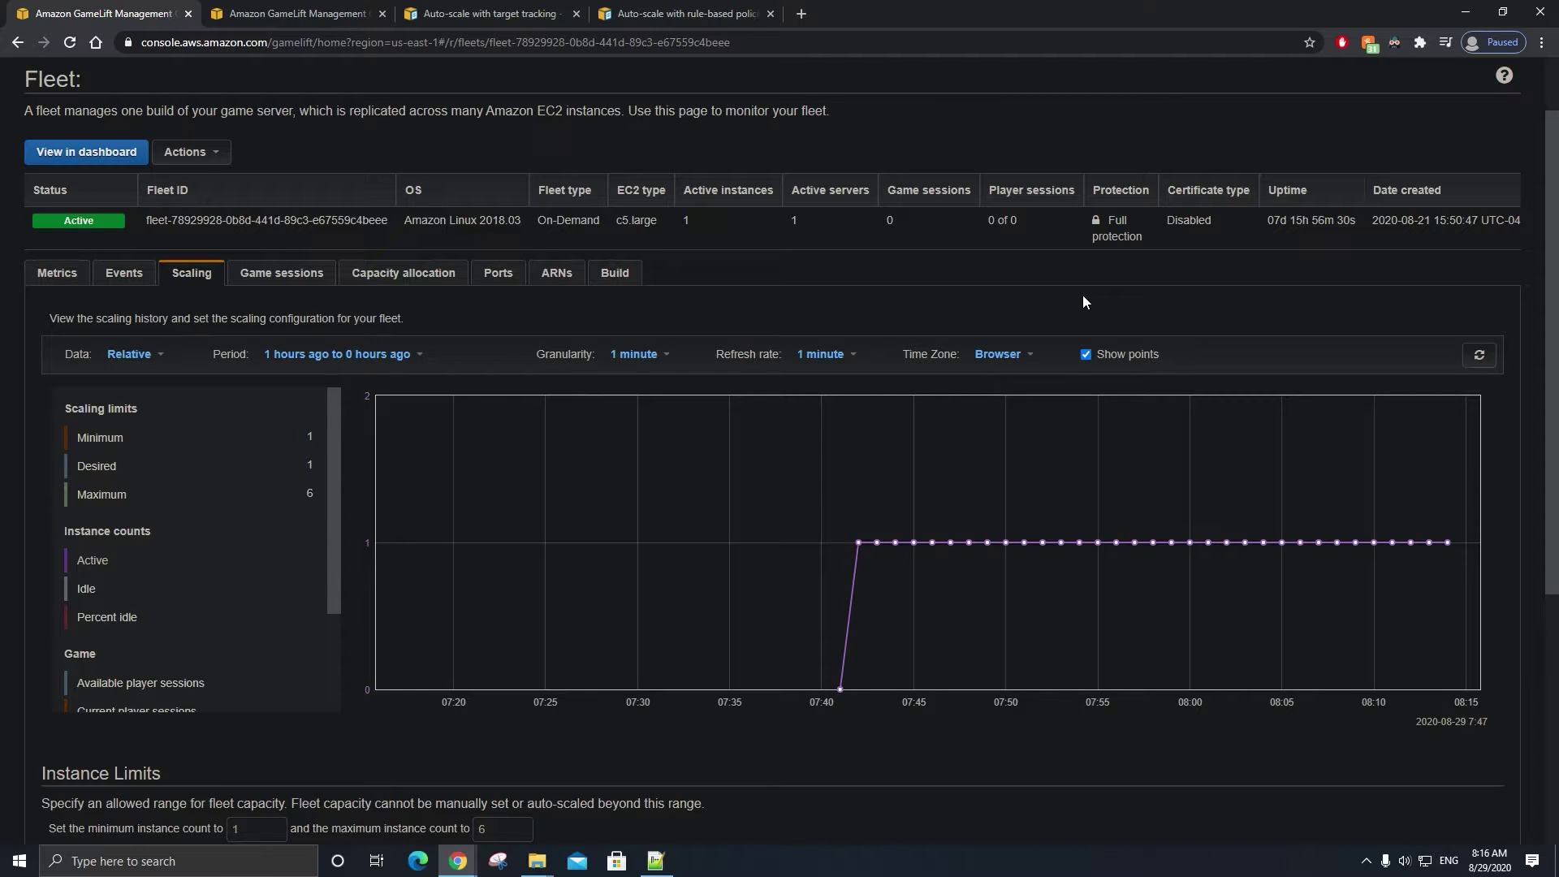
# Bring the WindowsNoEditor folder window onto this screen and launch ten clients of the GameLiftTutorial application from it
pyautogui.moveTo(1558, 235); pyautogui.dragTo(715, 231)
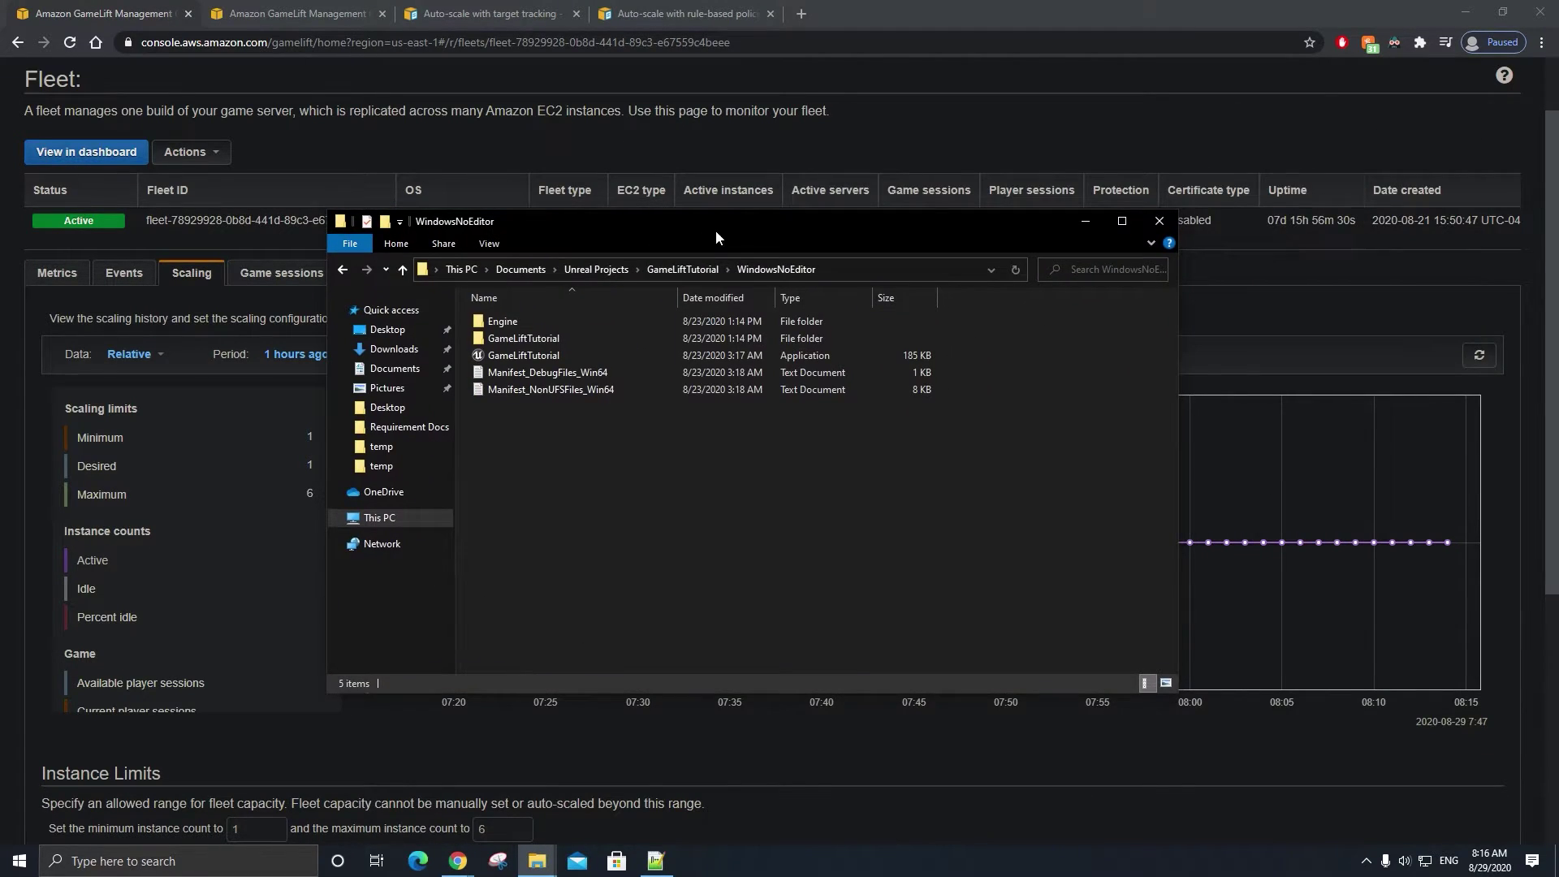
pyautogui.doubleClick(714, 355)
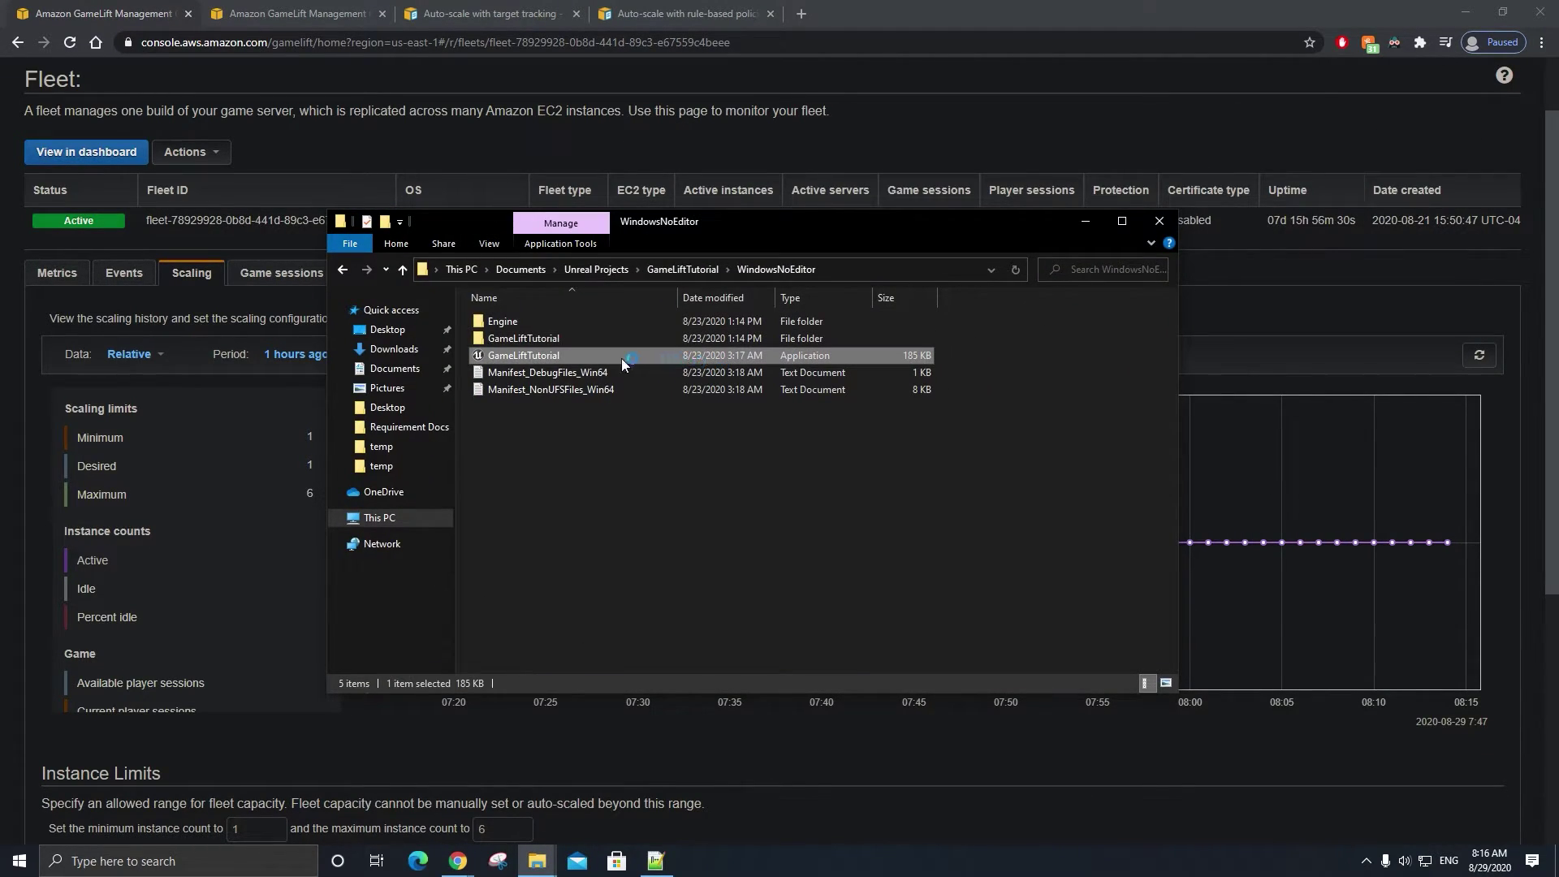
pyautogui.doubleClick(554, 359)
pyautogui.doubleClick(554, 359)
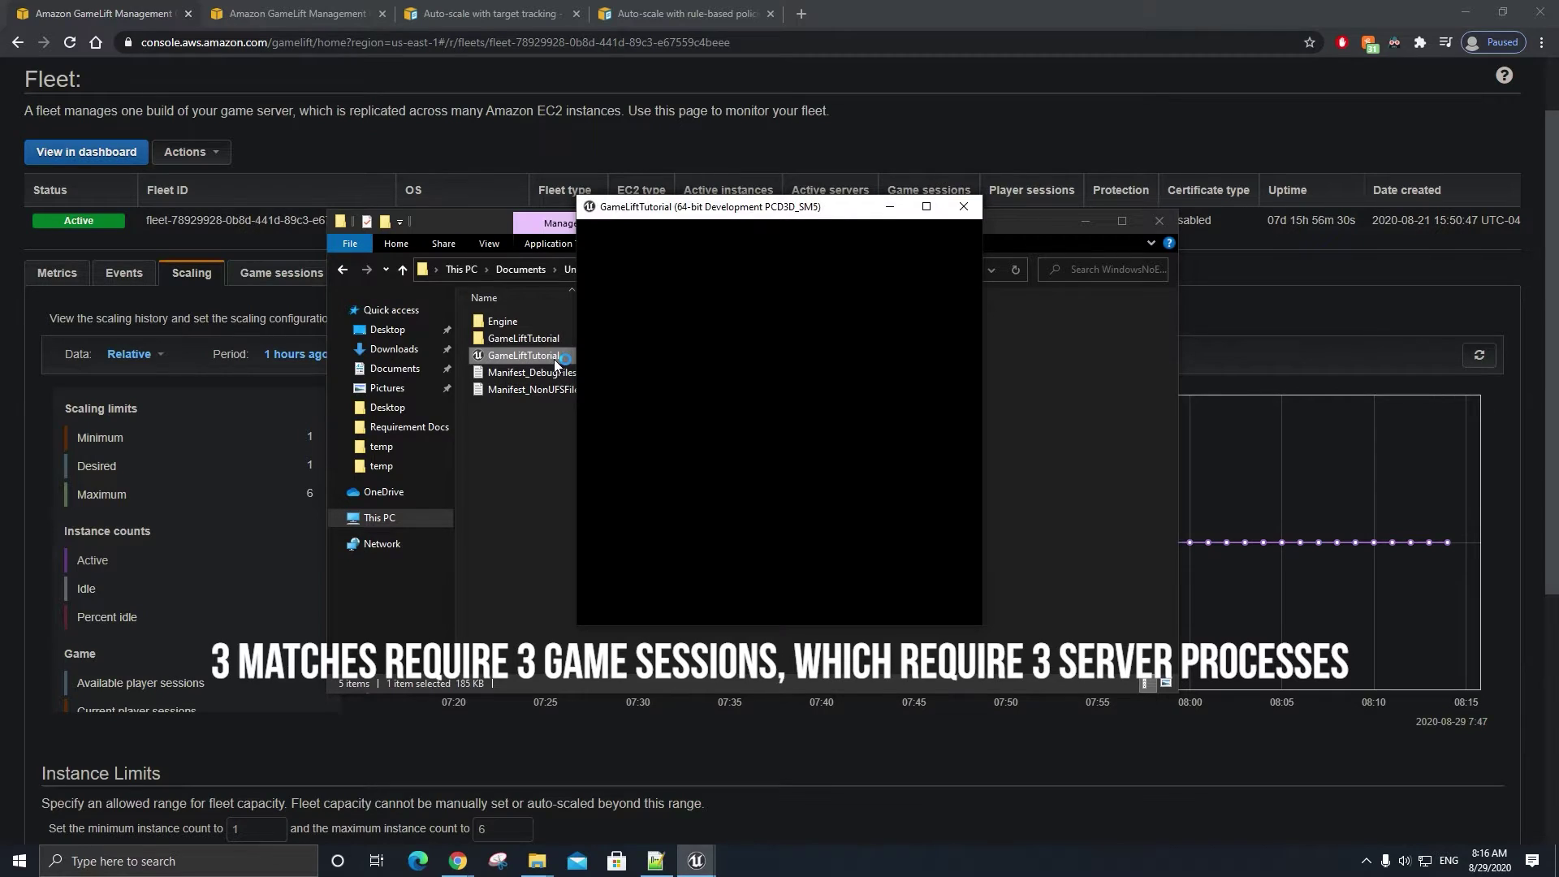
pyautogui.doubleClick(554, 359)
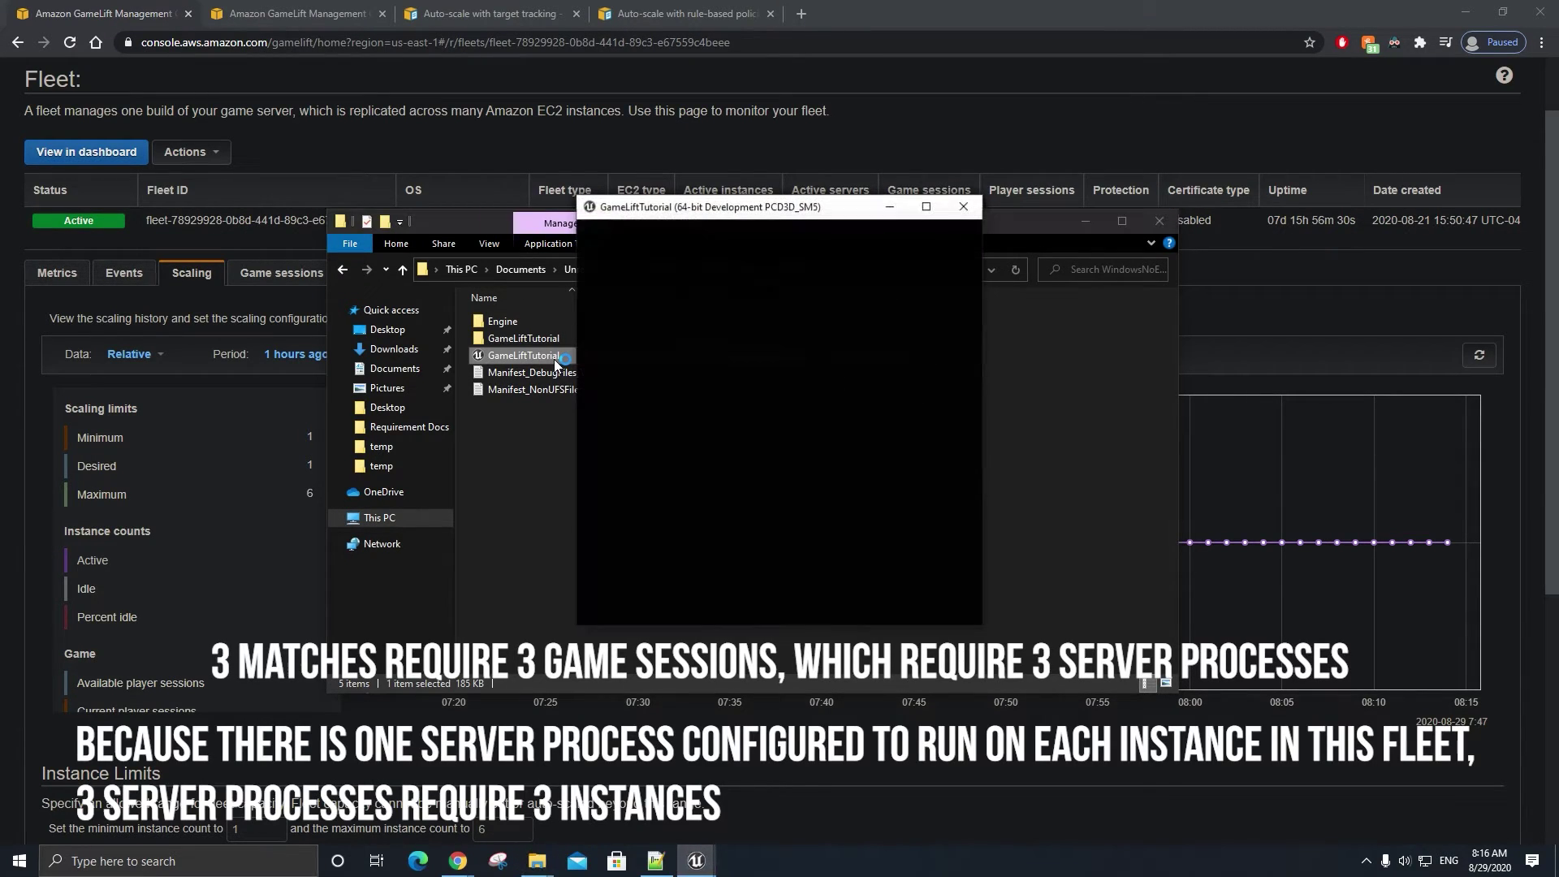
pyautogui.doubleClick(554, 359)
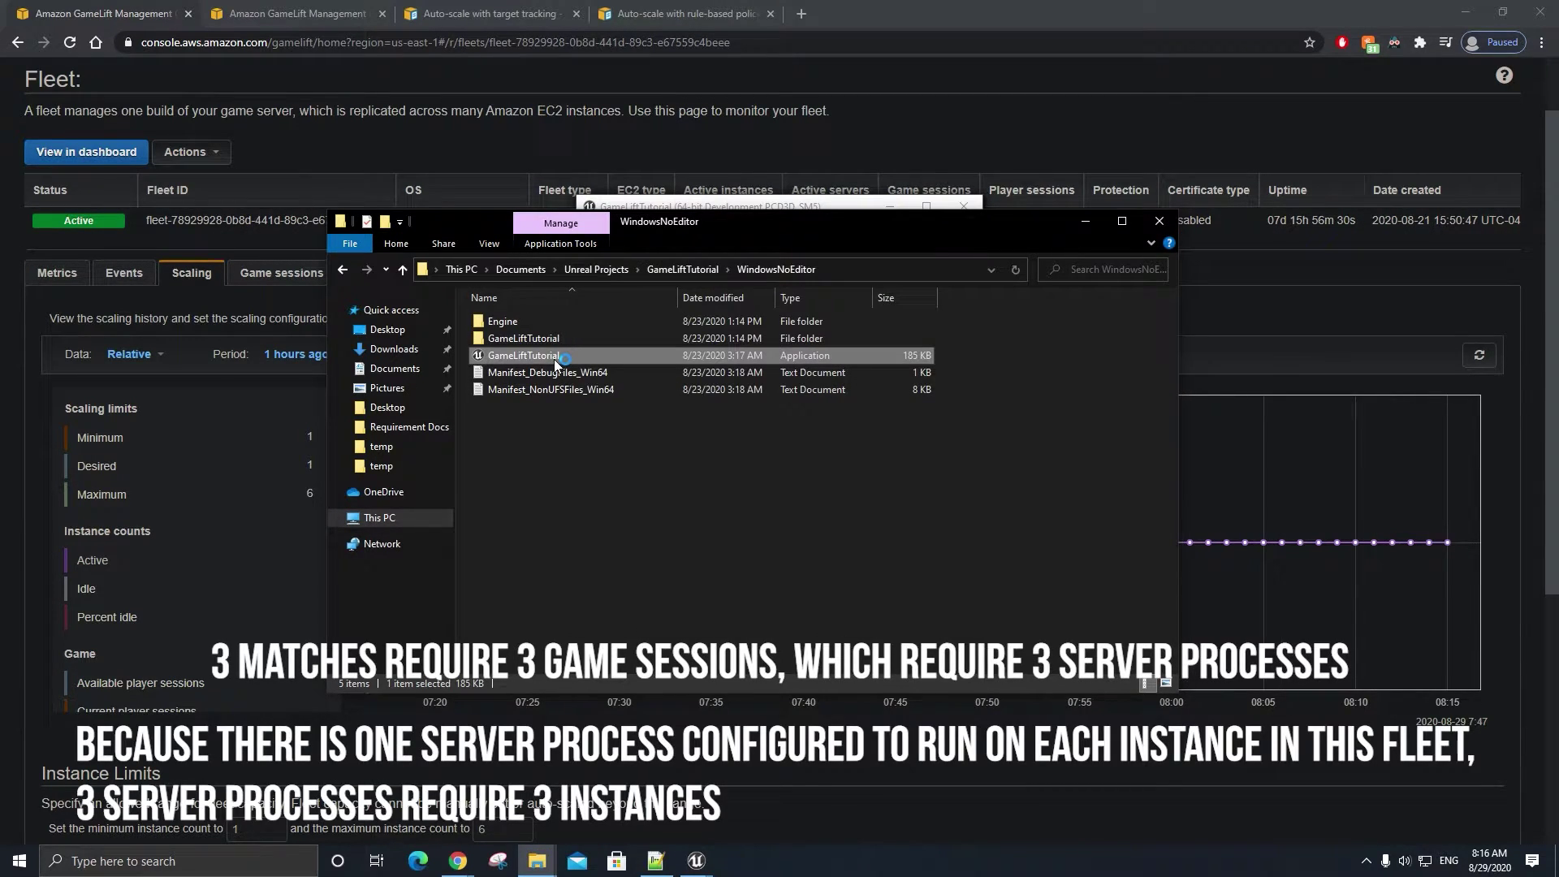
pyautogui.doubleClick(554, 359)
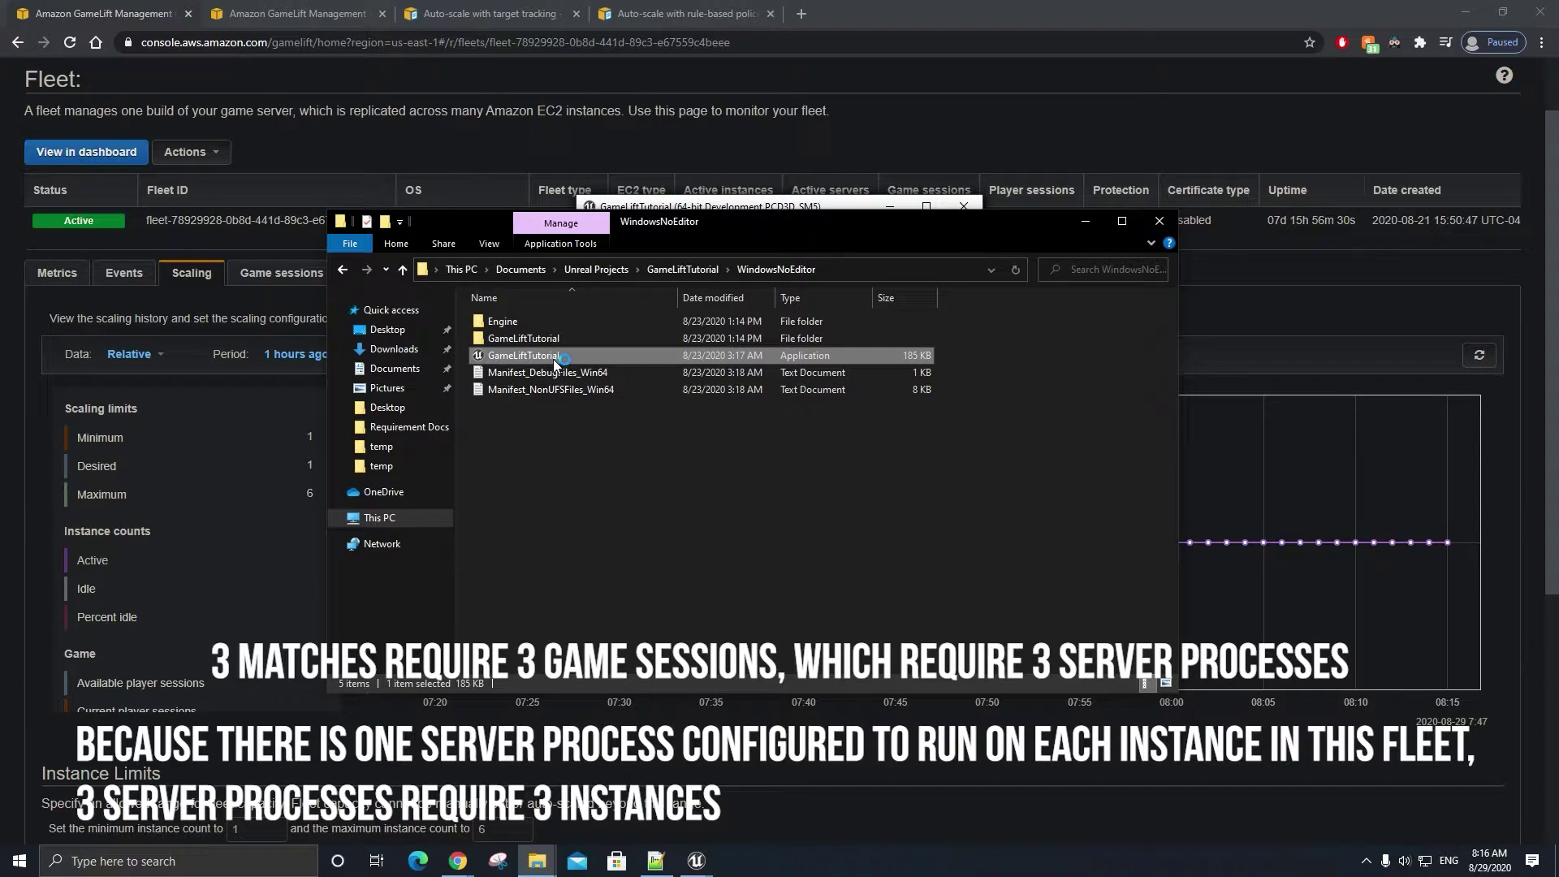
pyautogui.doubleClick(553, 359)
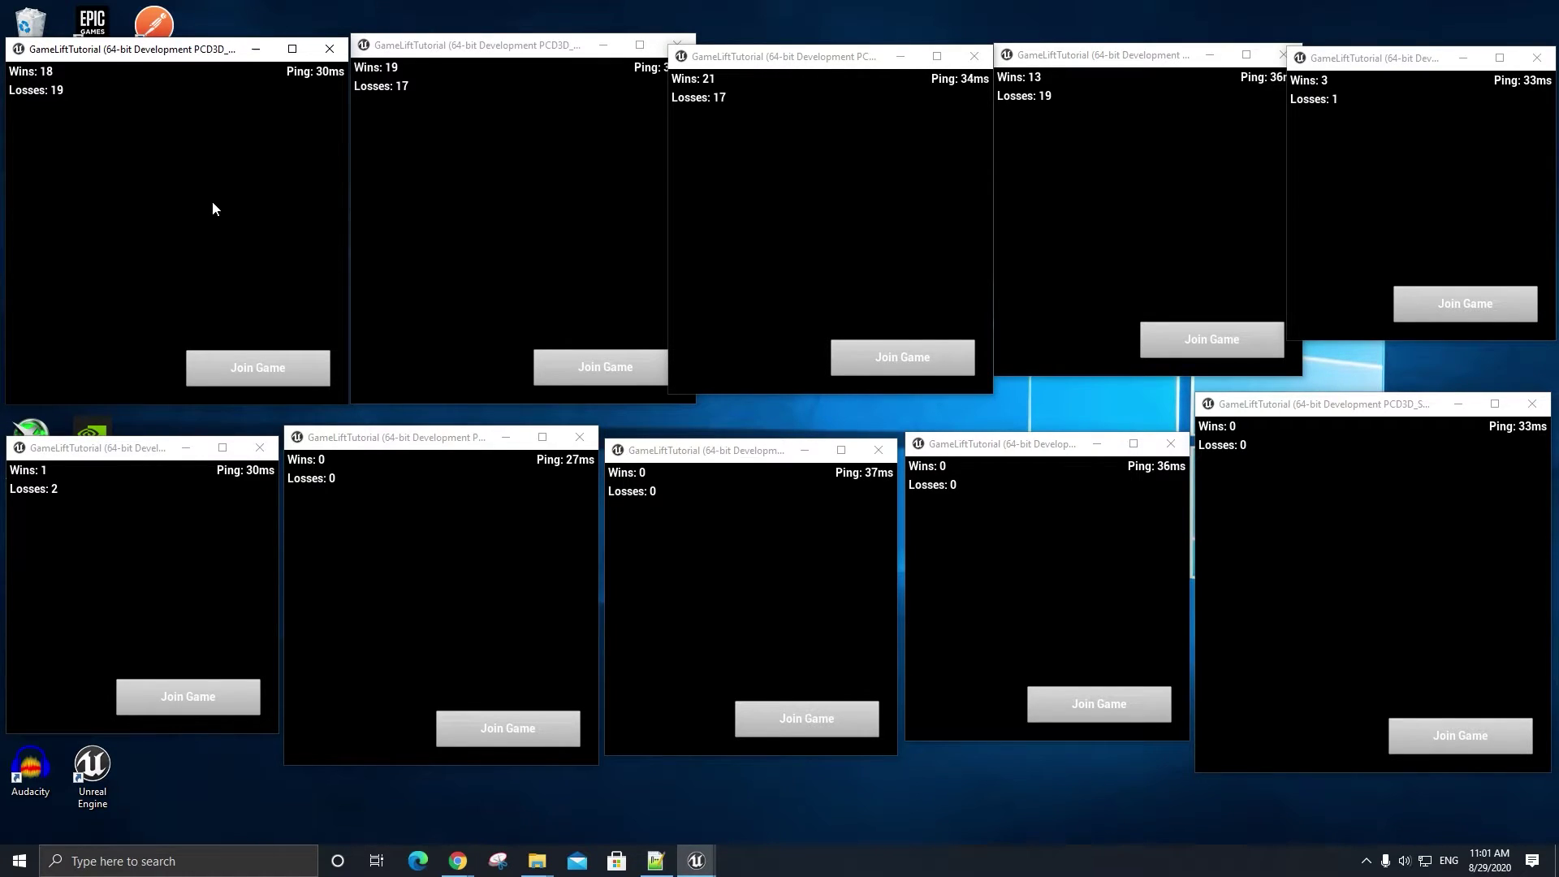
# Join a game with the first two GameLiftTutorial clients, then switch back to the GameLift Management Console in Chrome
pyautogui.click(260, 364)
pyautogui.click(588, 375)
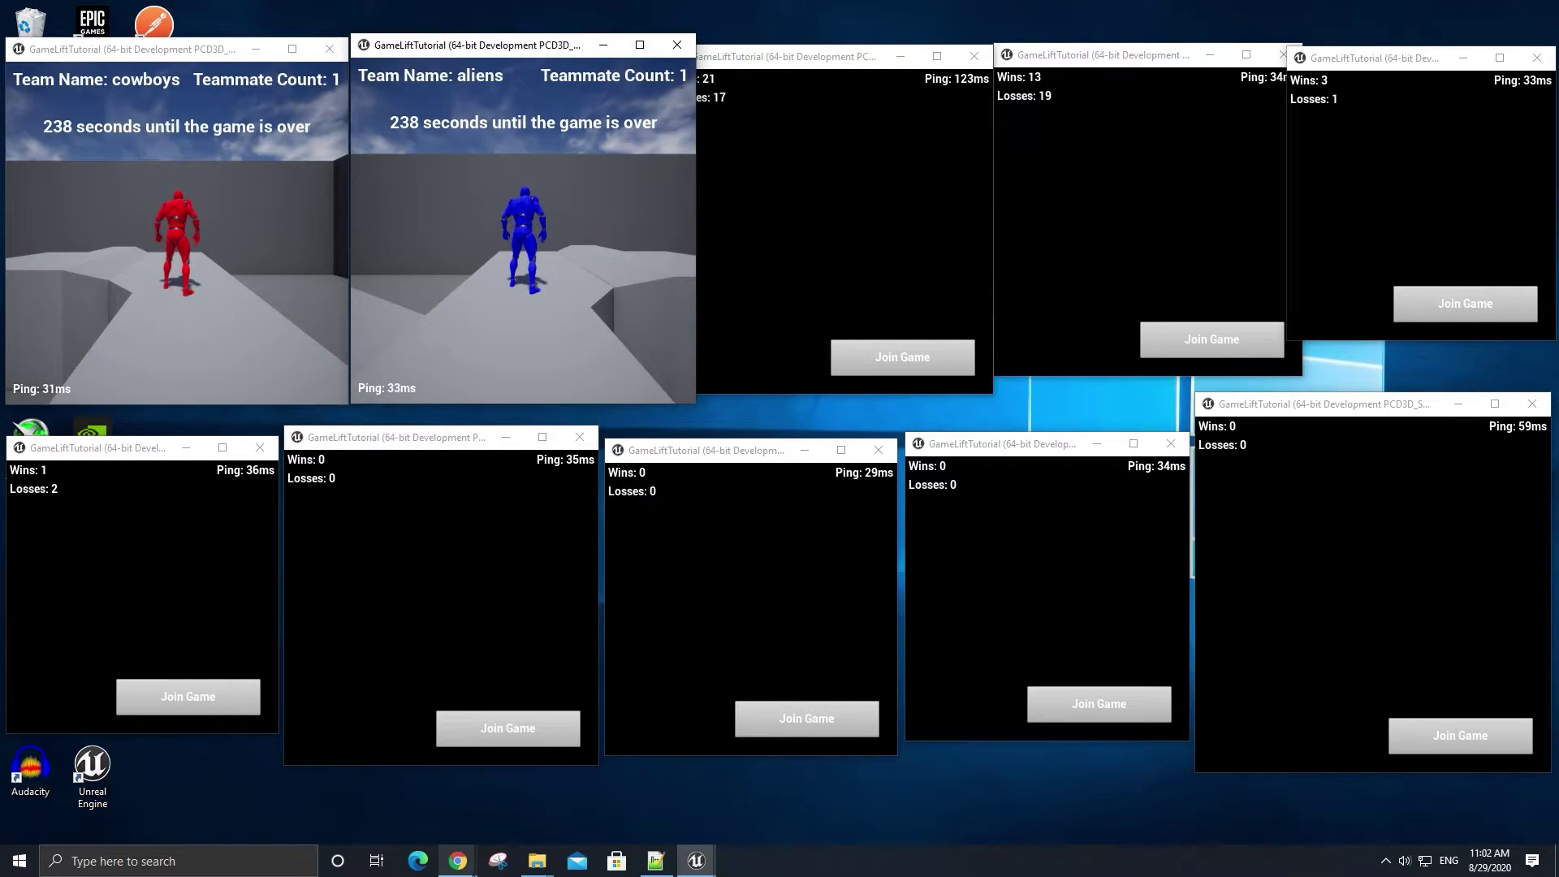
pyautogui.moveTo(458, 861)
pyautogui.click(535, 781)
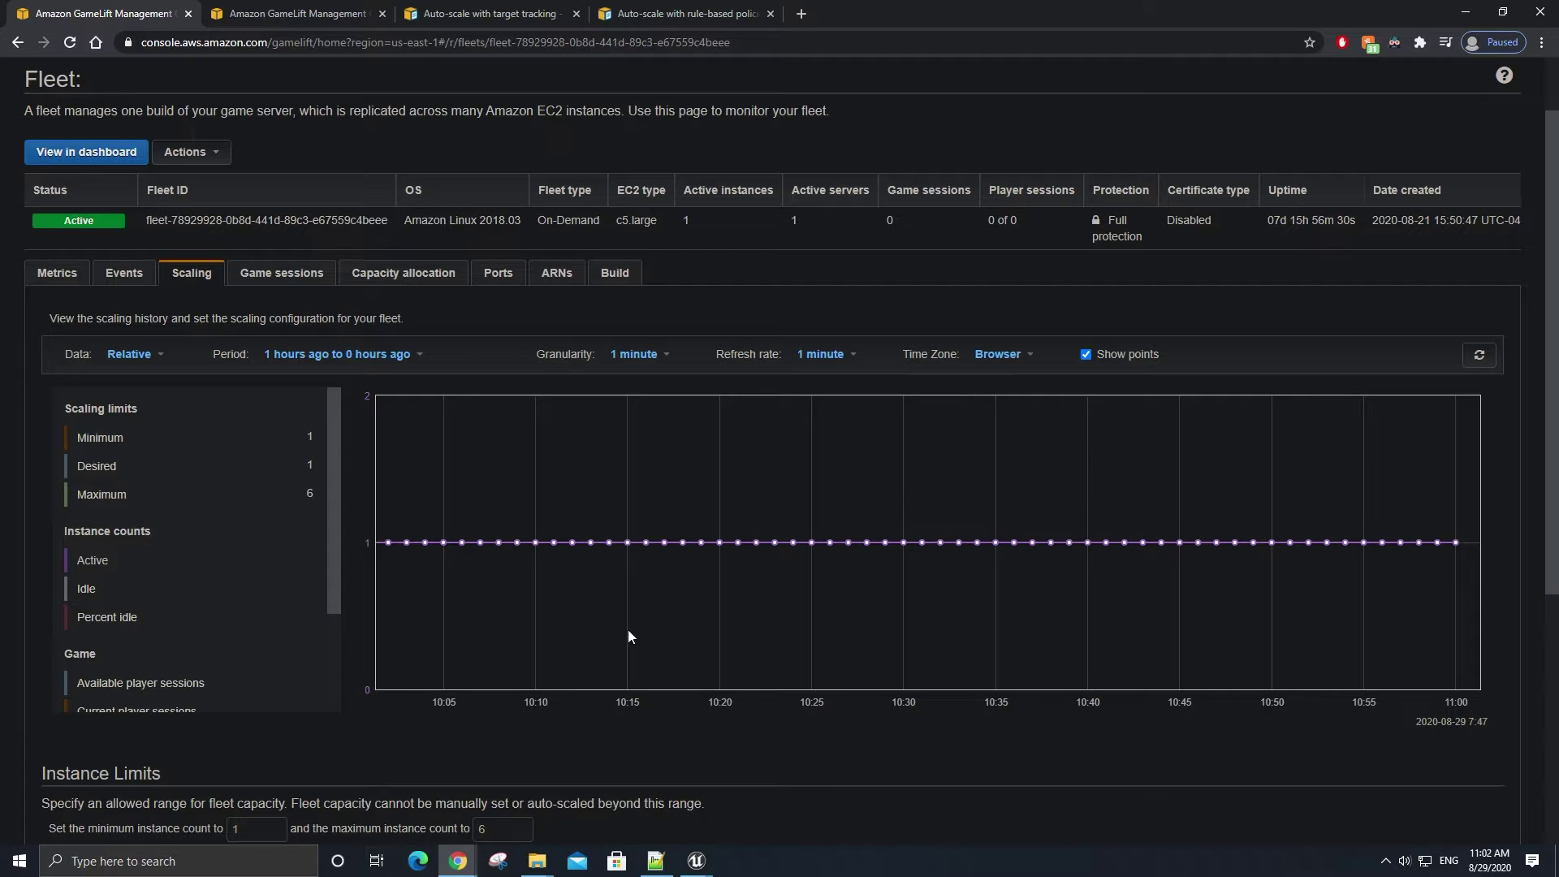
# Compare the available game session graph on the second fleet page with the active instance graph on the first
pyautogui.click(292, 13)
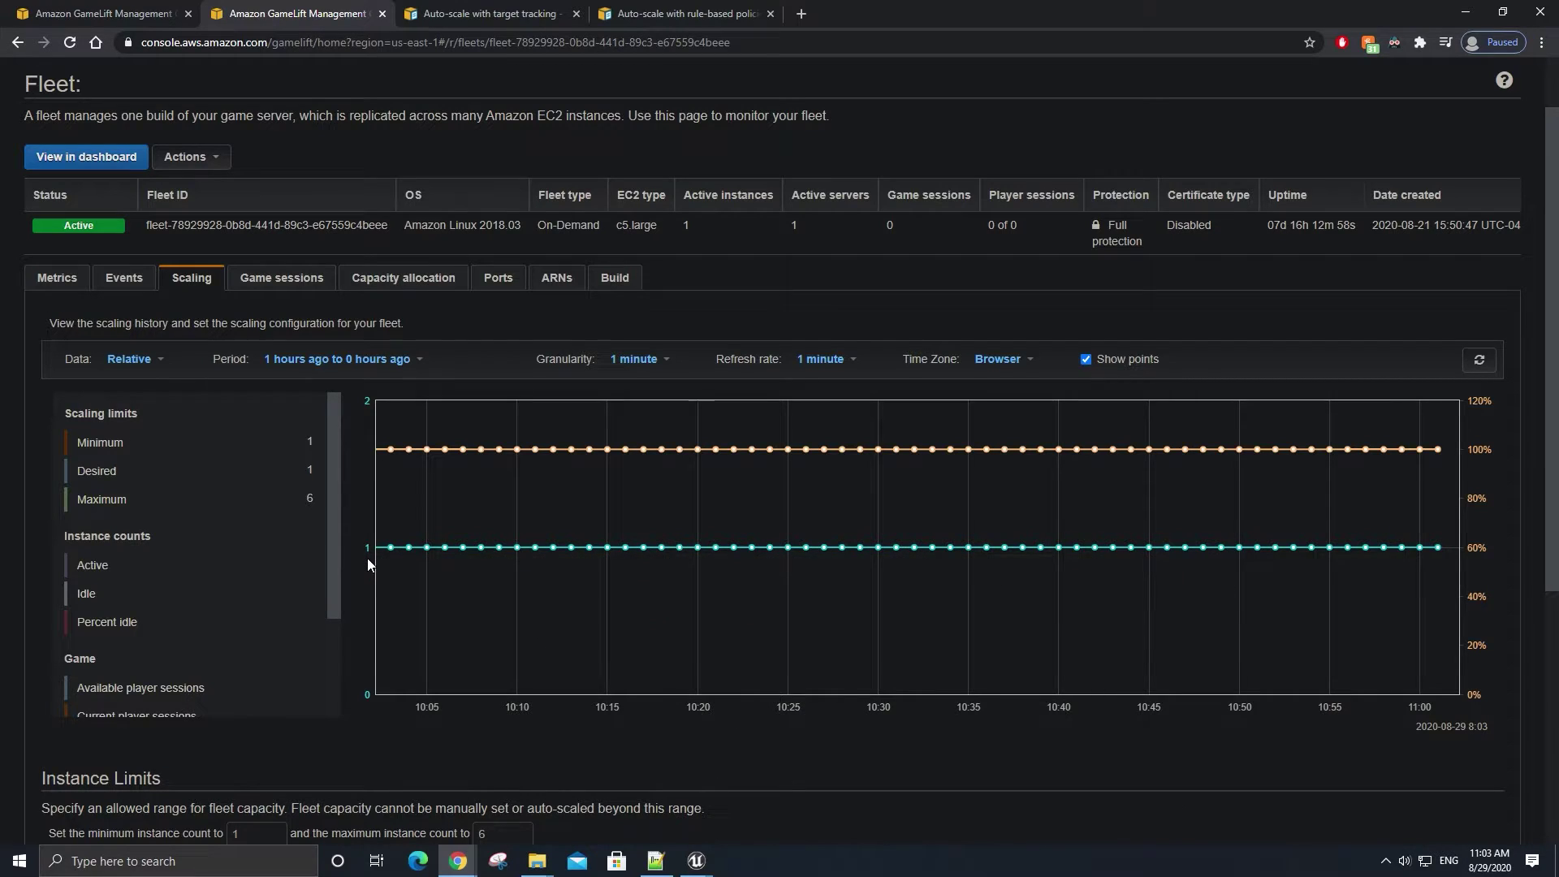
pyautogui.click(135, 11)
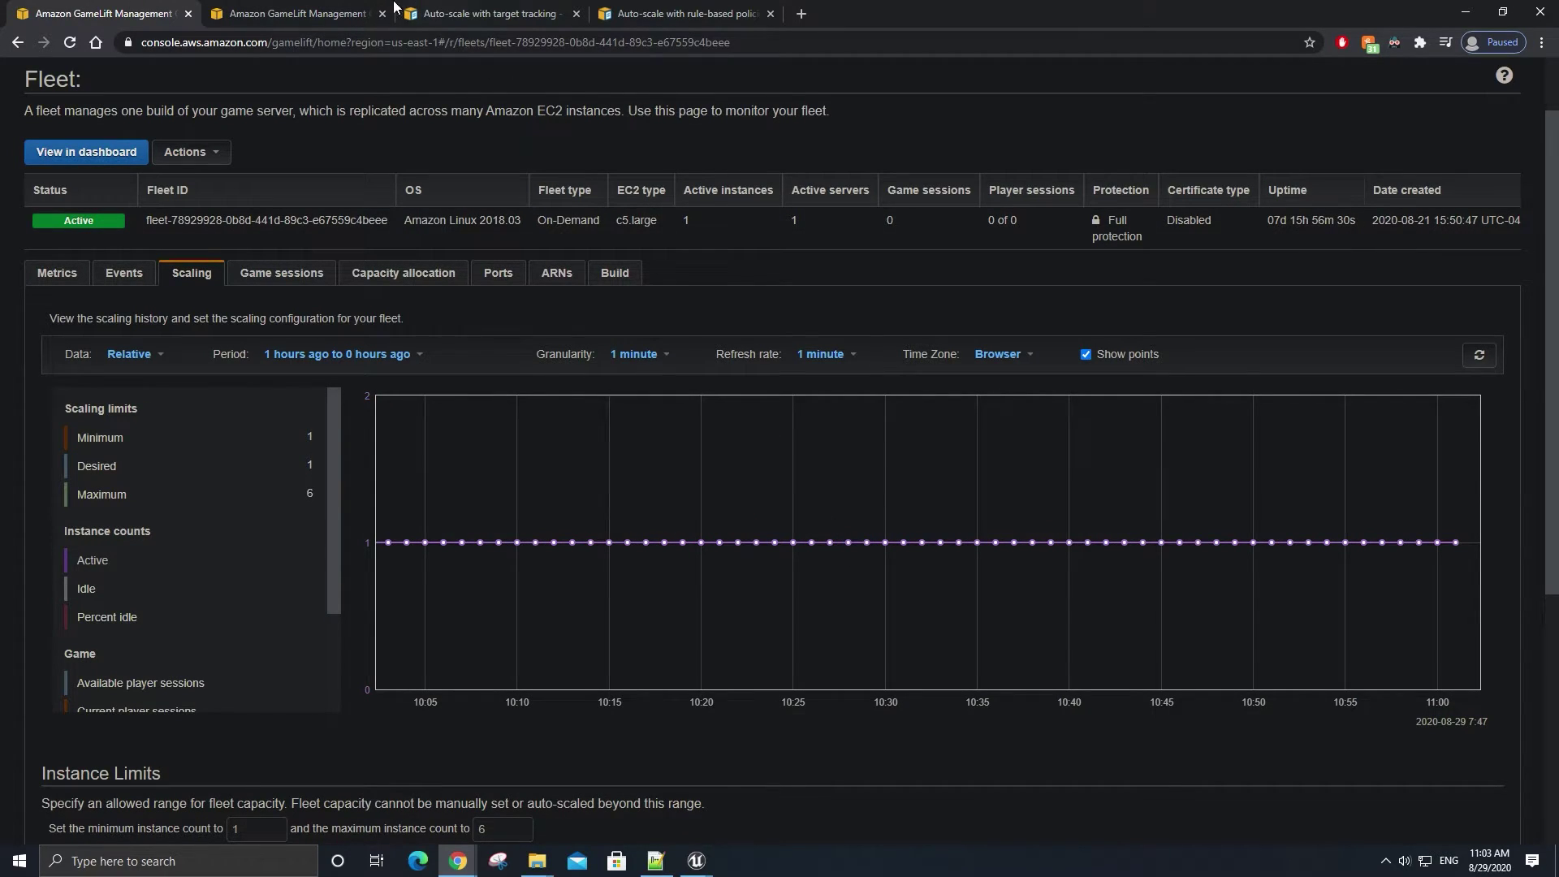
pyautogui.click(297, 13)
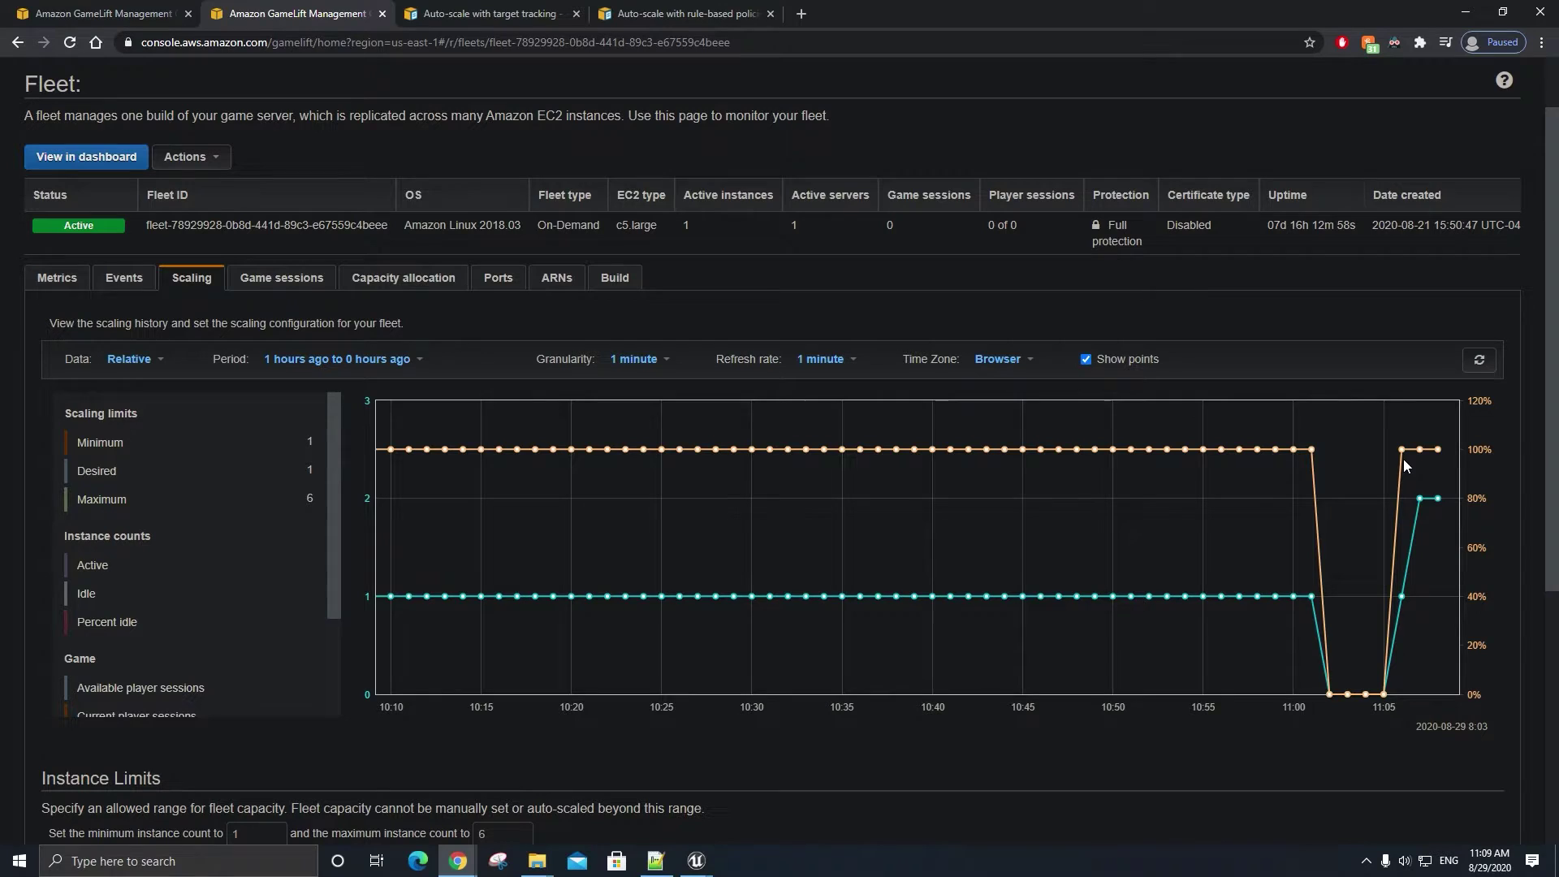
pyautogui.click(65, 13)
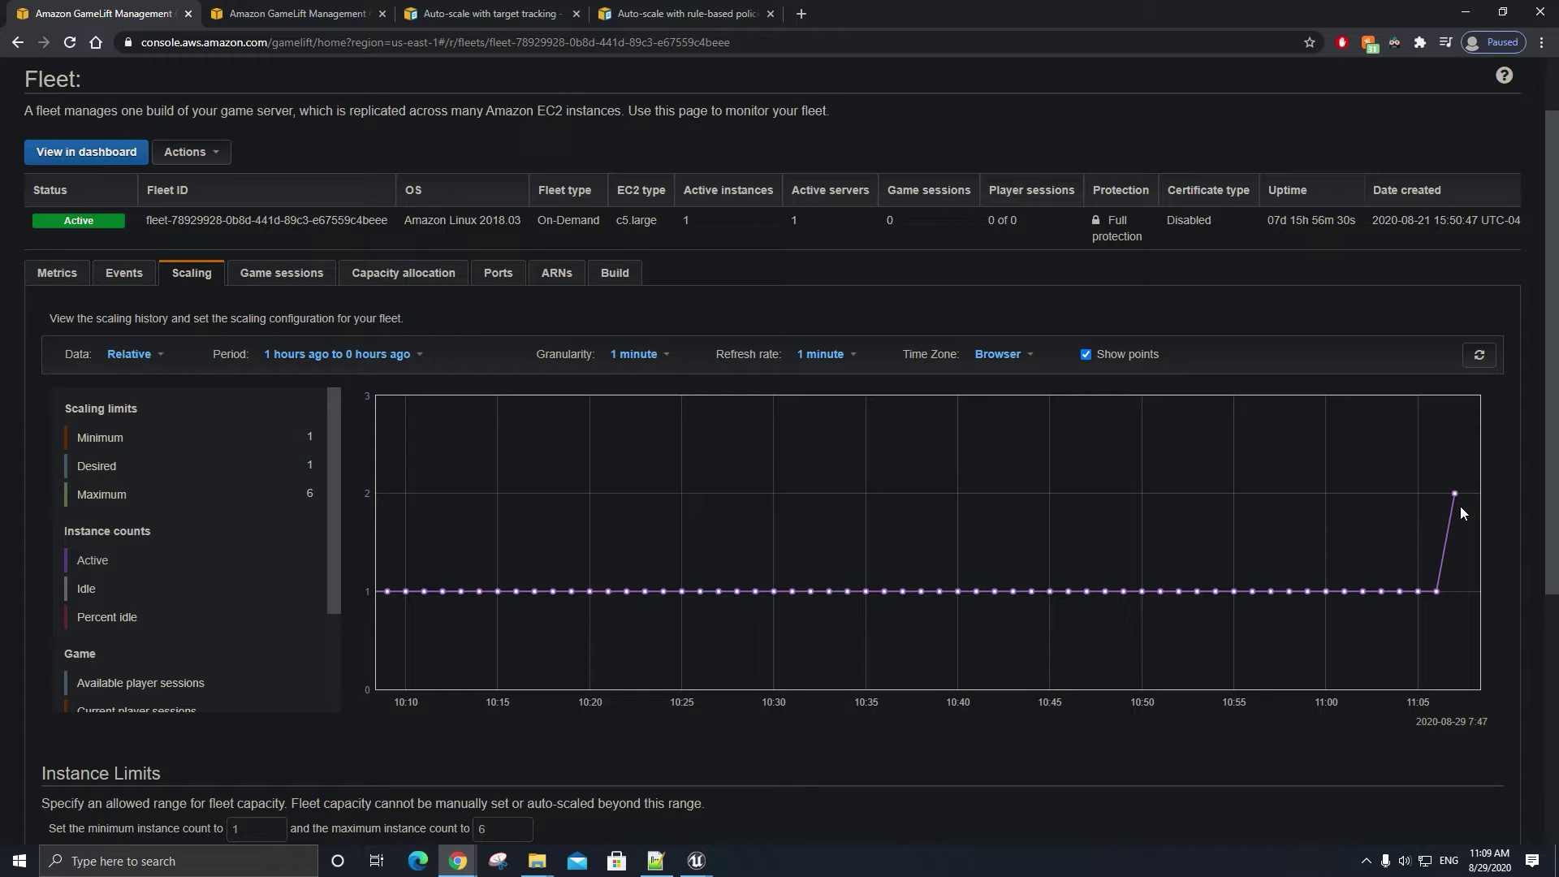
# Return to the GameLiftTutorial clients and join games with the first four, two clients at a time
pyautogui.click(1466, 11)
pyautogui.click(319, 328)
pyautogui.click(297, 361)
pyautogui.click(627, 363)
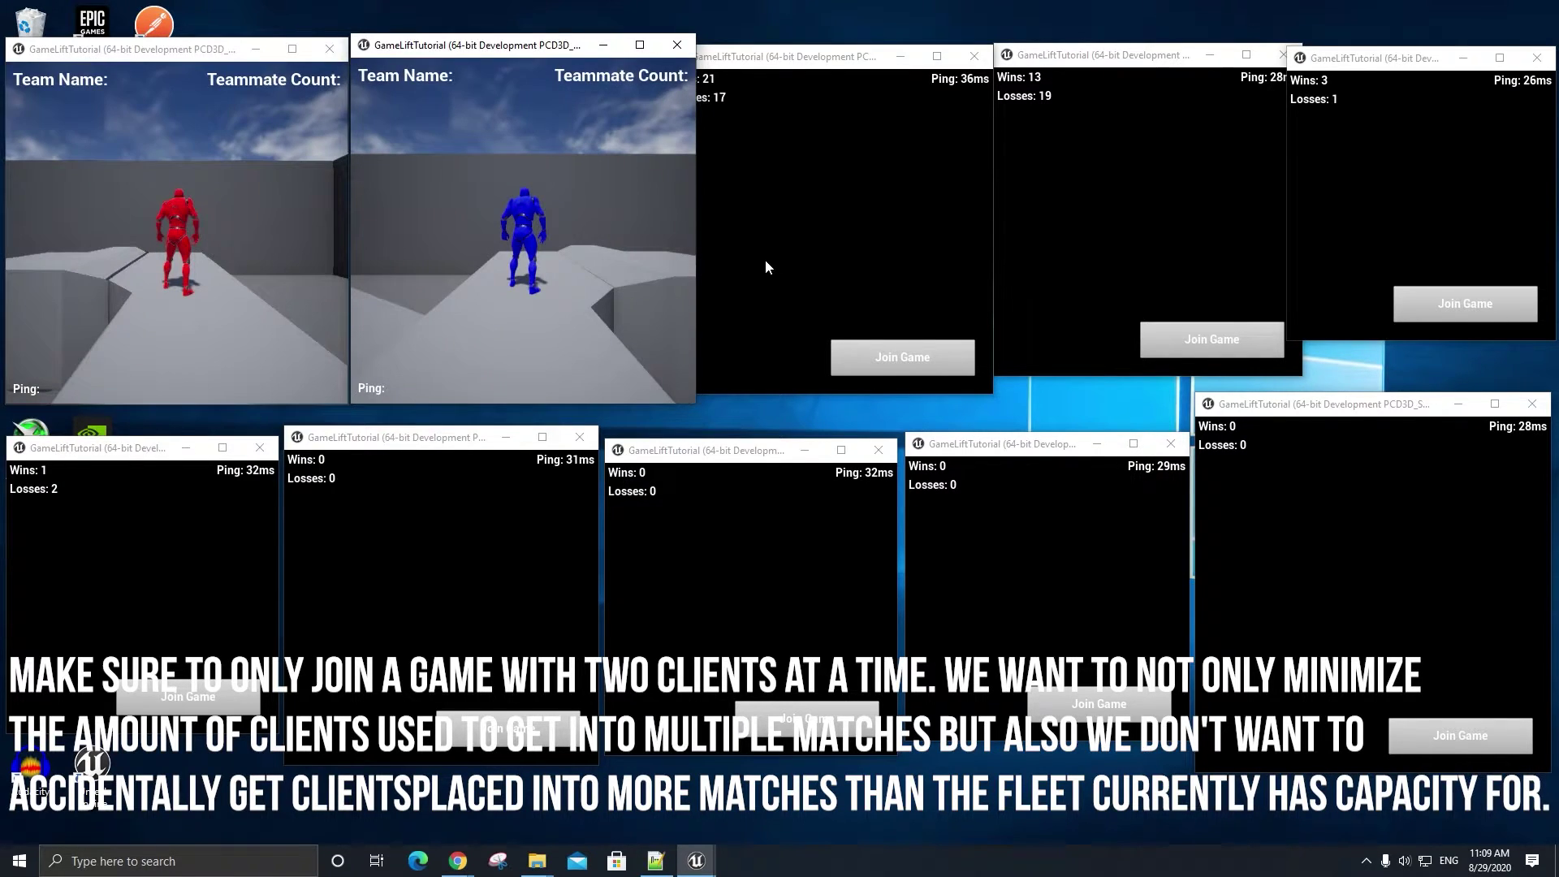
pyautogui.click(792, 270)
pyautogui.click(915, 350)
pyautogui.click(1176, 333)
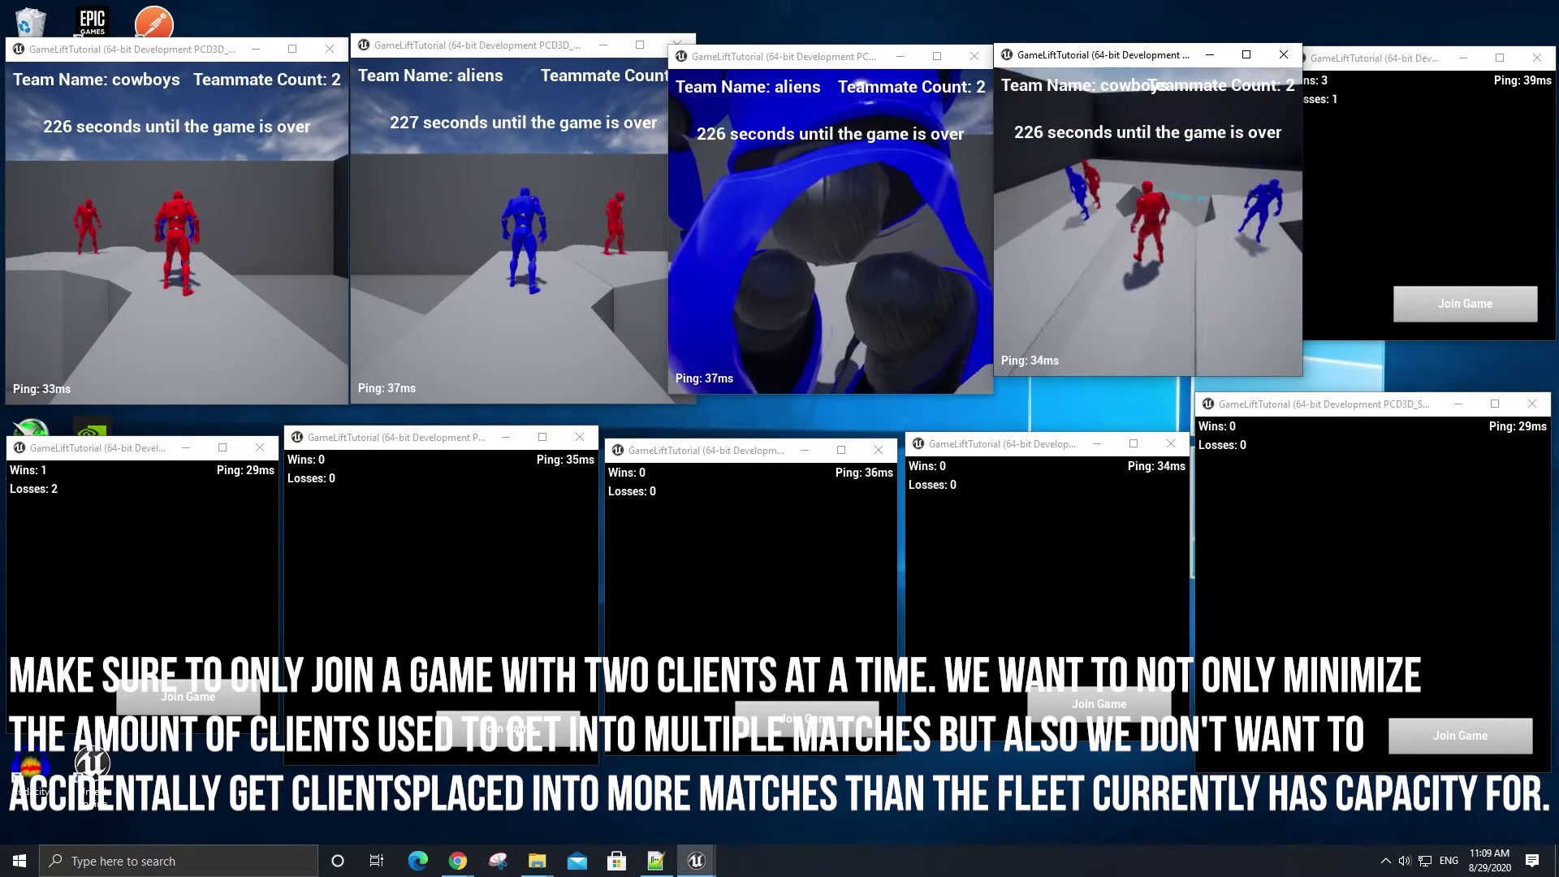
# Leave the fourth client's window and join a game with the fifth and sixth GameLiftTutorial clients
pyautogui.hotkey('alt', 'Tab')
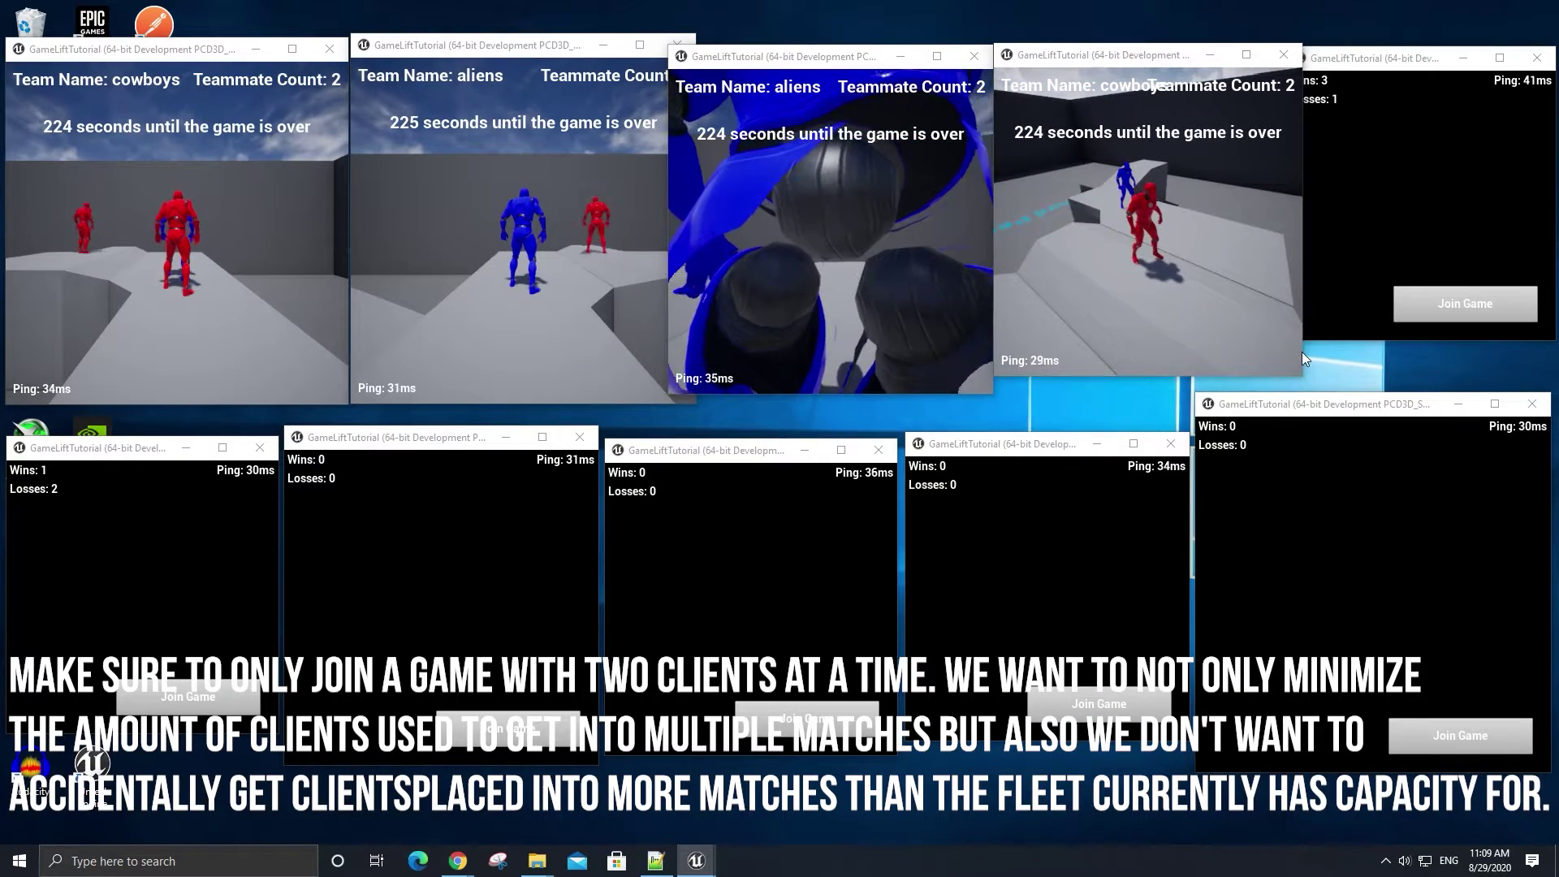
pyautogui.hotkey('alt', 'Tab')
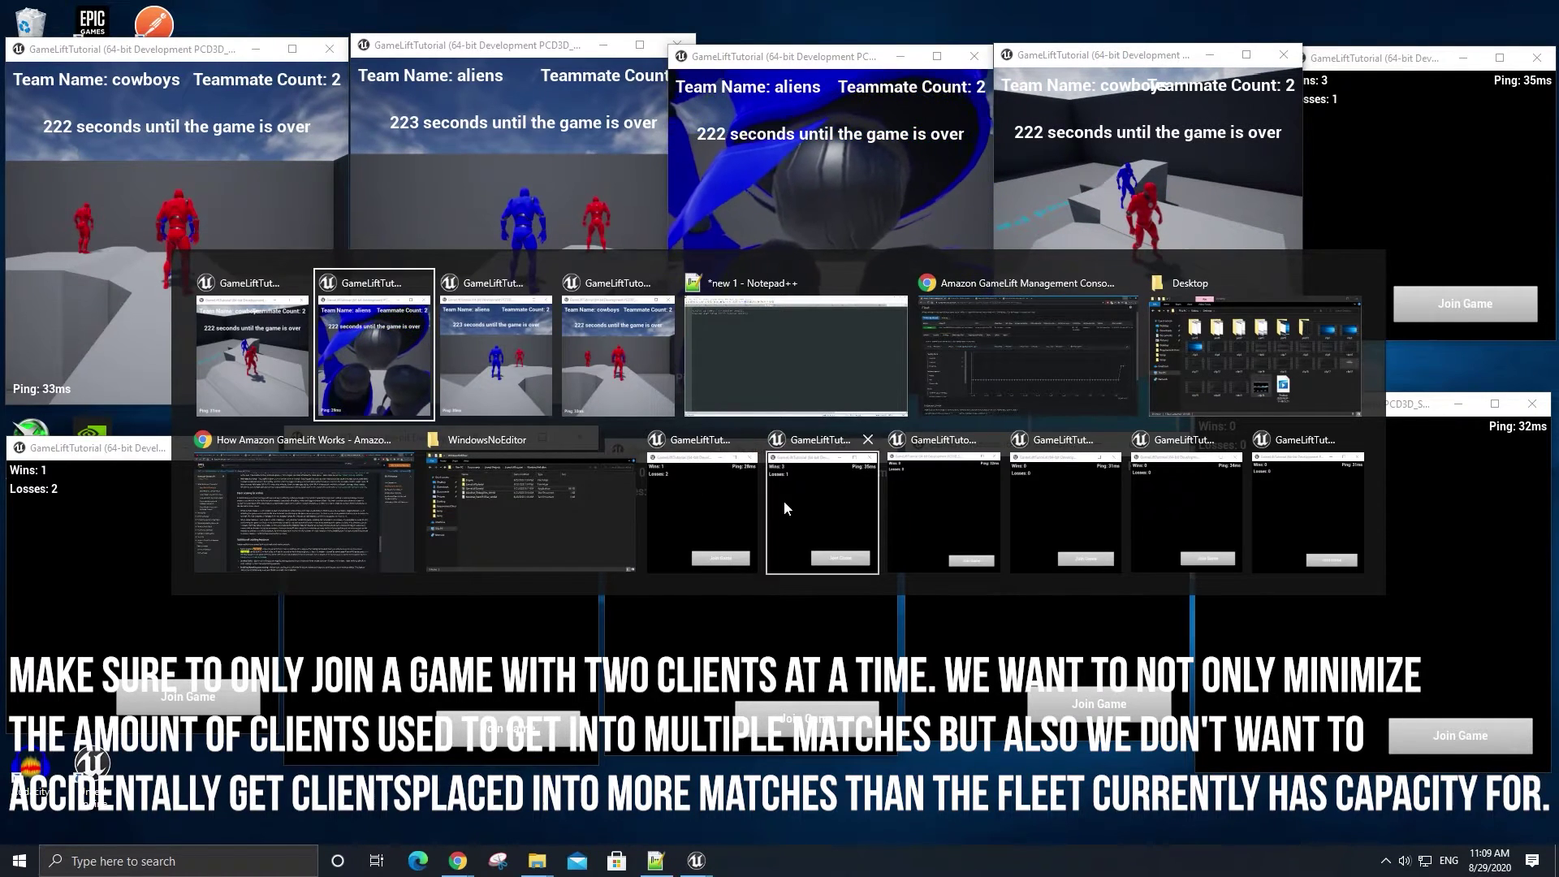
pyautogui.click(815, 504)
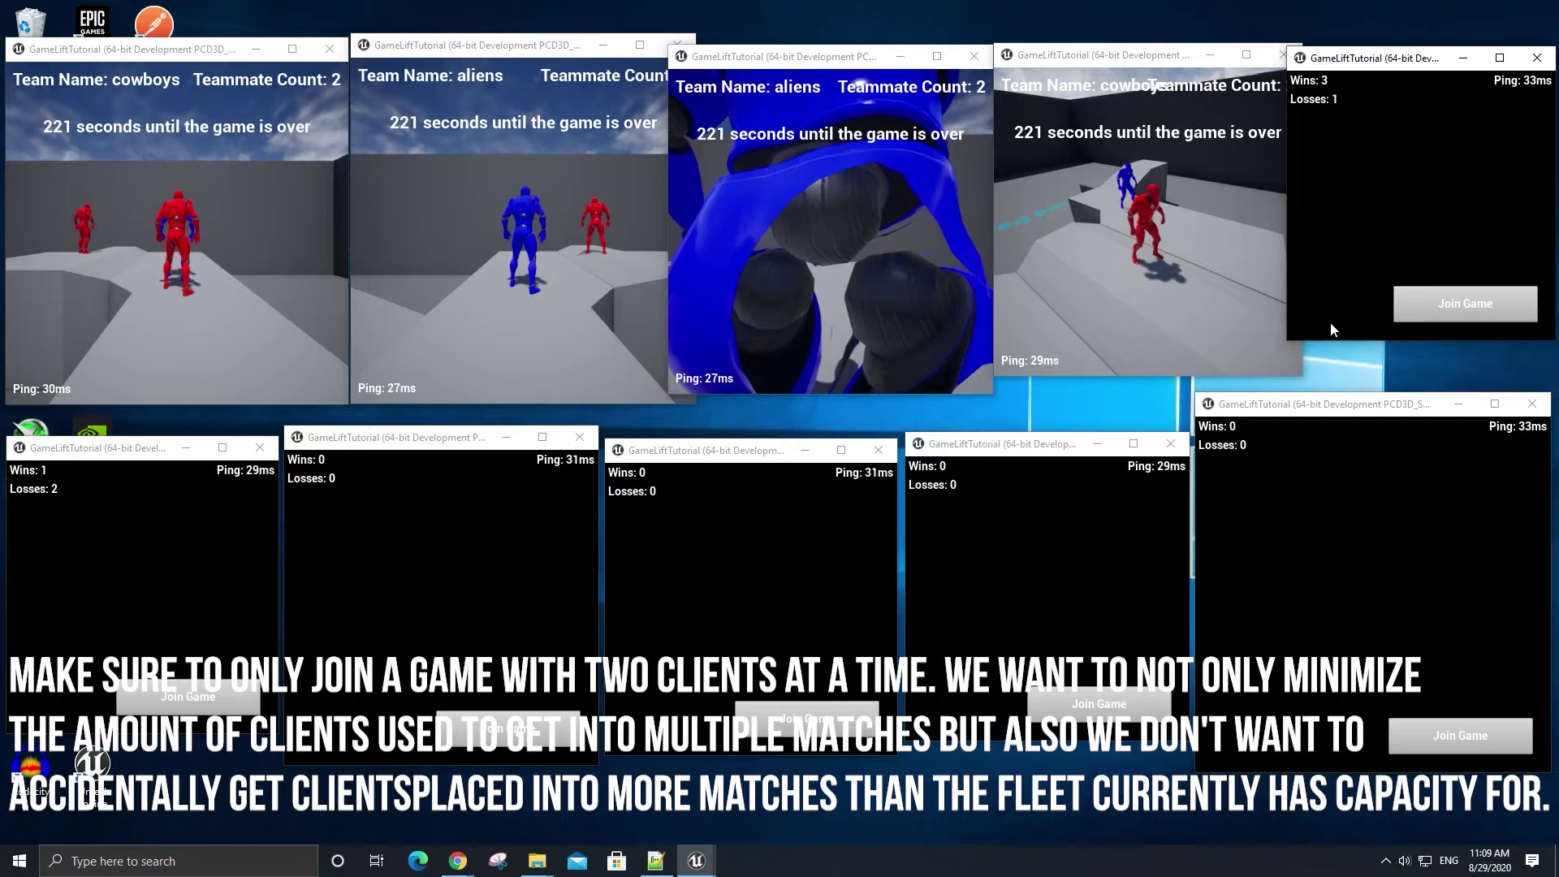
pyautogui.click(1432, 301)
pyautogui.click(188, 696)
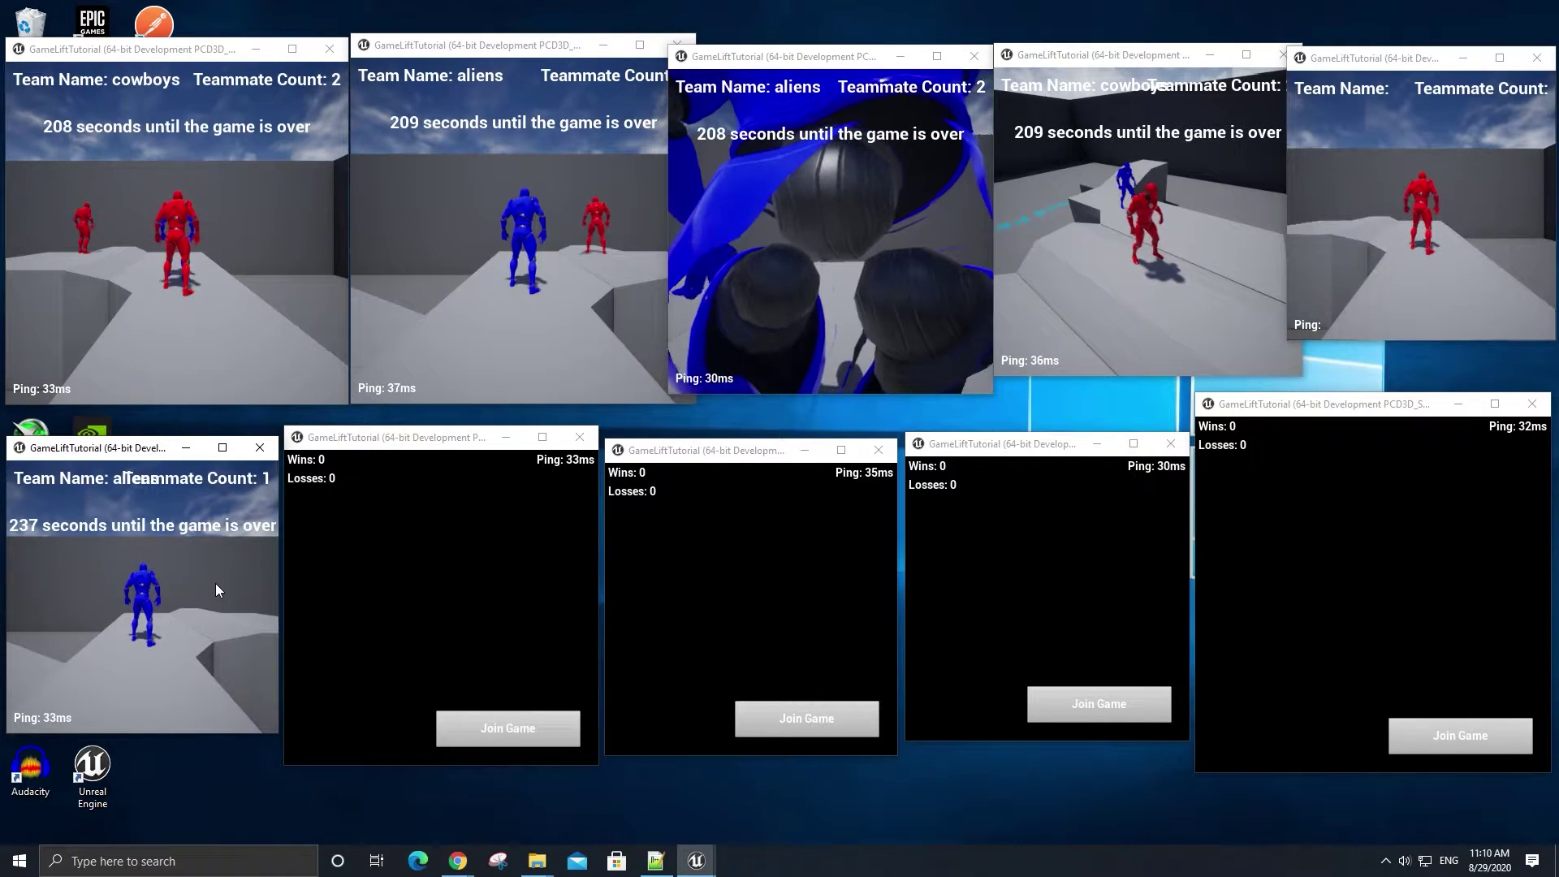
# Switch to the GameLift console and examine how active instances and available game sessions react to the joined matches
pyautogui.moveTo(461, 868)
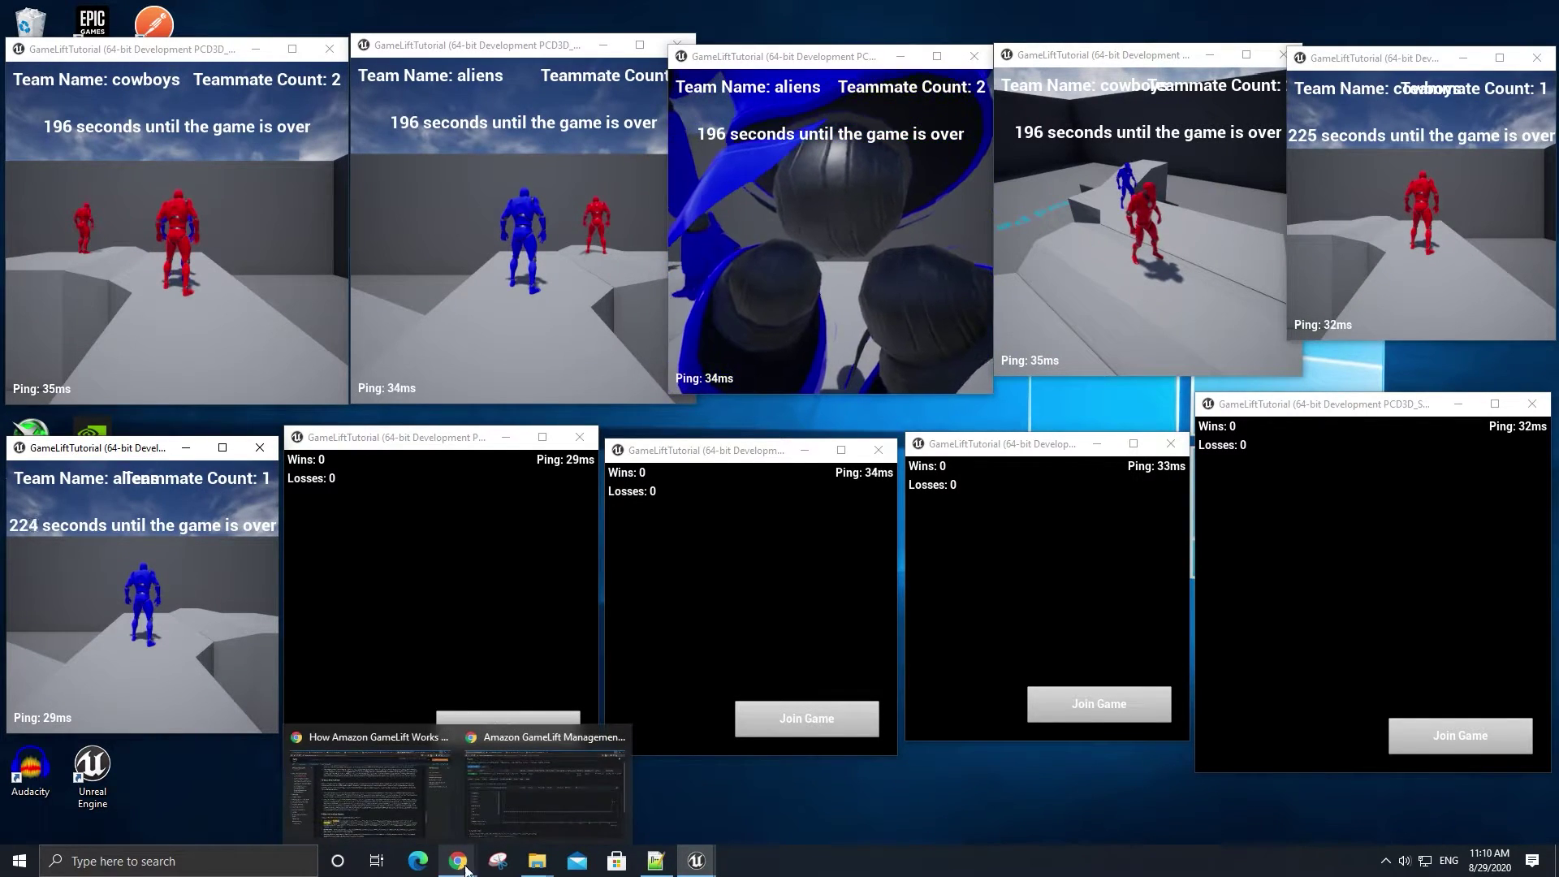
pyautogui.click(524, 804)
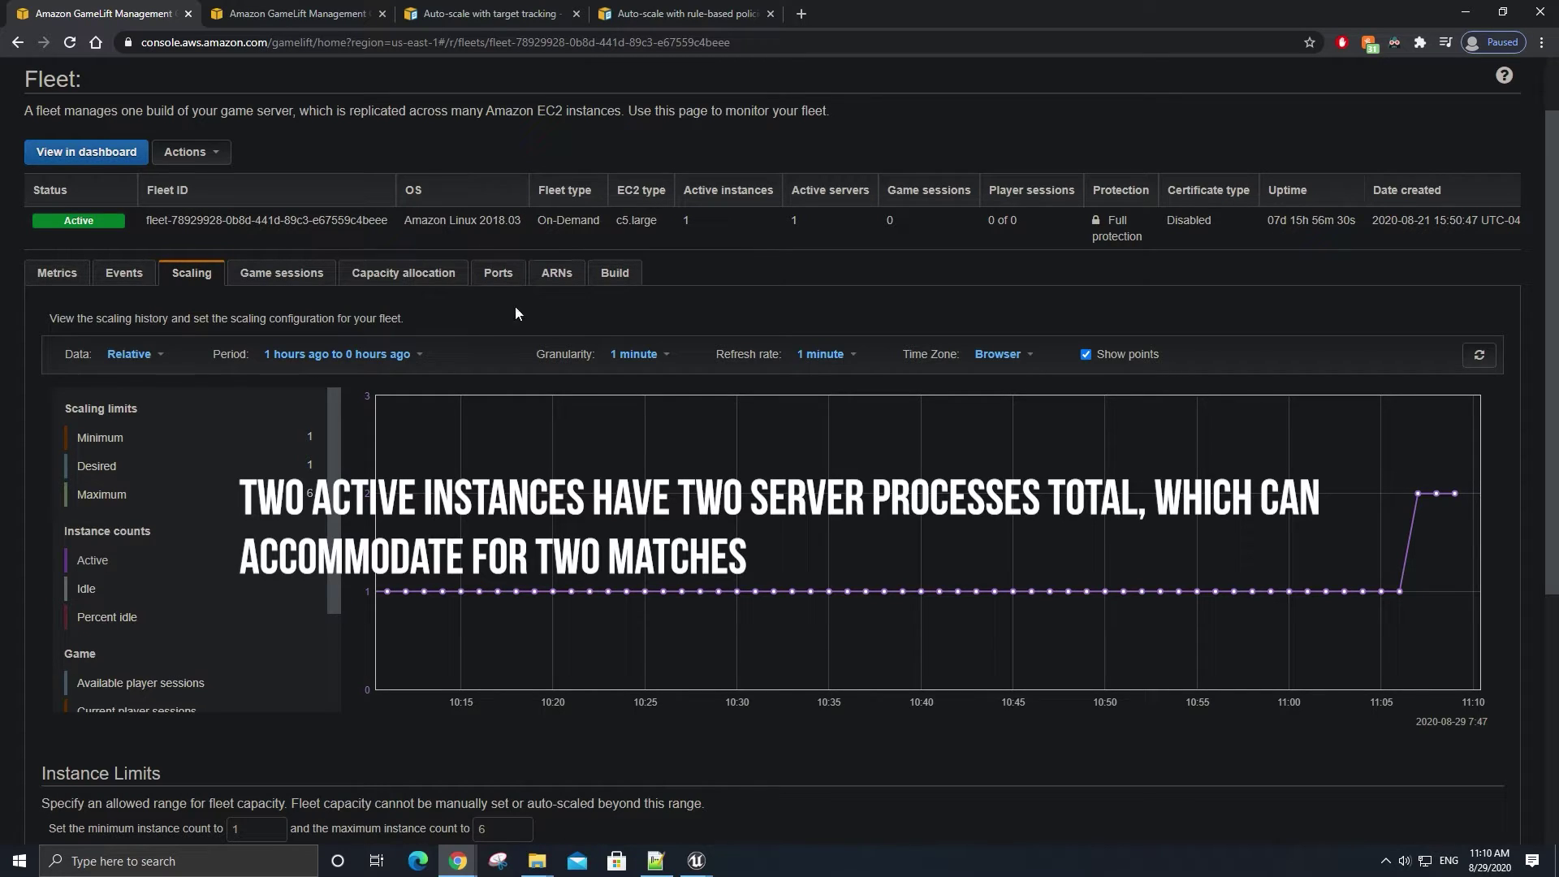
pyautogui.click(306, 11)
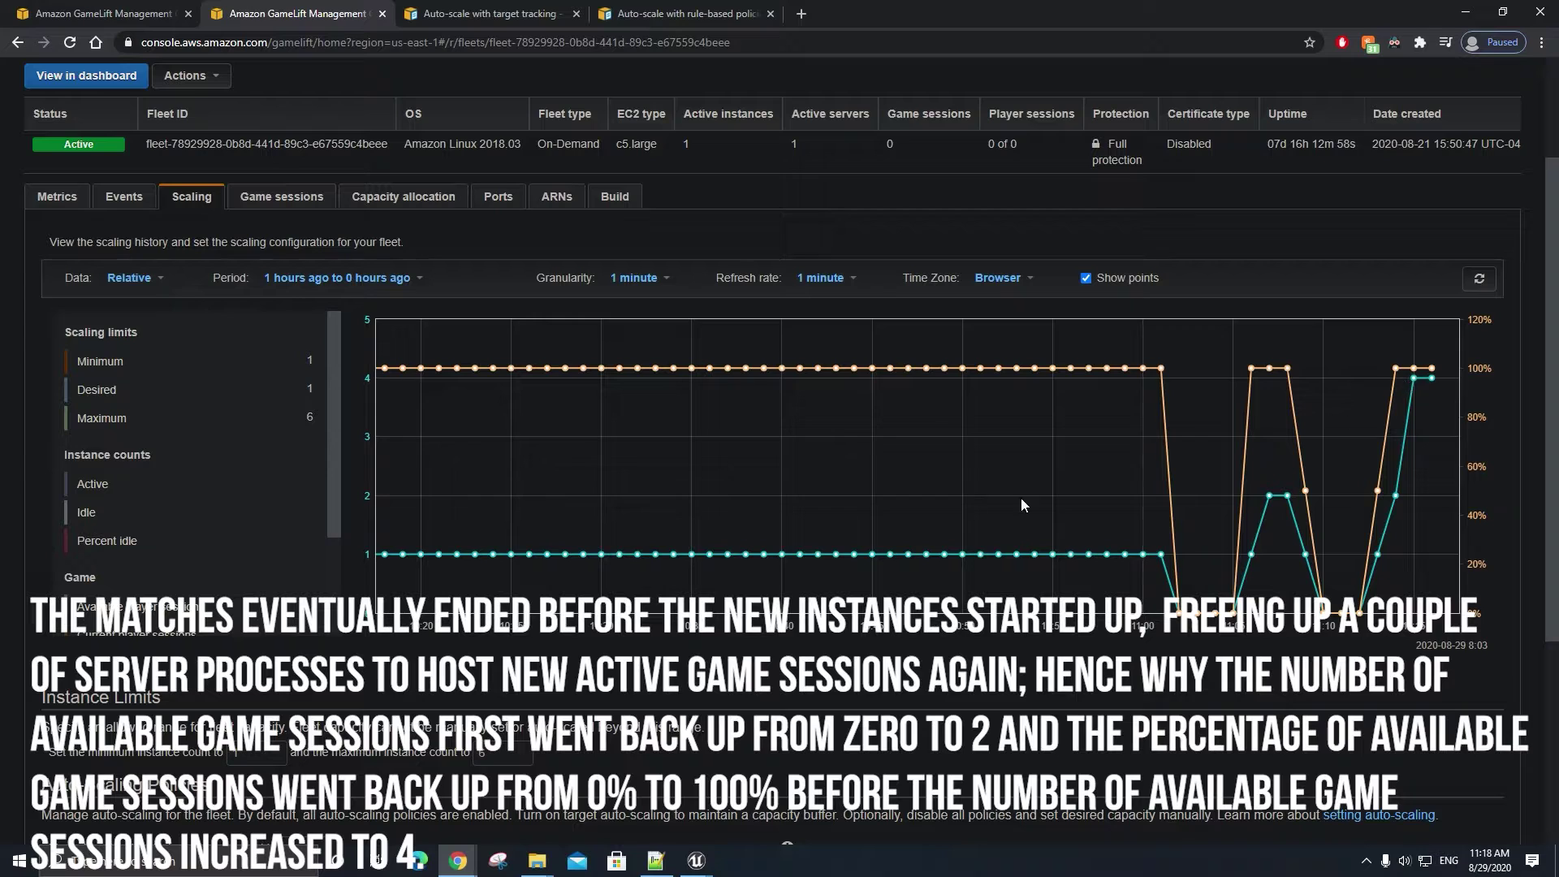
pyautogui.click(138, 13)
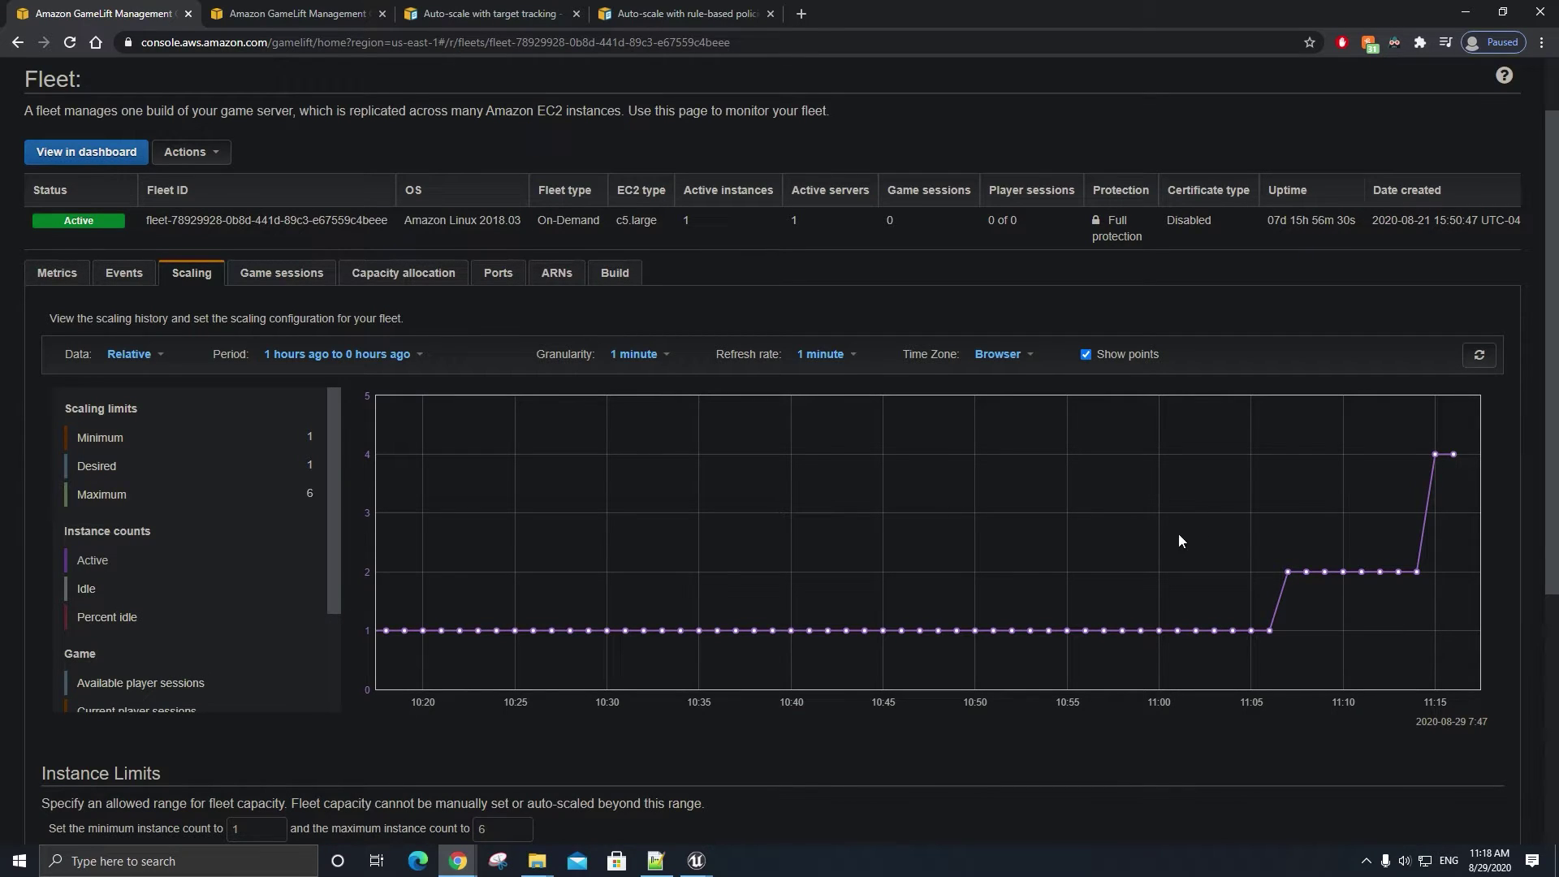
# Go back to the GameLiftTutorial clients and join games with the first six, two clients at a time
pyautogui.click(1462, 9)
pyautogui.click(915, 279)
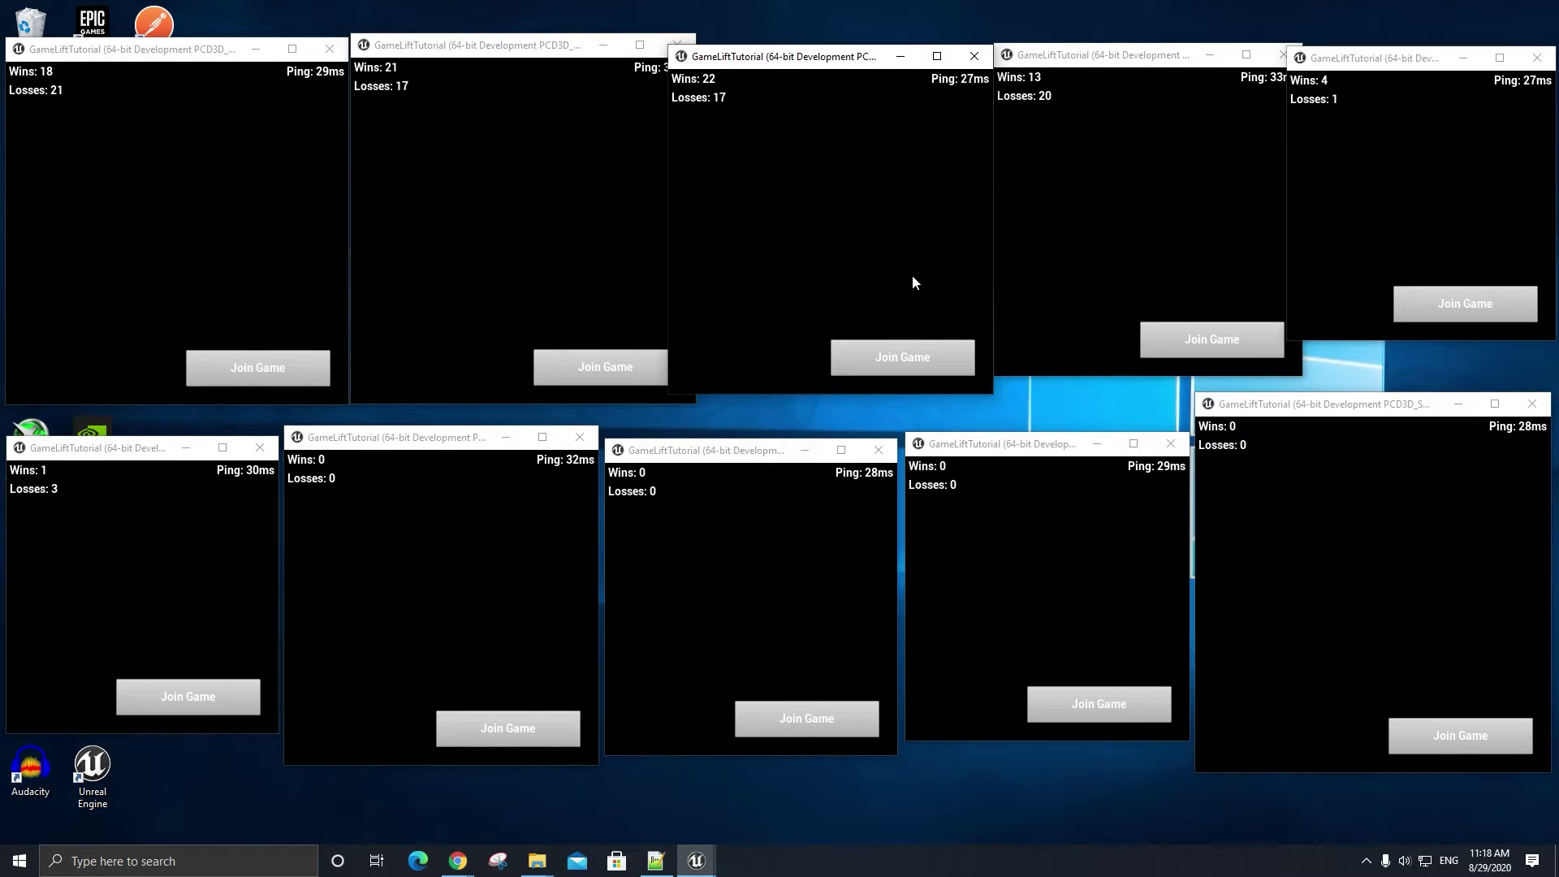
pyautogui.click(257, 314)
pyautogui.click(276, 367)
pyautogui.click(641, 367)
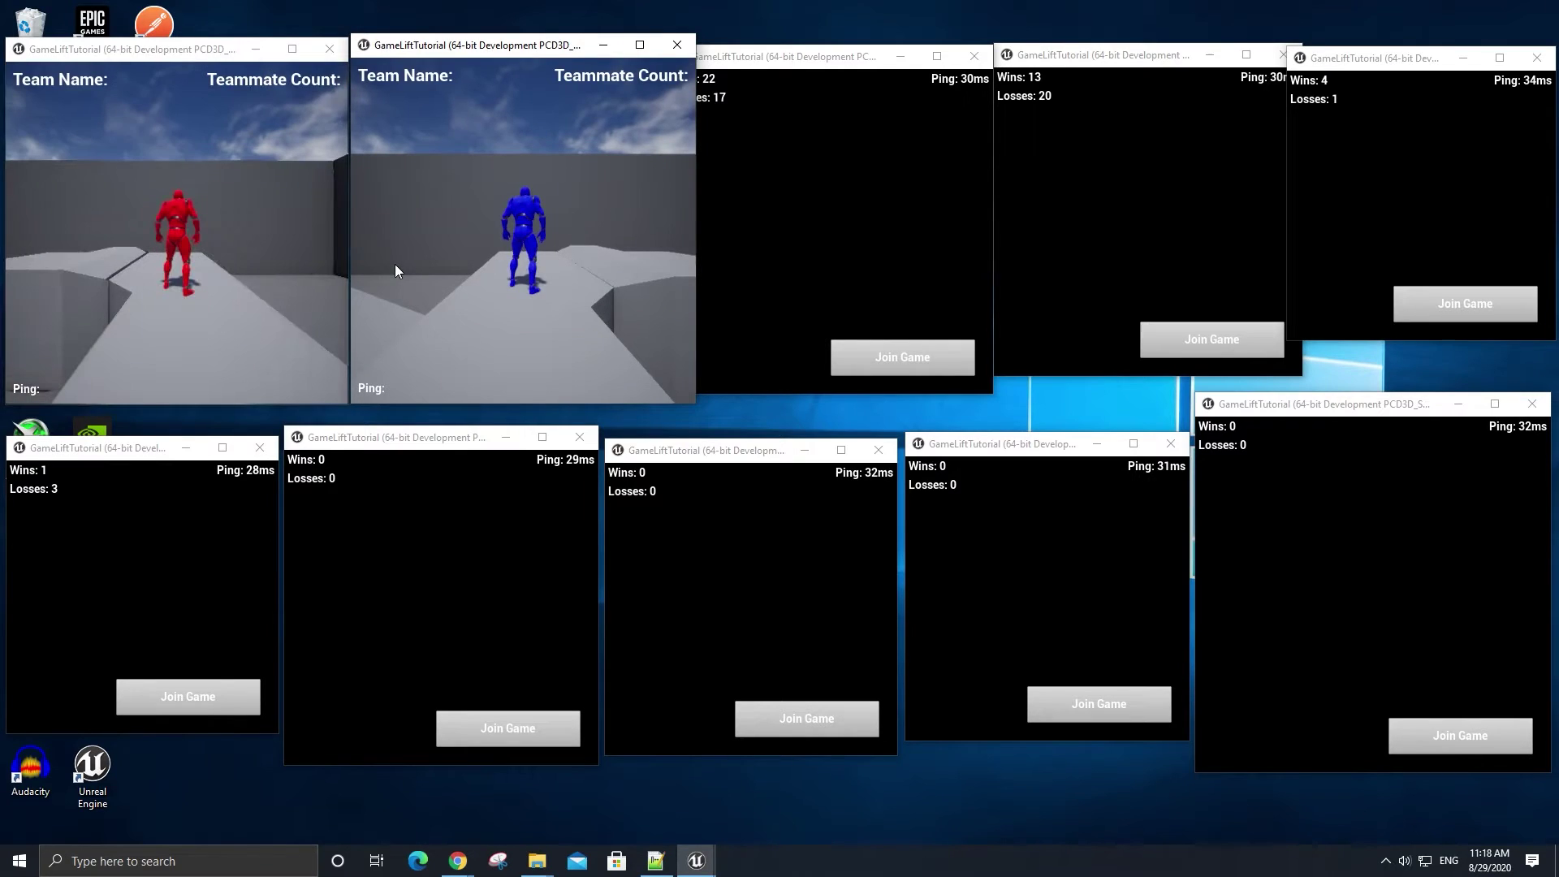
pyautogui.click(902, 358)
pyautogui.click(1241, 336)
pyautogui.click(1241, 336)
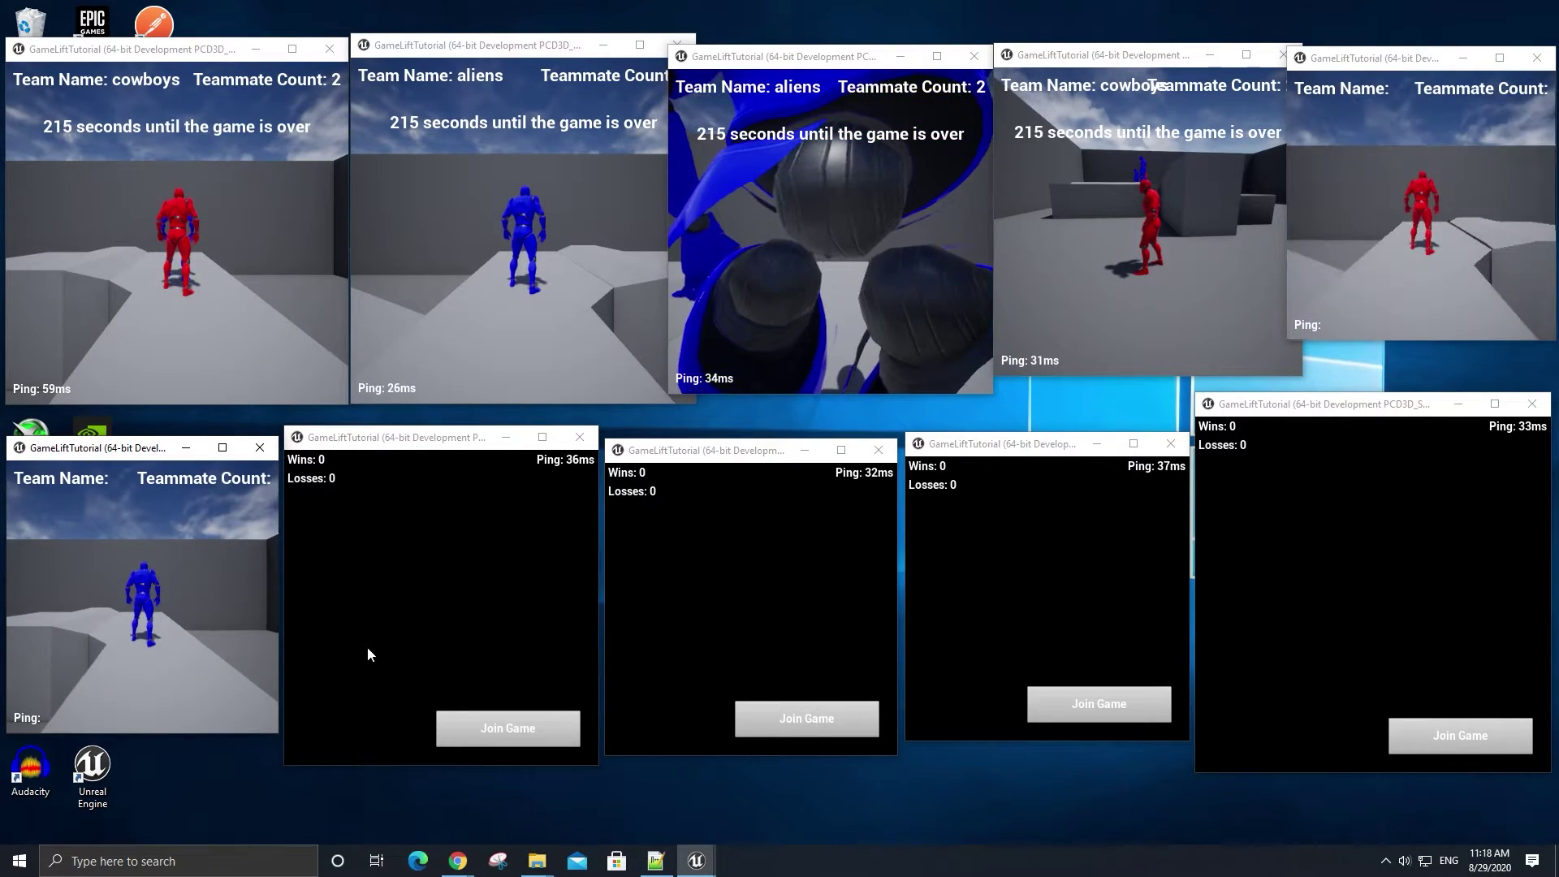
# Join a game with the seventh and eighth clients, walk the eighth client's character forward and leave its window
pyautogui.click(513, 719)
pyautogui.click(816, 720)
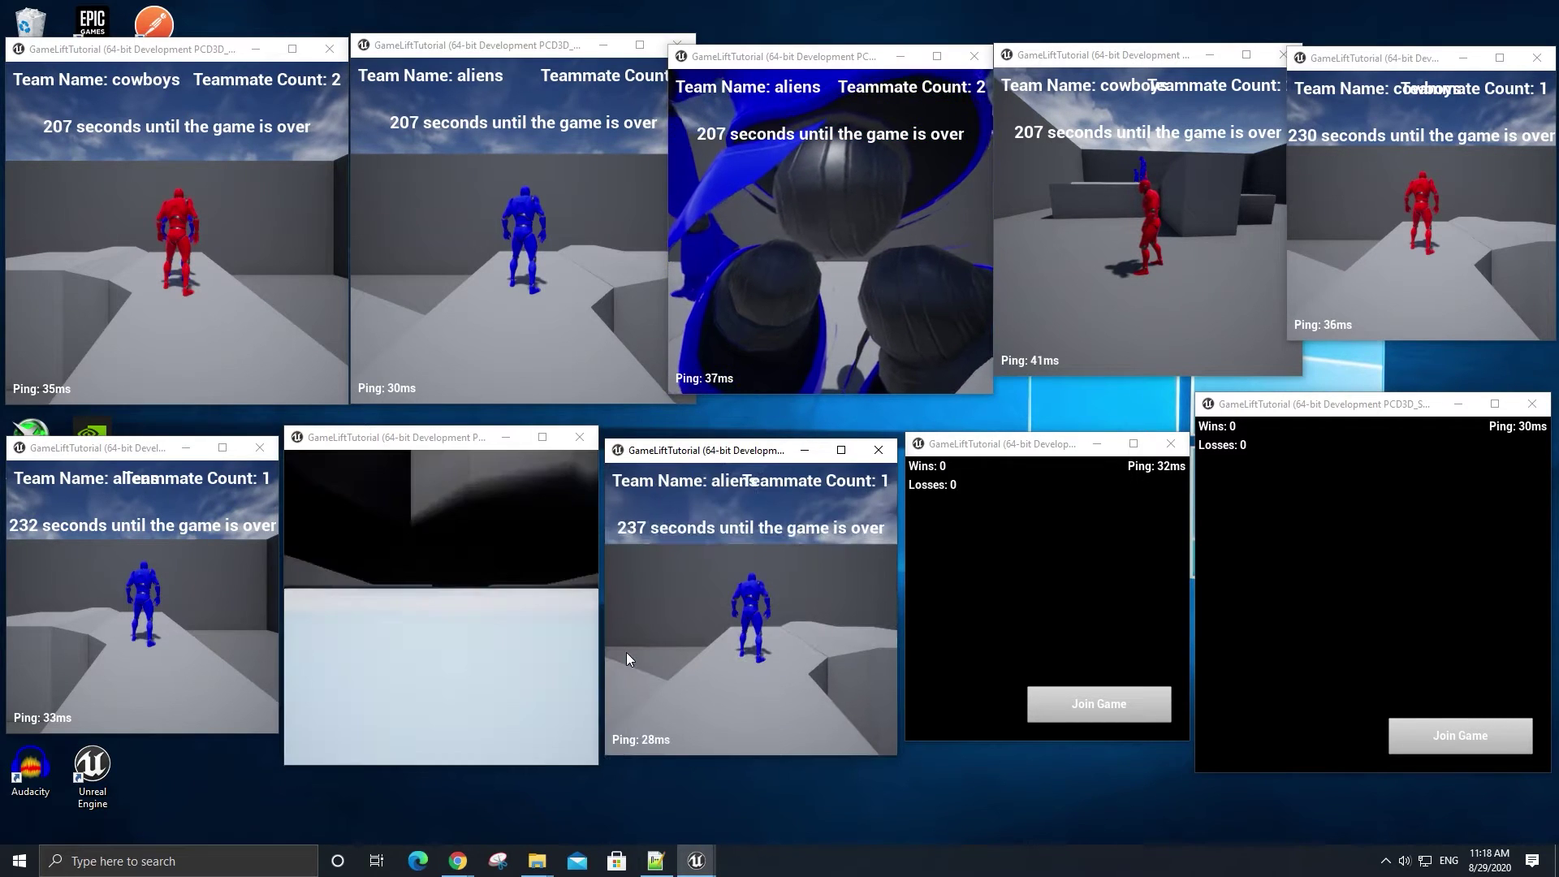
pyautogui.click(668, 614)
pyautogui.press('w')
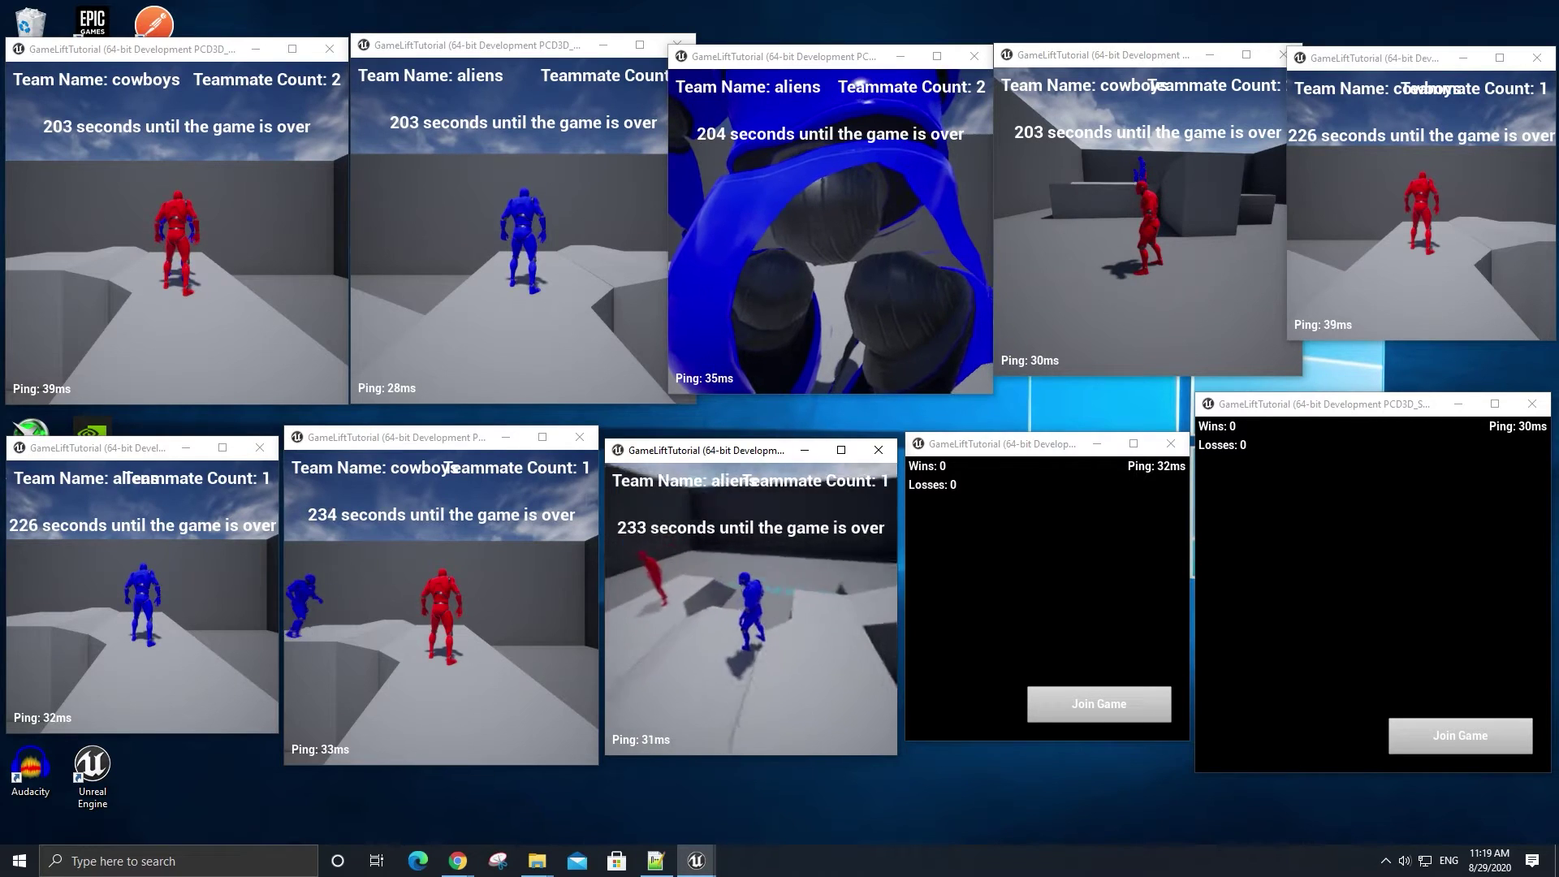
pyautogui.press('w')
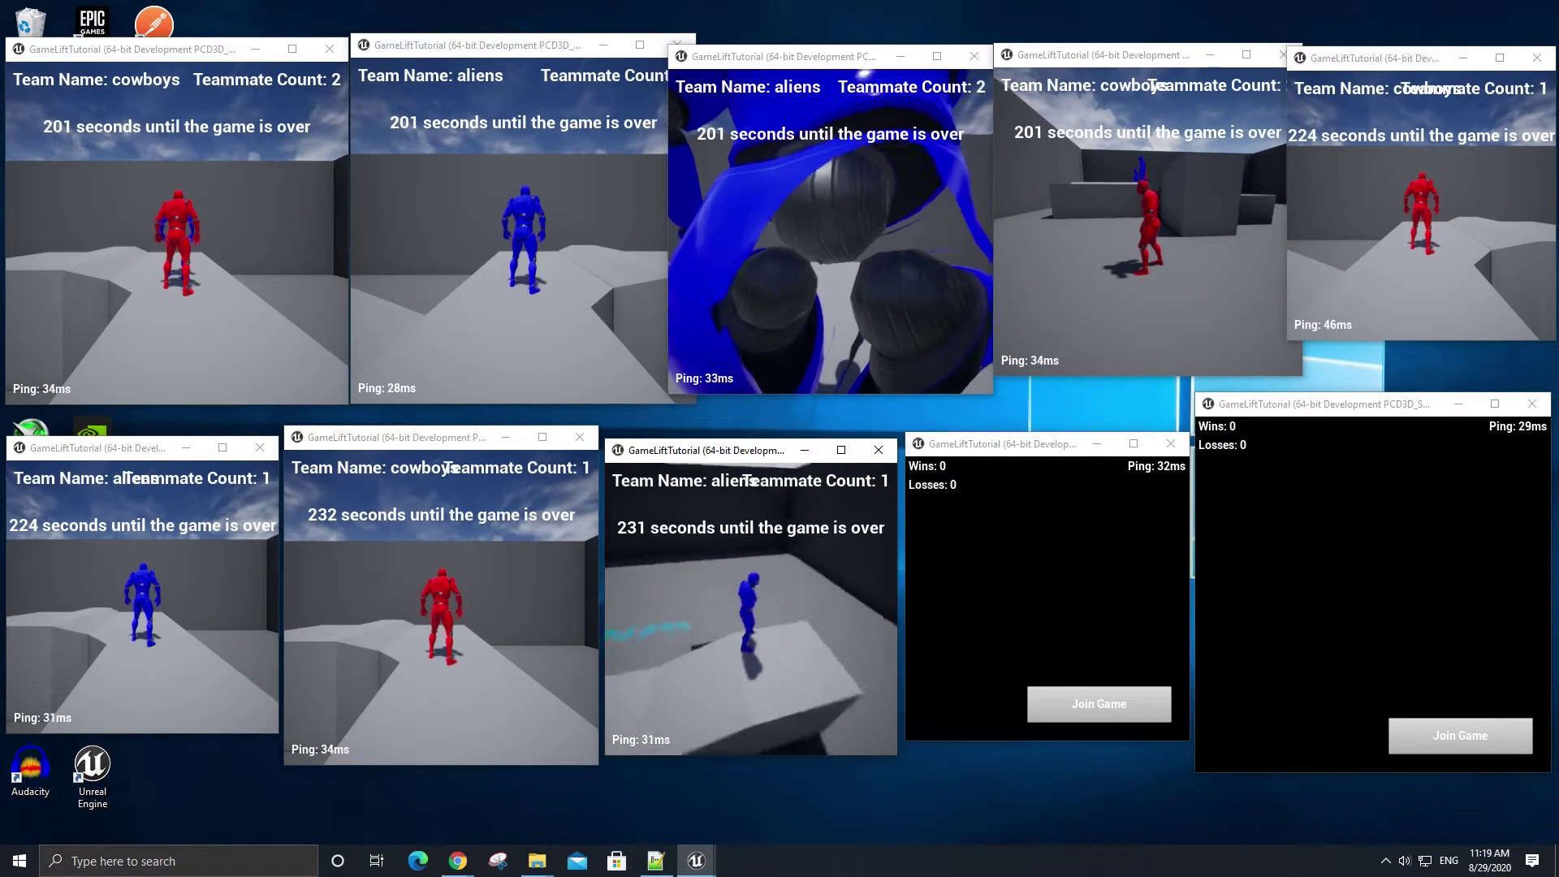
pyautogui.hotkey('alt', 'Tab')
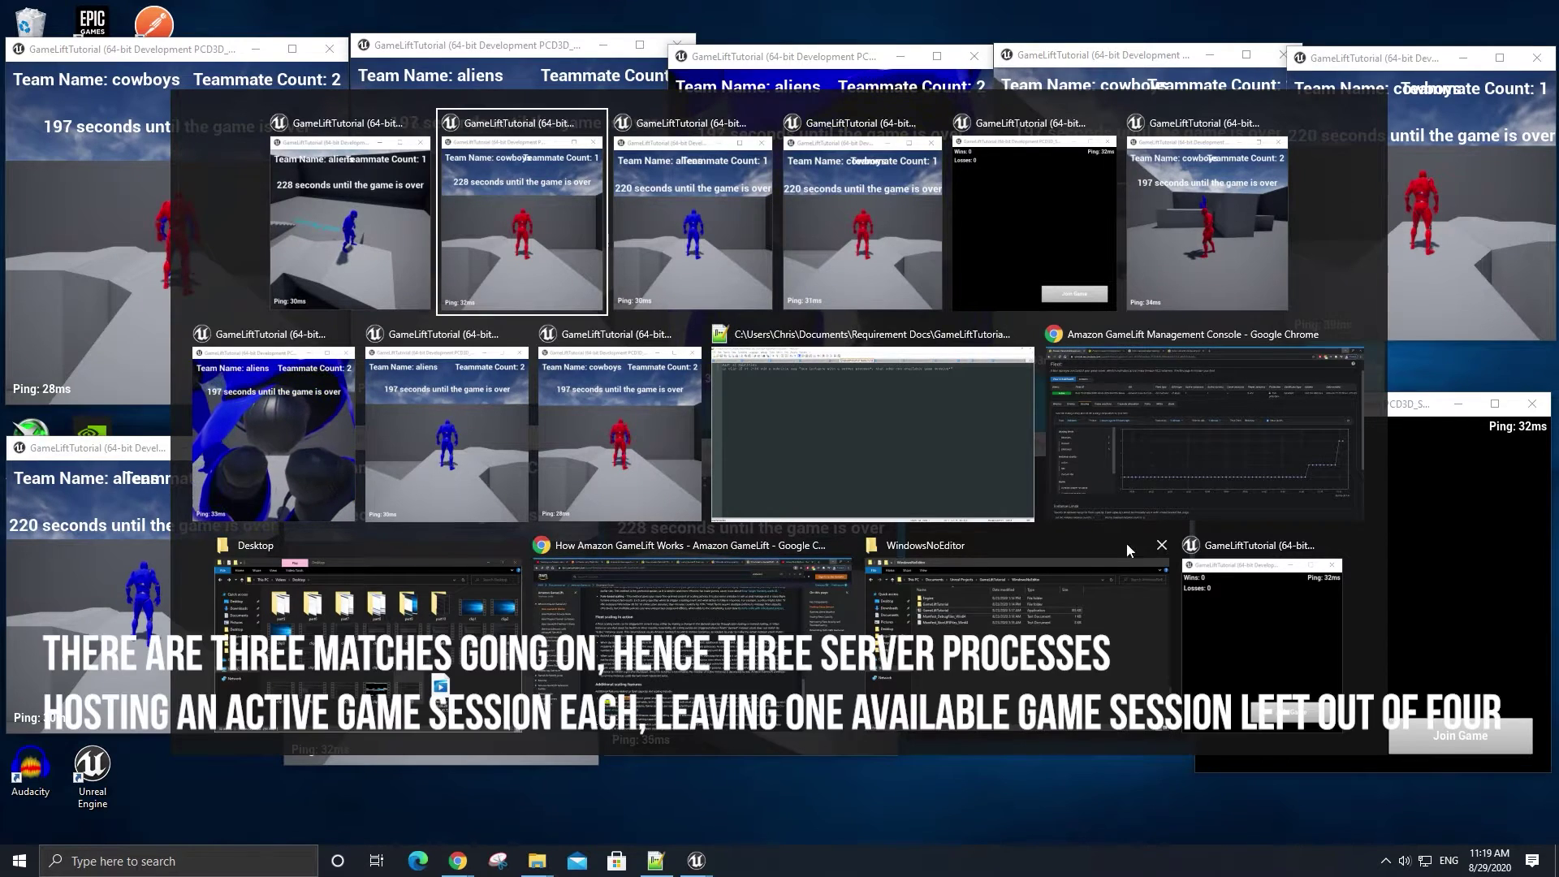
# Switch to the GameLift console and examine how the active instances and available game sessions graphs respond to the running matches
pyautogui.click(1187, 464)
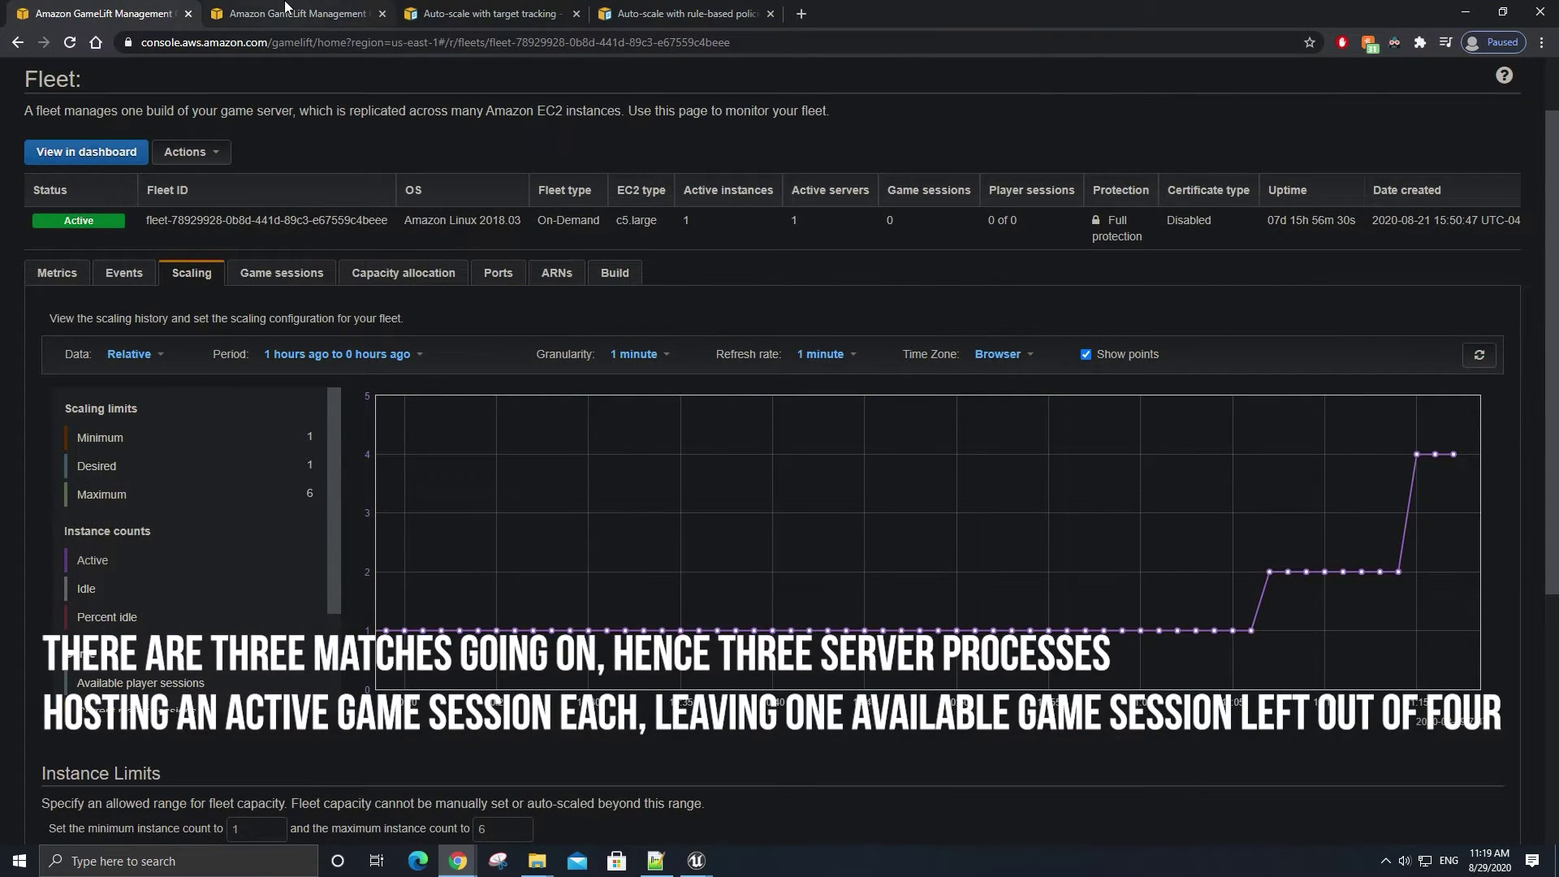
pyautogui.click(285, 8)
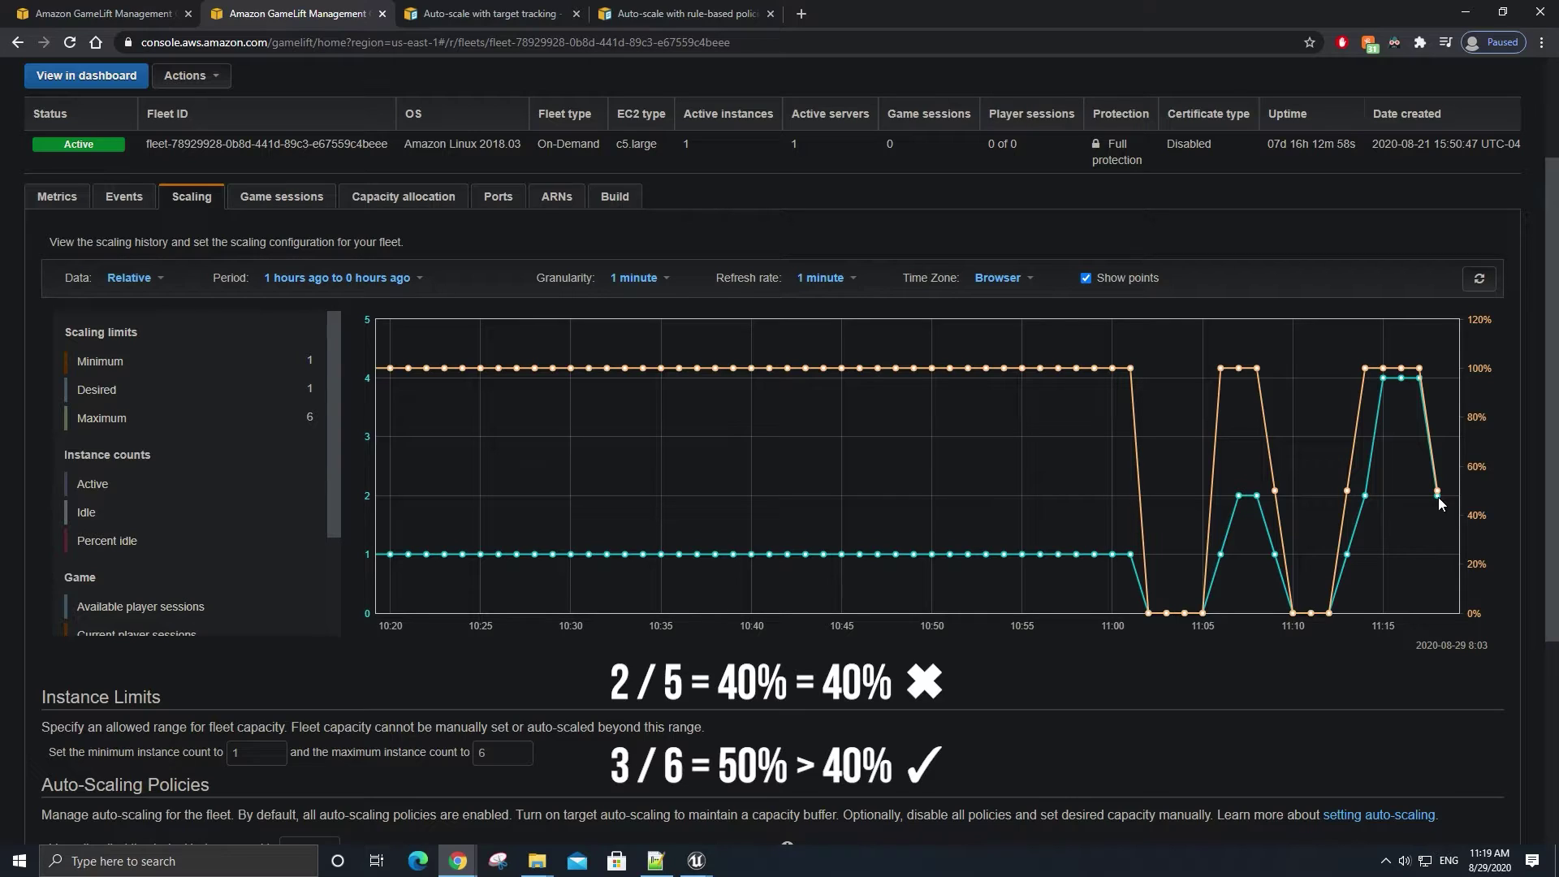
pyautogui.scroll(-3, 1376, 517)
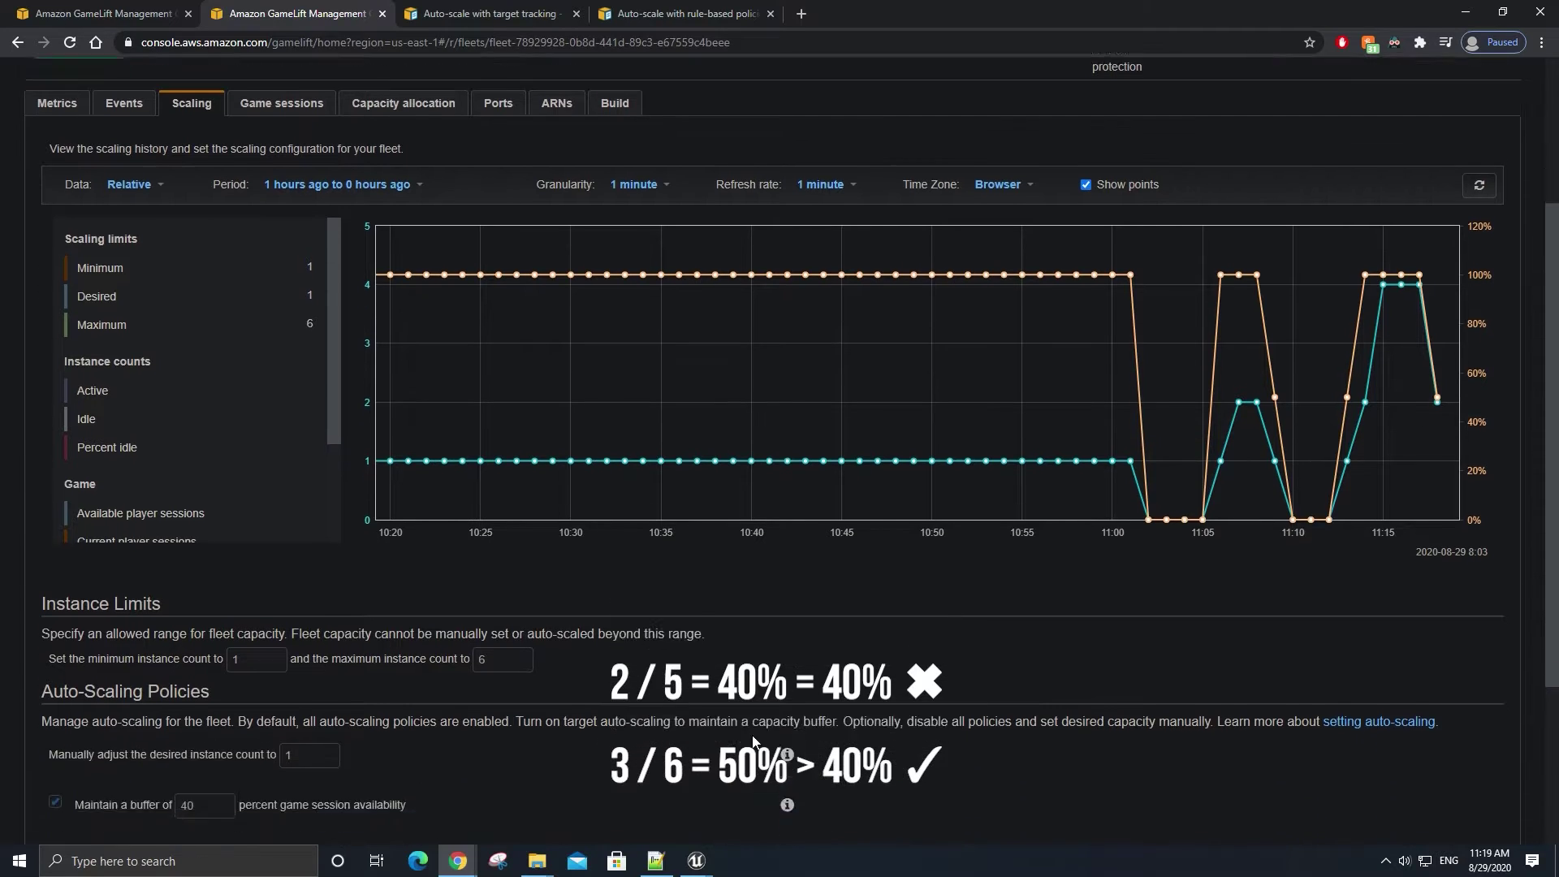
pyautogui.scroll(2, 1300, 617)
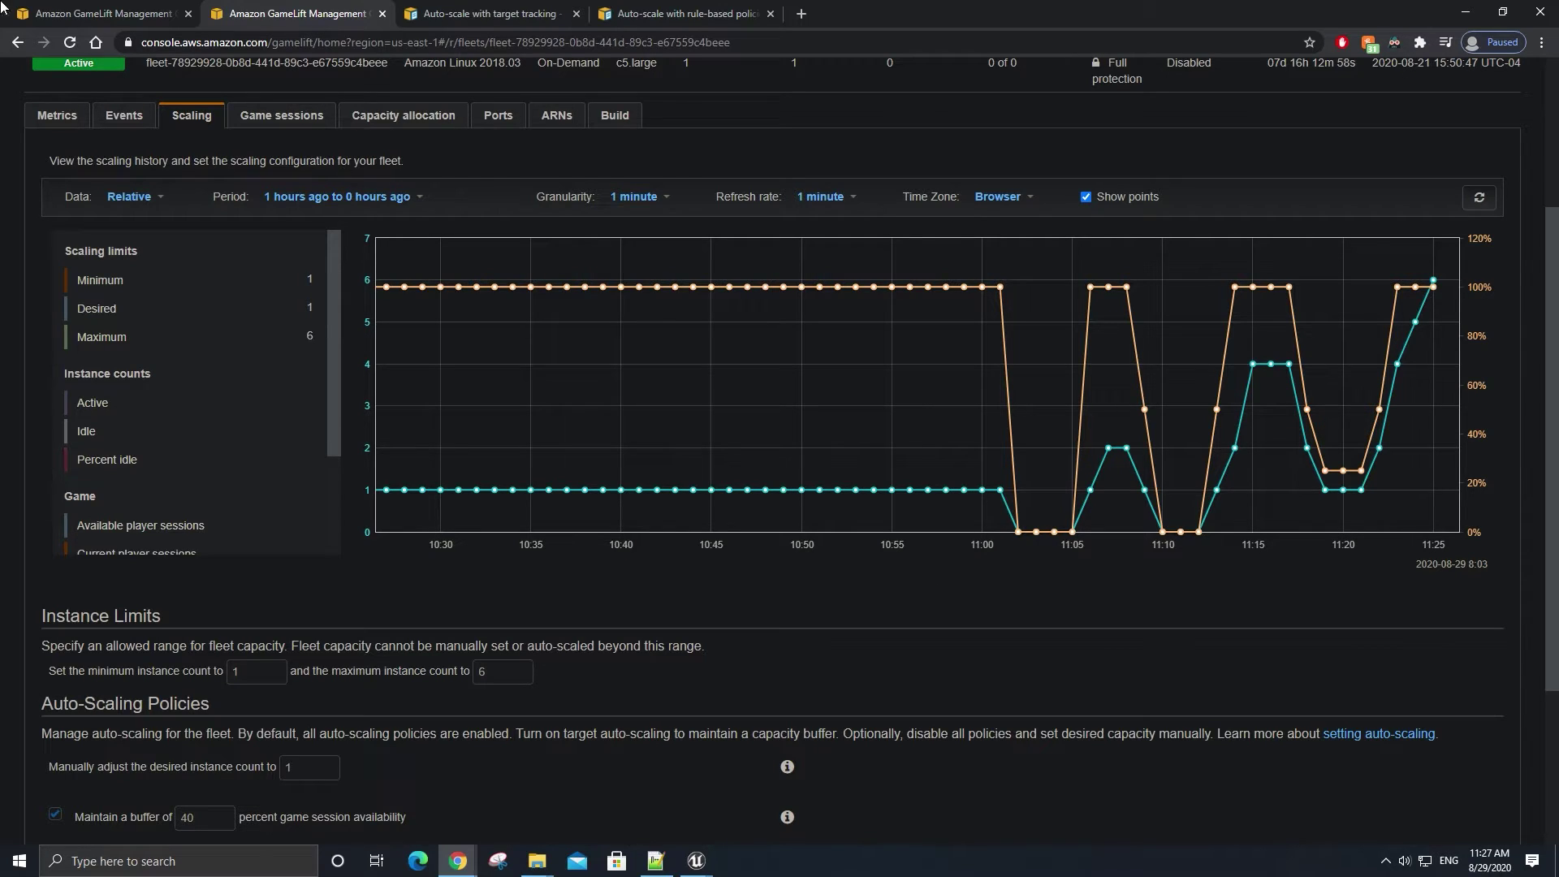
pyautogui.hotkey('ctrl', 'pageup')
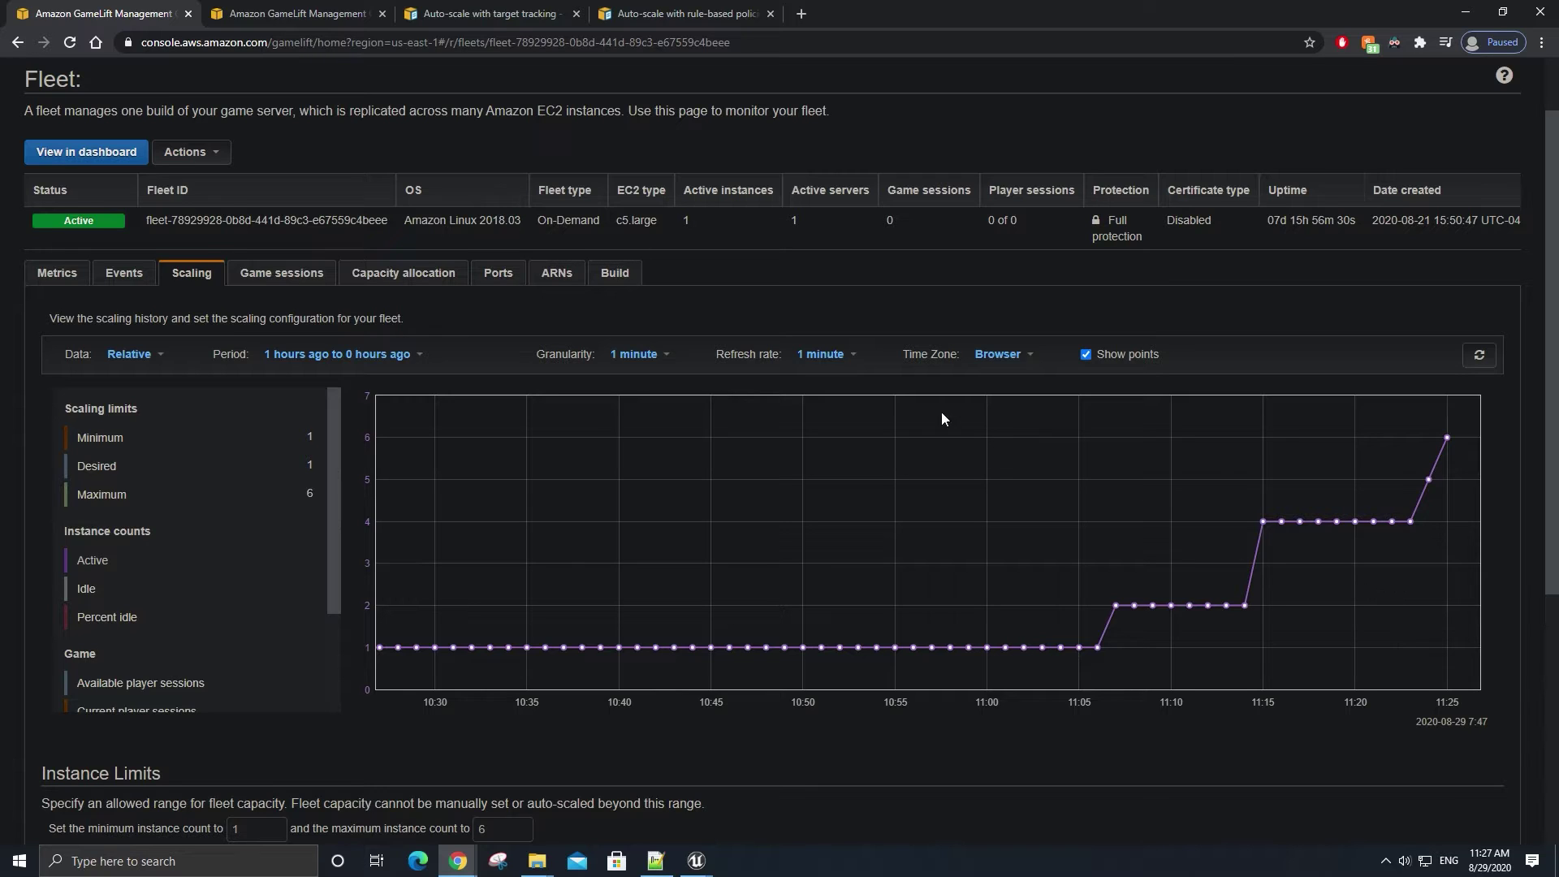
pyautogui.click(317, 8)
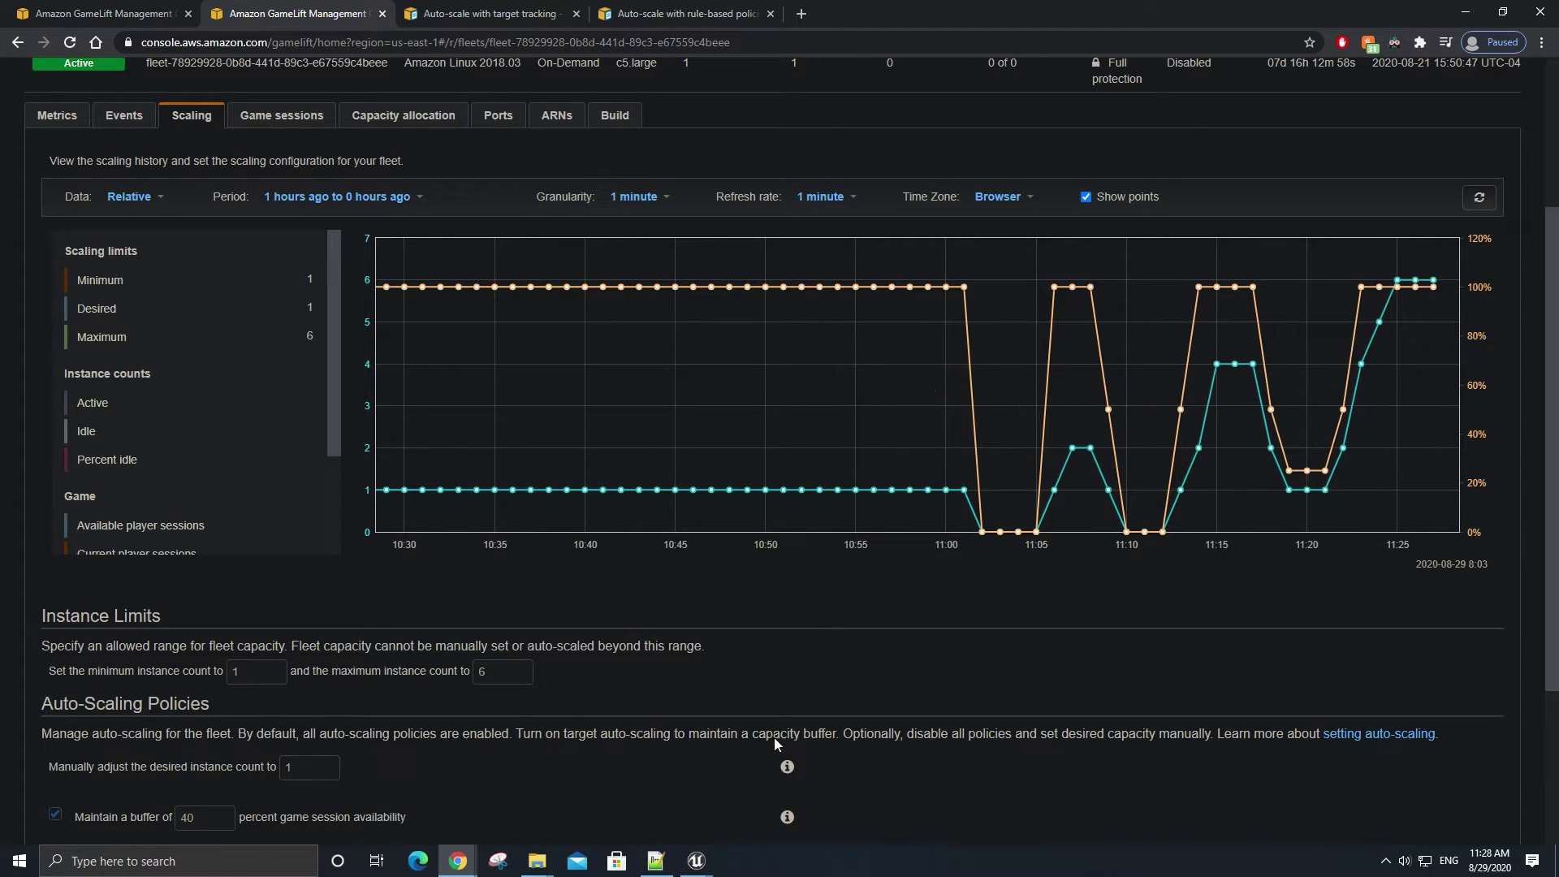
# Go back to the GameLiftTutorial clients and join games with the first two and the last four clients
pyautogui.click(1469, 10)
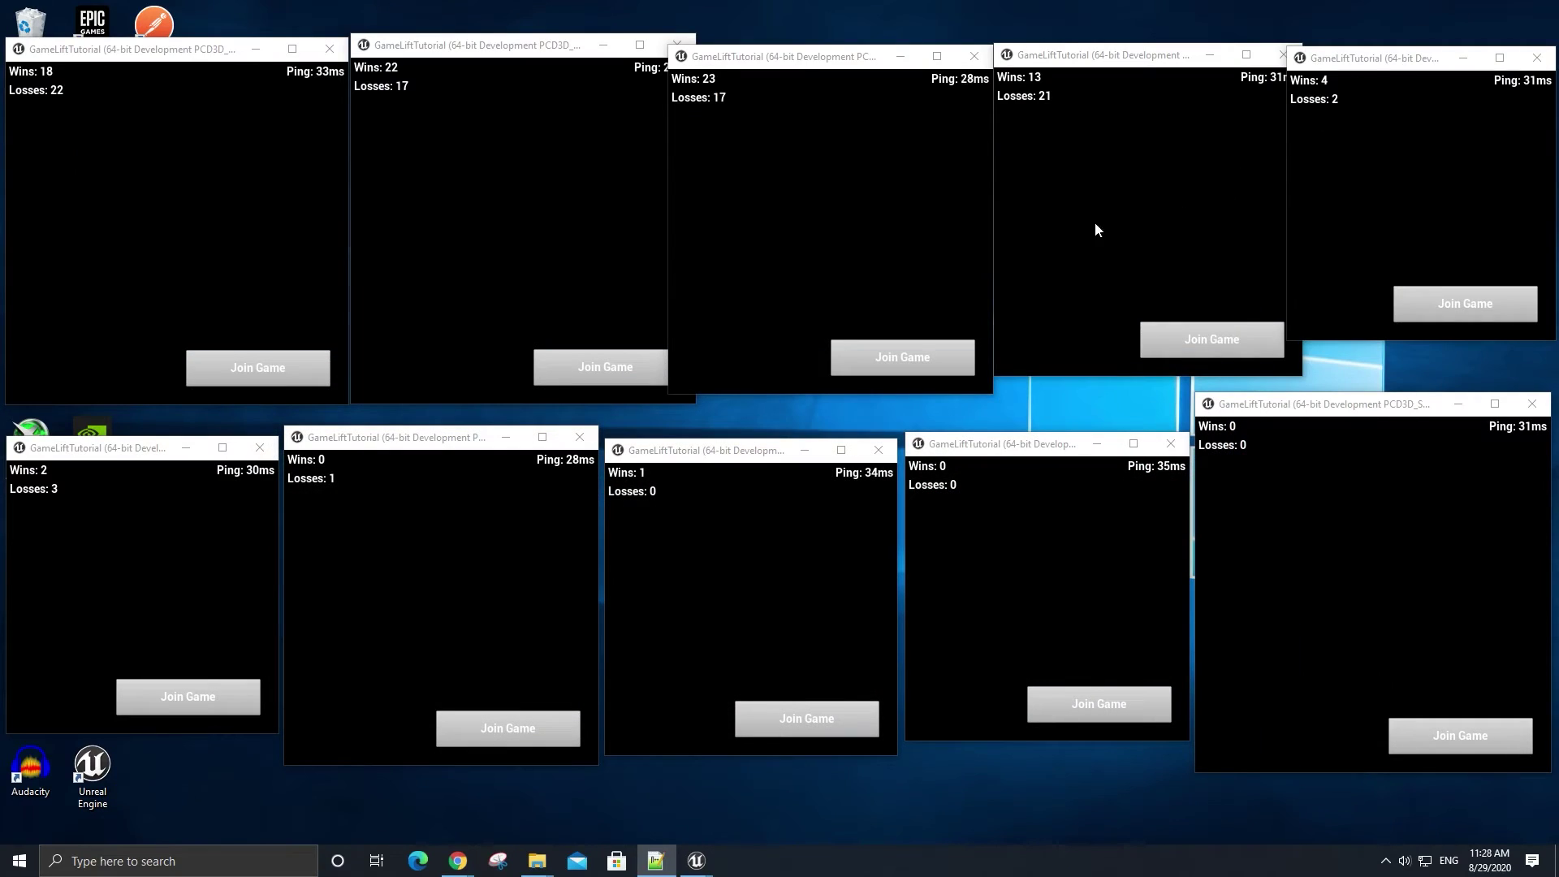
pyautogui.click(268, 366)
pyautogui.click(608, 364)
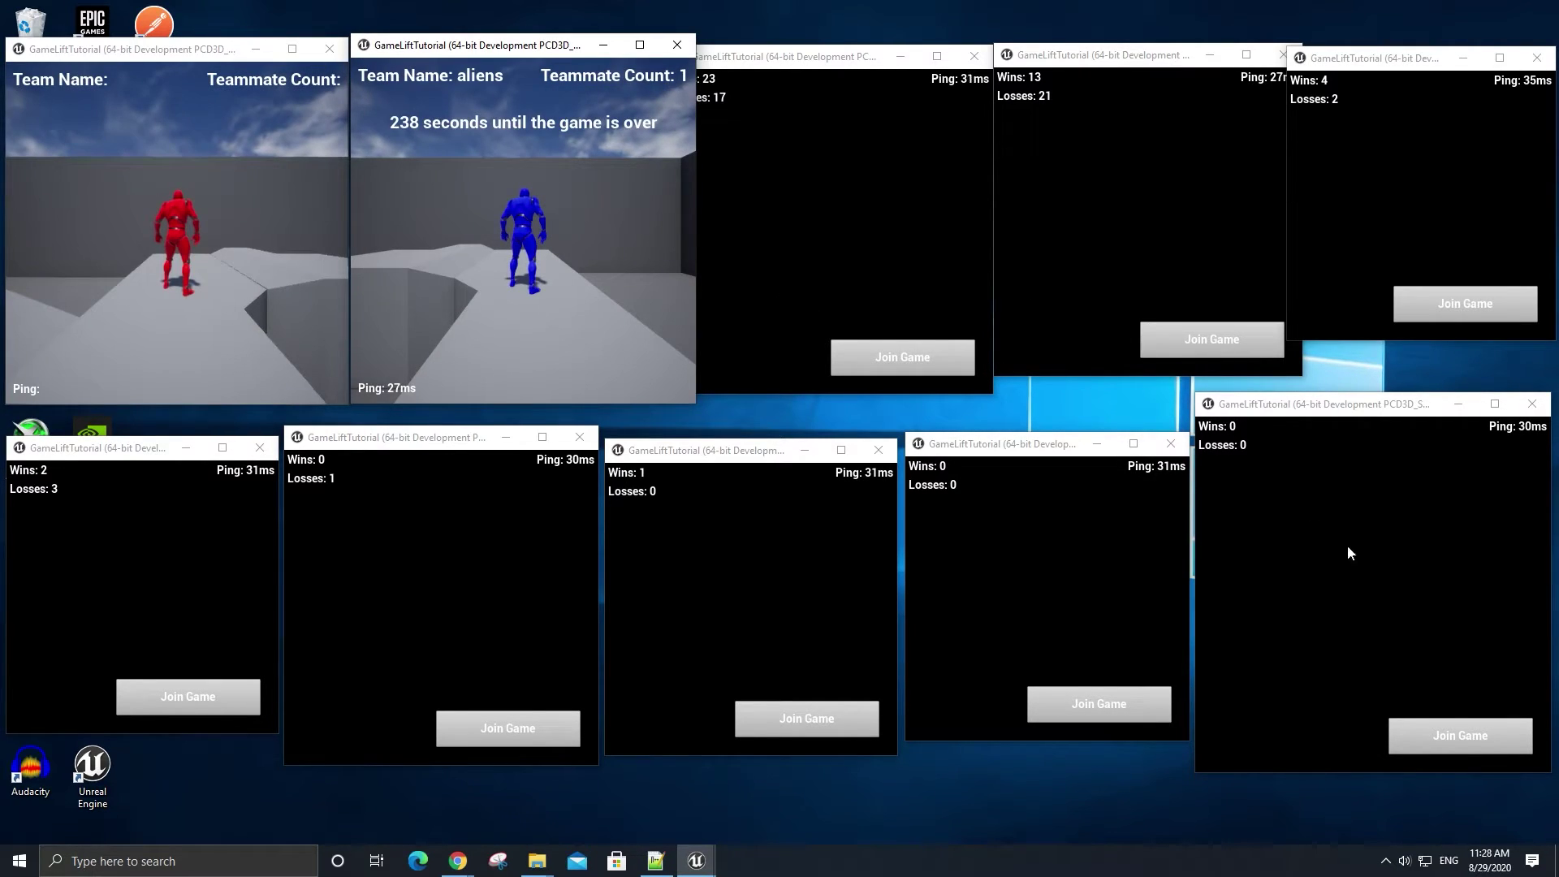
pyautogui.click(1450, 735)
pyautogui.click(1150, 698)
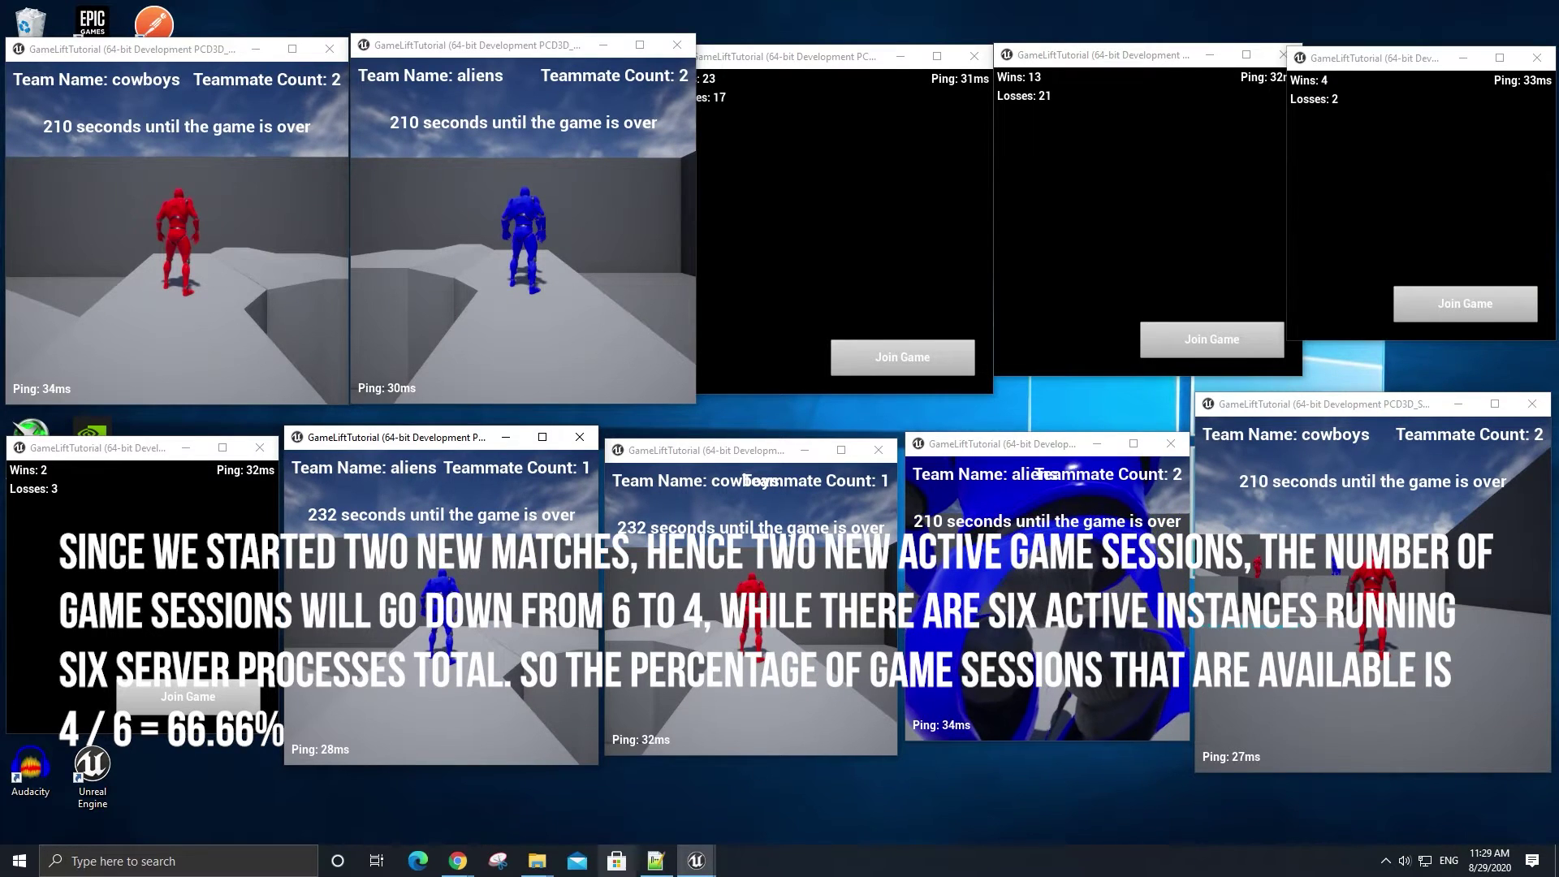
# Return to the GameLift console and compare the fleet's active instances graph with its available game sessions graph
pyautogui.moveTo(476, 863)
pyautogui.click(545, 796)
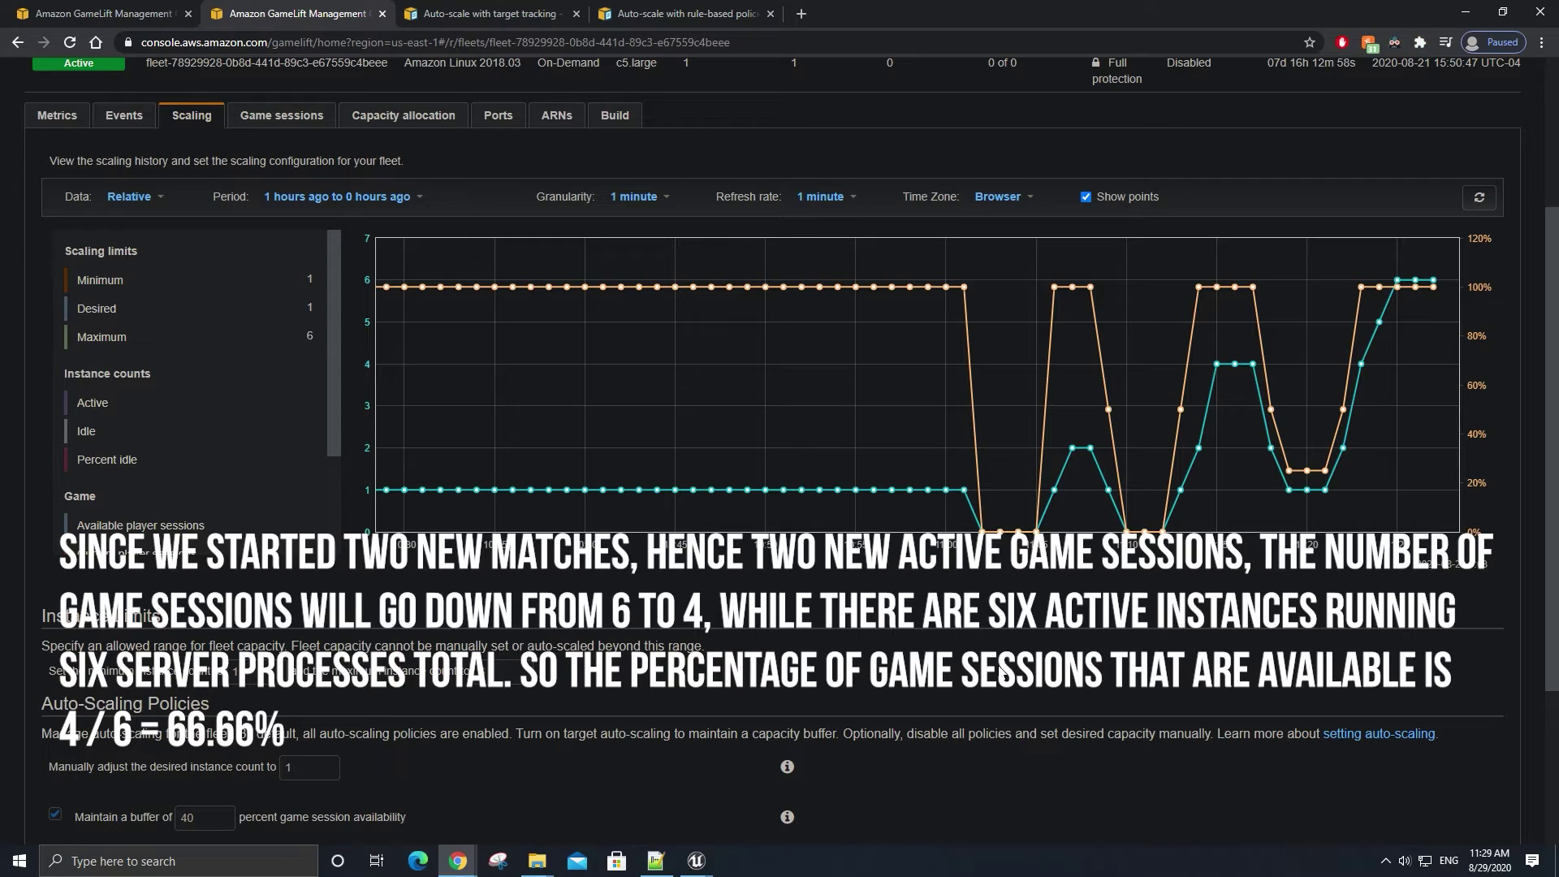
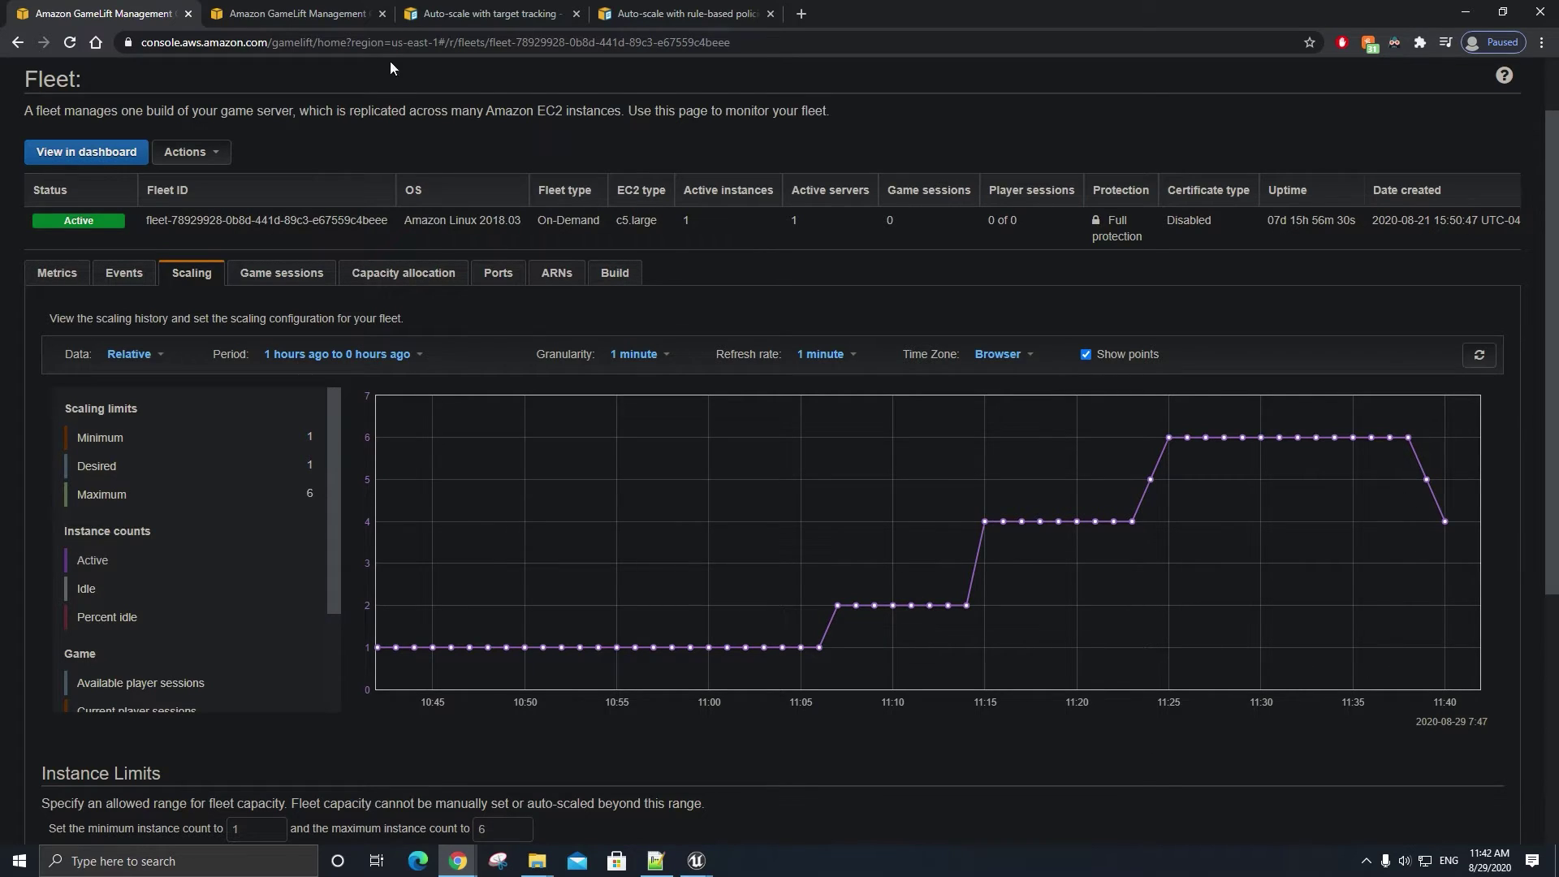
pyautogui.click(338, 9)
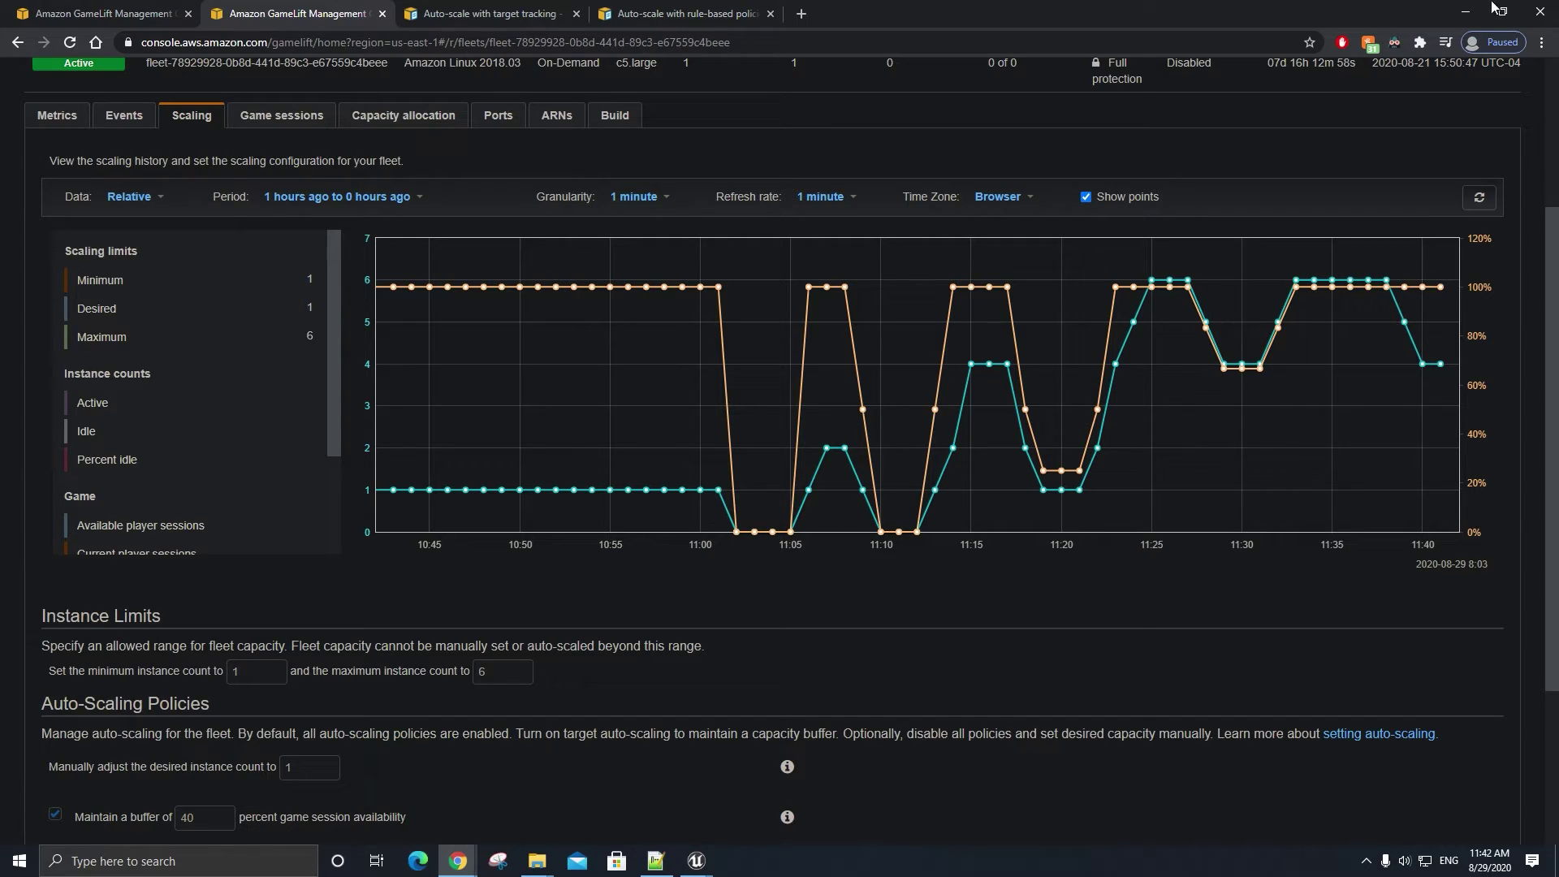
# Join another game with the first and second GameLiftTutorial clients and return to the GameLift console
pyautogui.click(1466, 13)
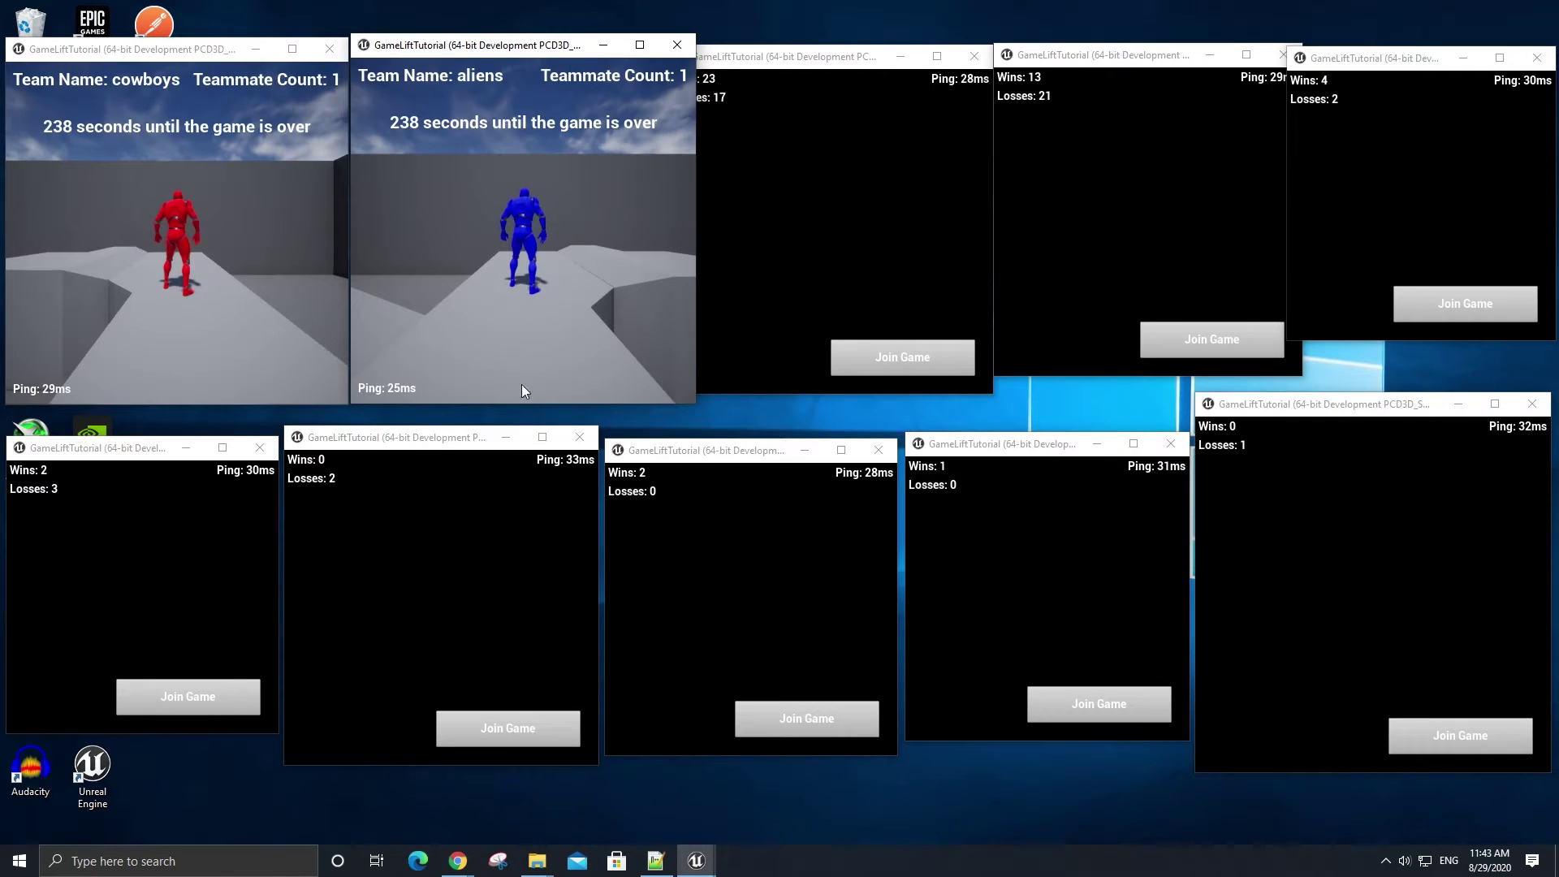
pyautogui.moveTo(451, 867)
pyautogui.click(520, 811)
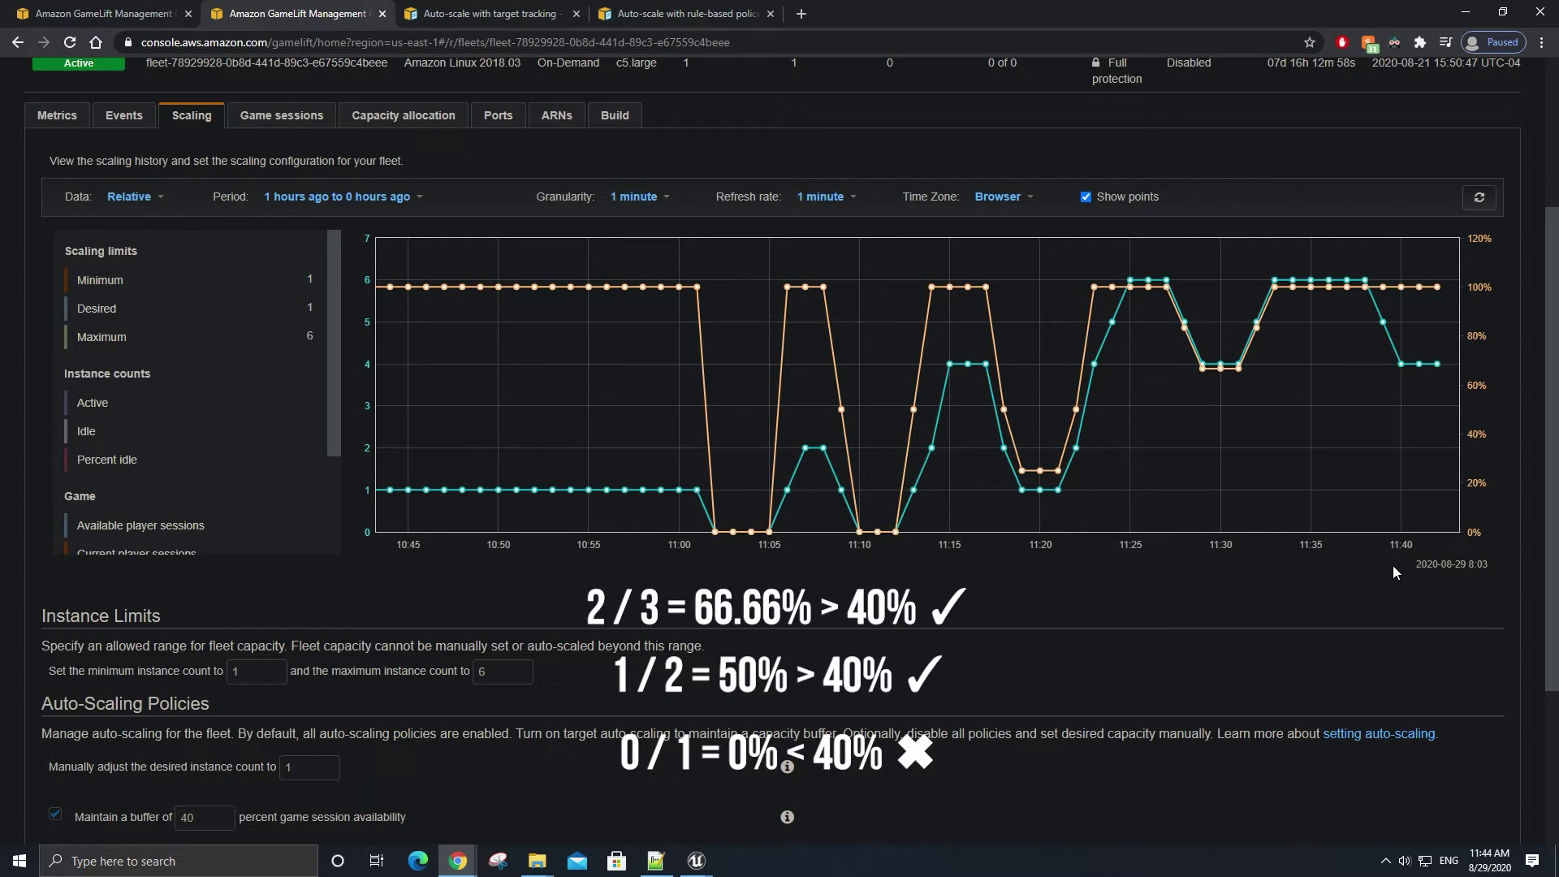
# Examine how the fleet scales down in the available game sessions and active instances graphs
pyautogui.scroll(-1, 287, 734)
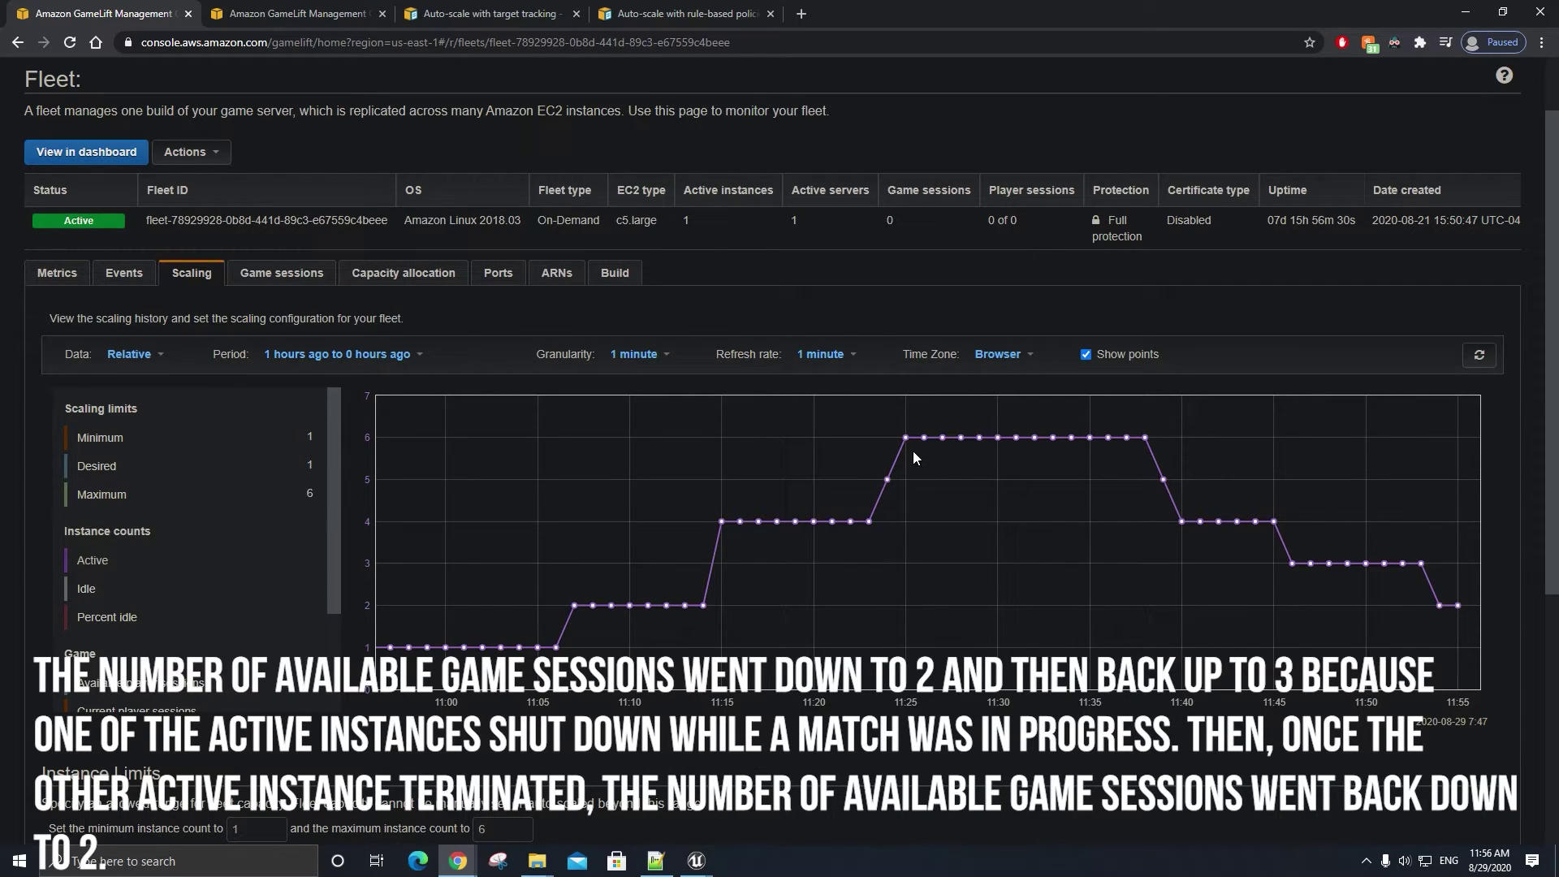
pyautogui.click(285, 13)
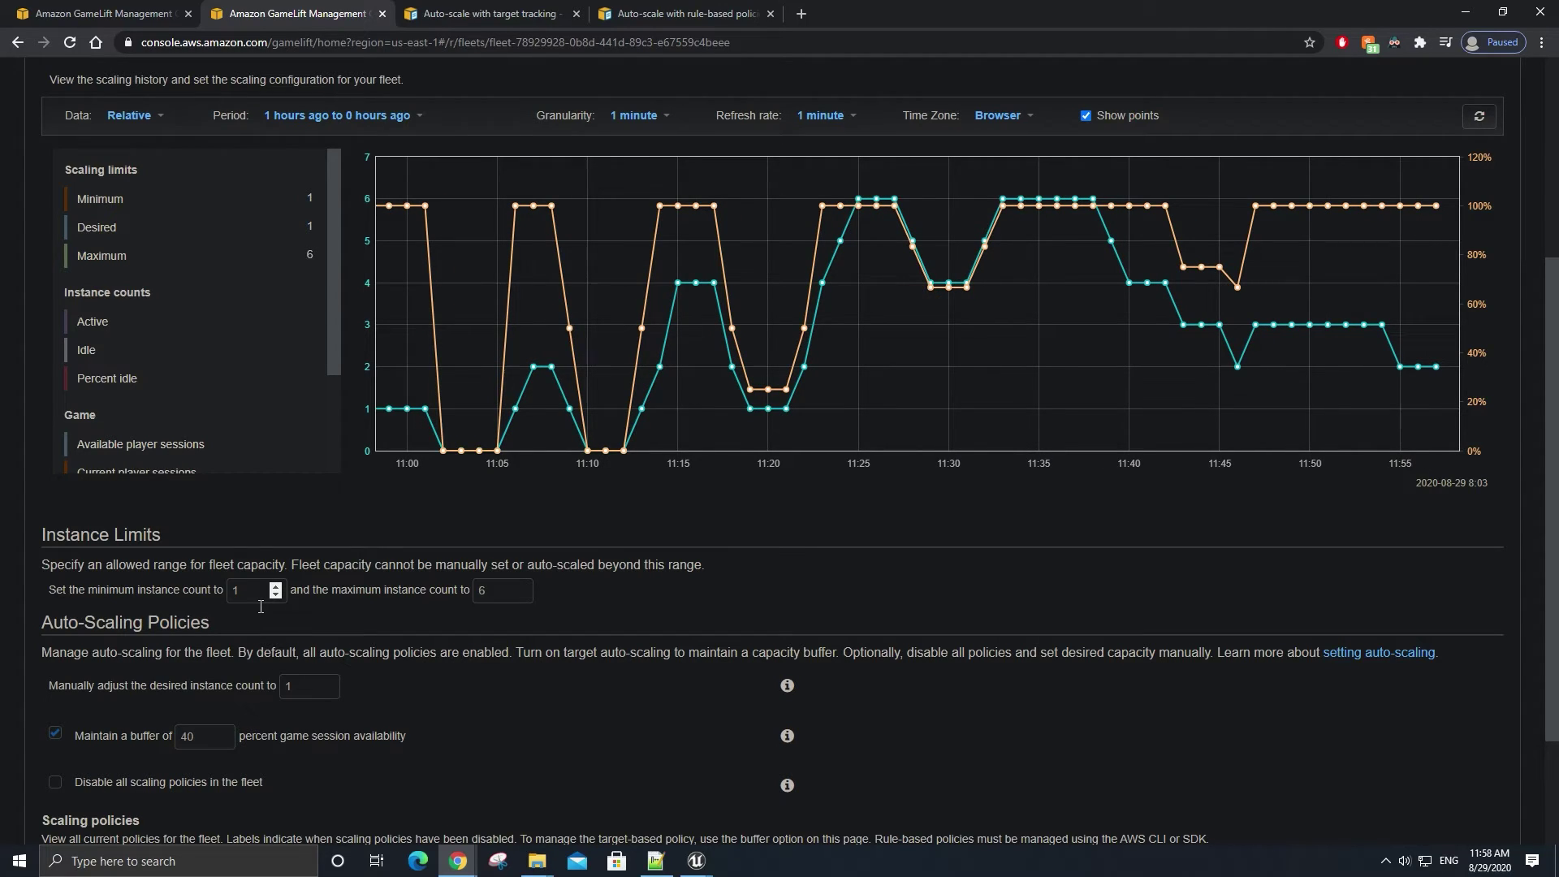
pyautogui.click(101, 13)
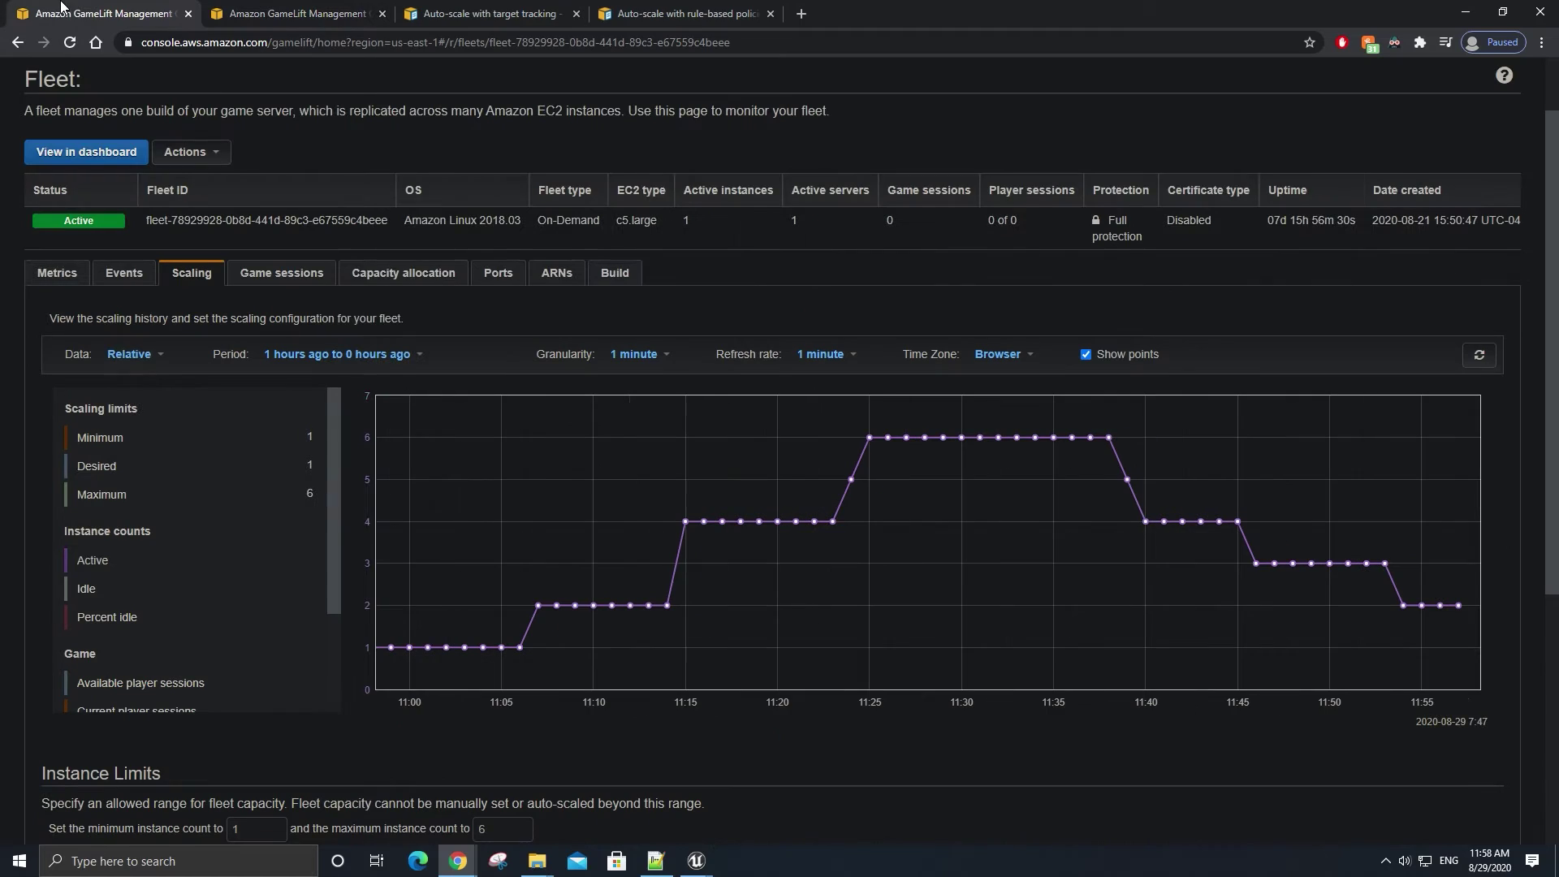
pyautogui.scroll(-1, 866, 406)
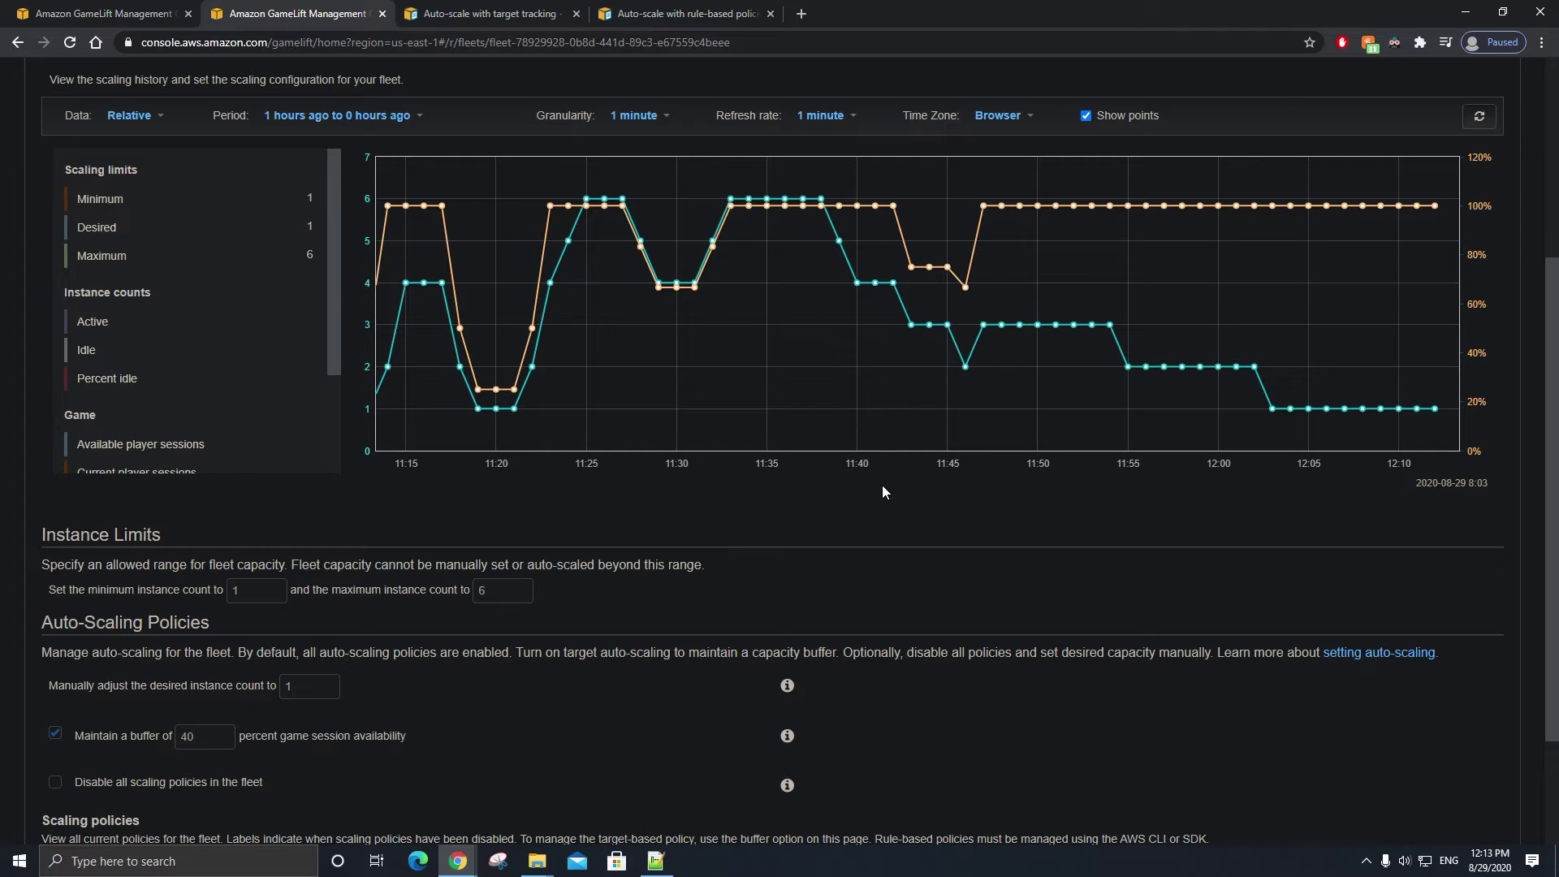
# Set the active instances graph's period to start 2 hours ago and end 0 hours ago
pyautogui.click(103, 8)
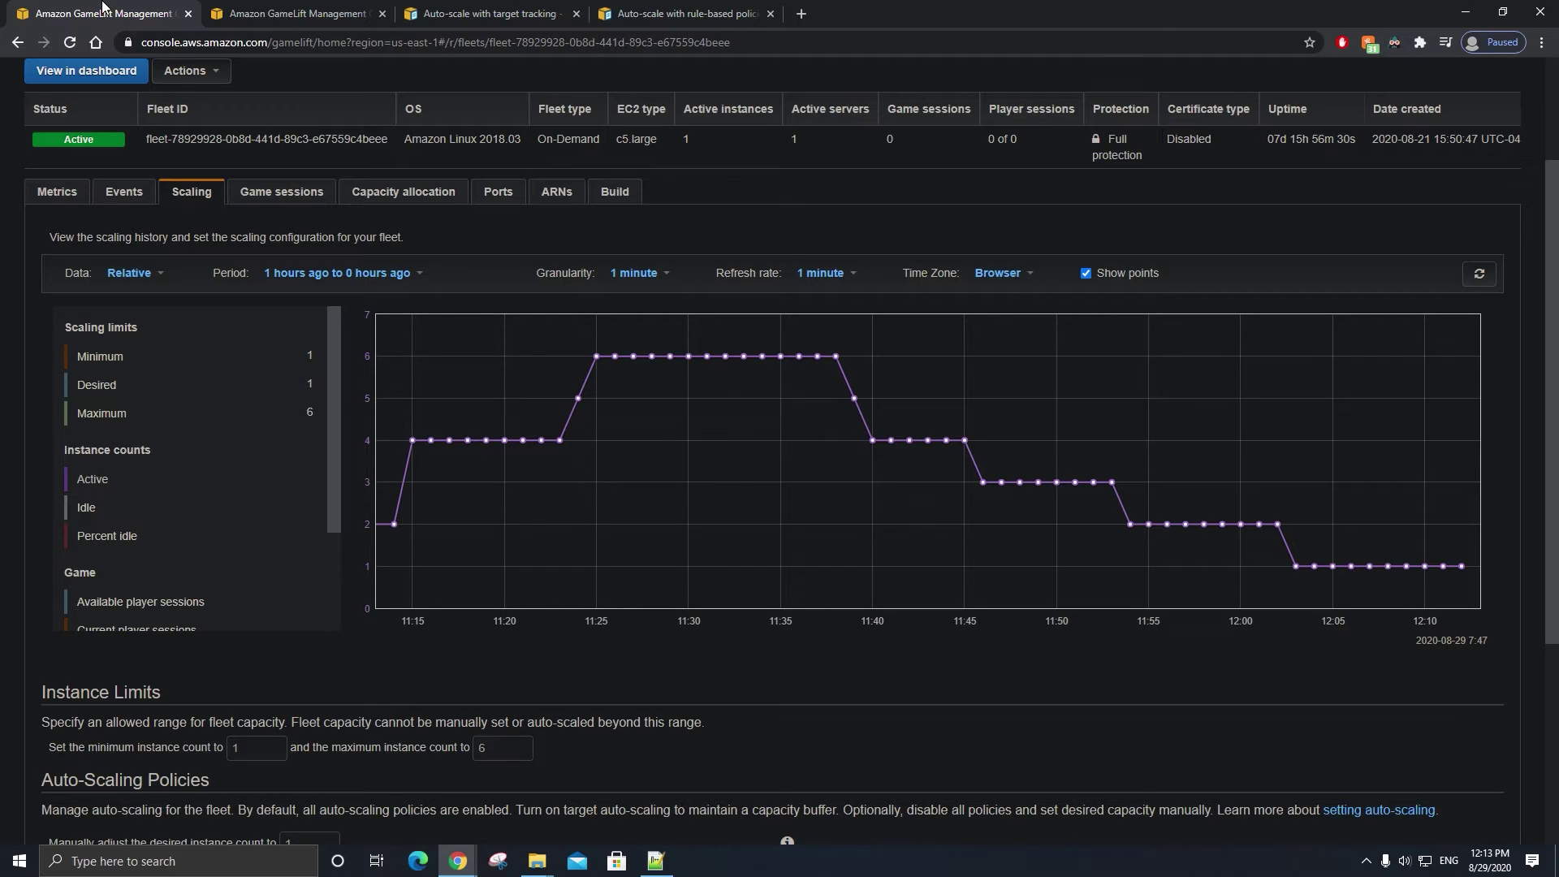
pyautogui.click(334, 276)
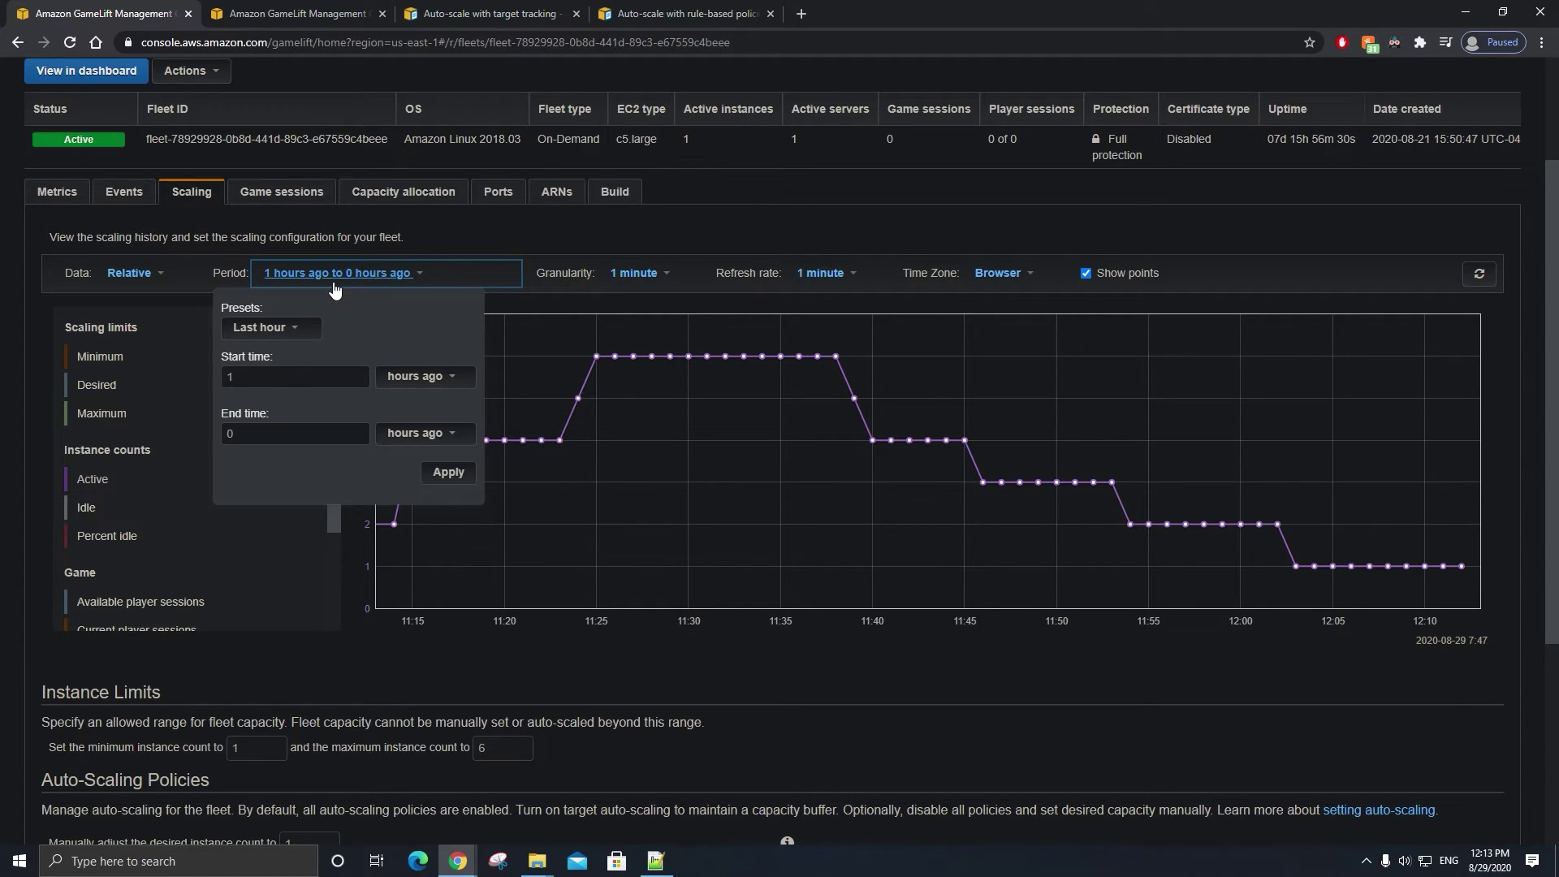
pyautogui.click(313, 329)
pyautogui.click(402, 336)
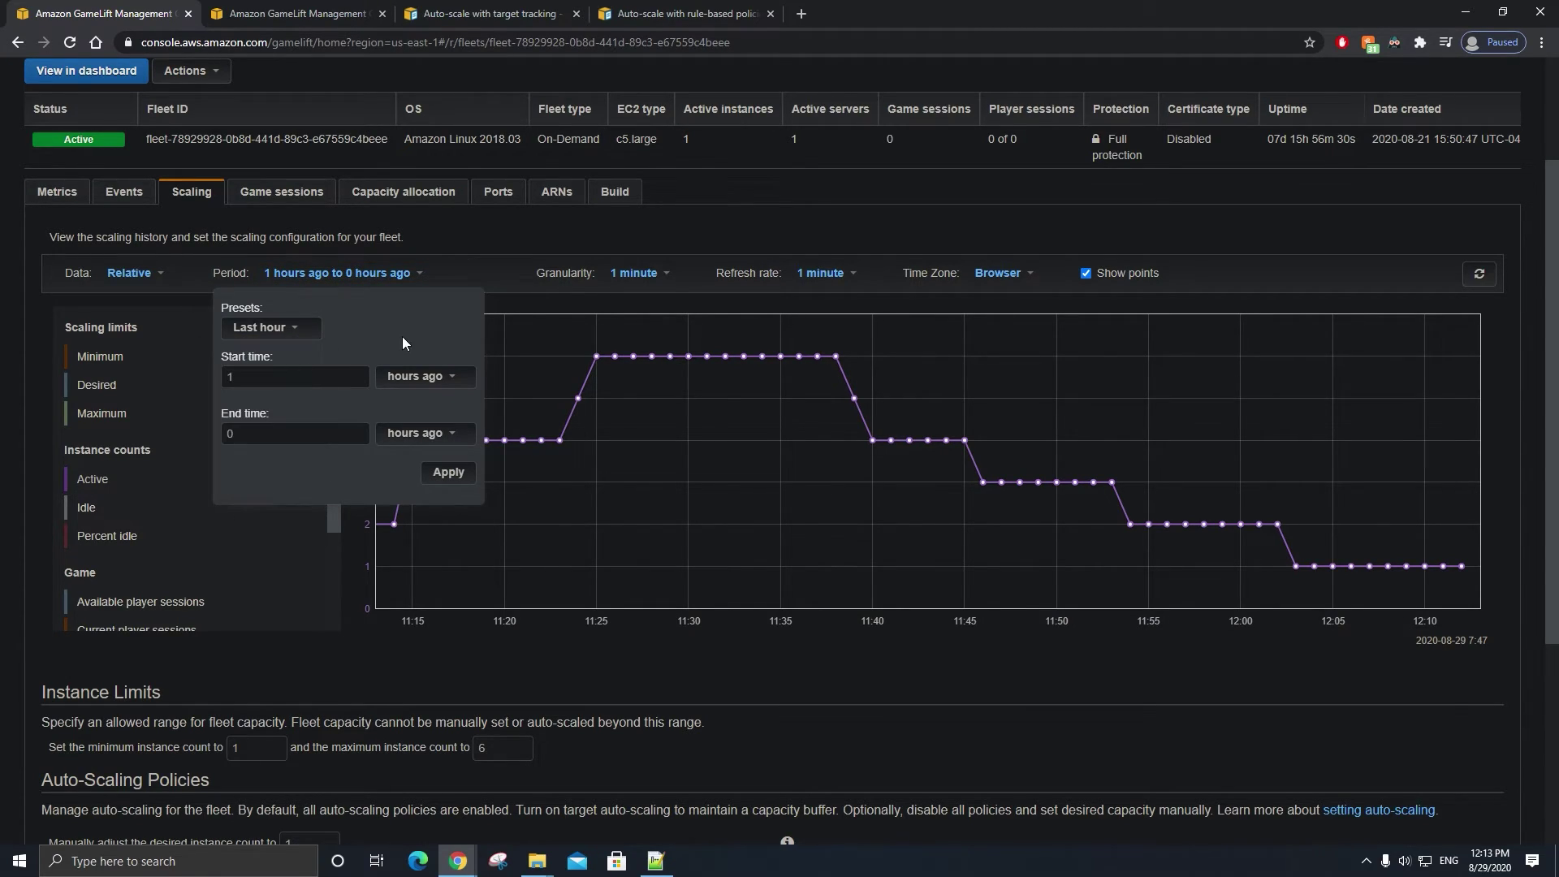
pyautogui.click(193, 374)
pyautogui.click(322, 281)
pyautogui.click(285, 378)
pyautogui.press('BackSpace')
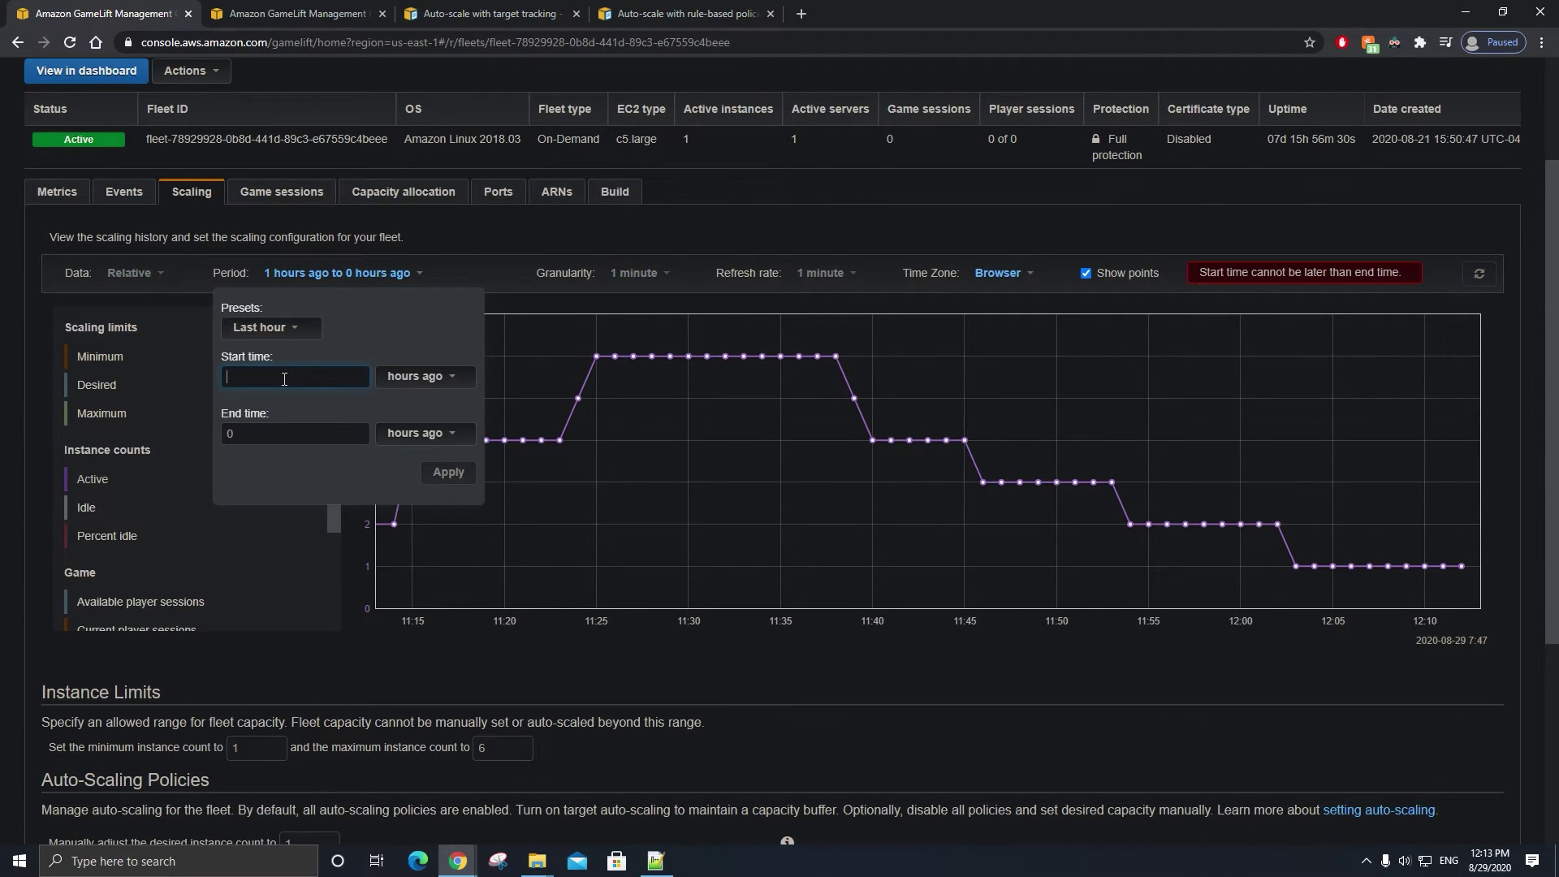
pyautogui.write('2')
pyautogui.click(439, 478)
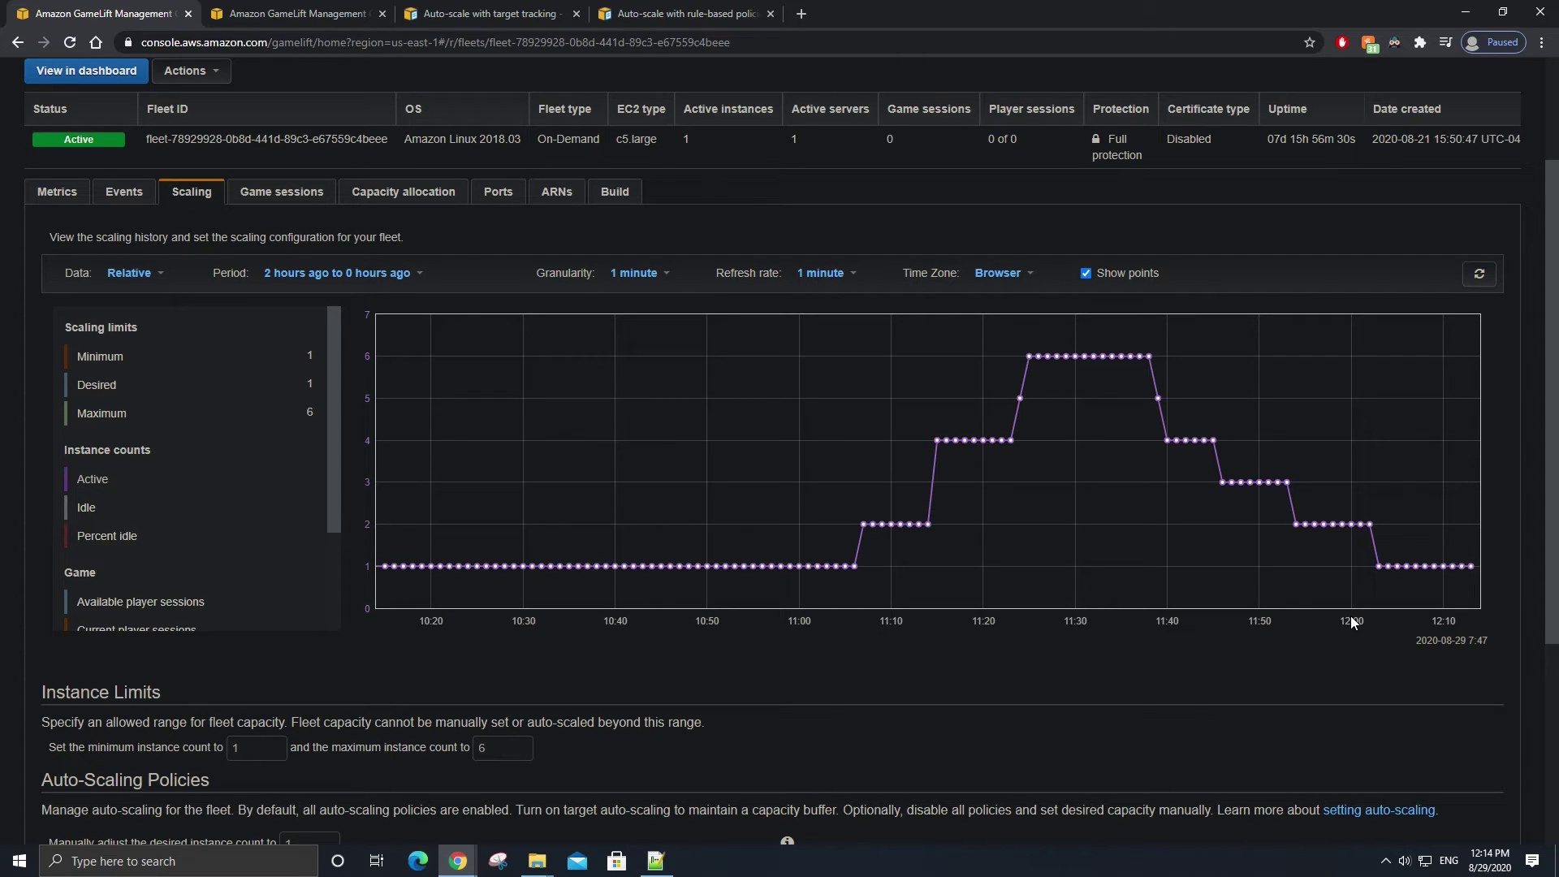
# Disable all scaling policies in the fleet
pyautogui.scroll(-4, 1229, 615)
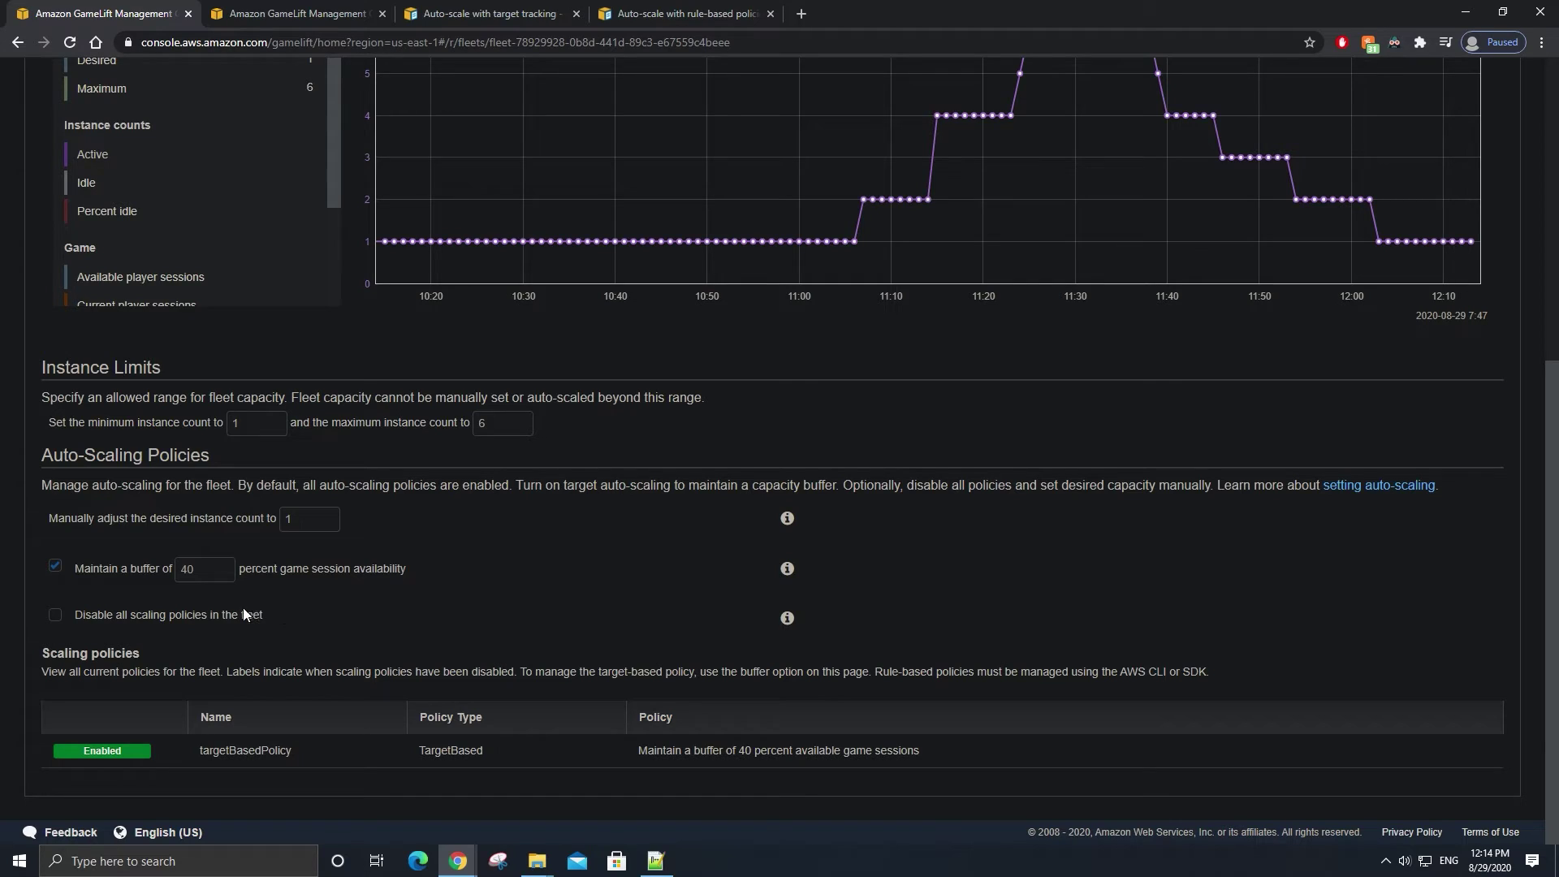
pyautogui.click(56, 619)
pyautogui.click(289, 620)
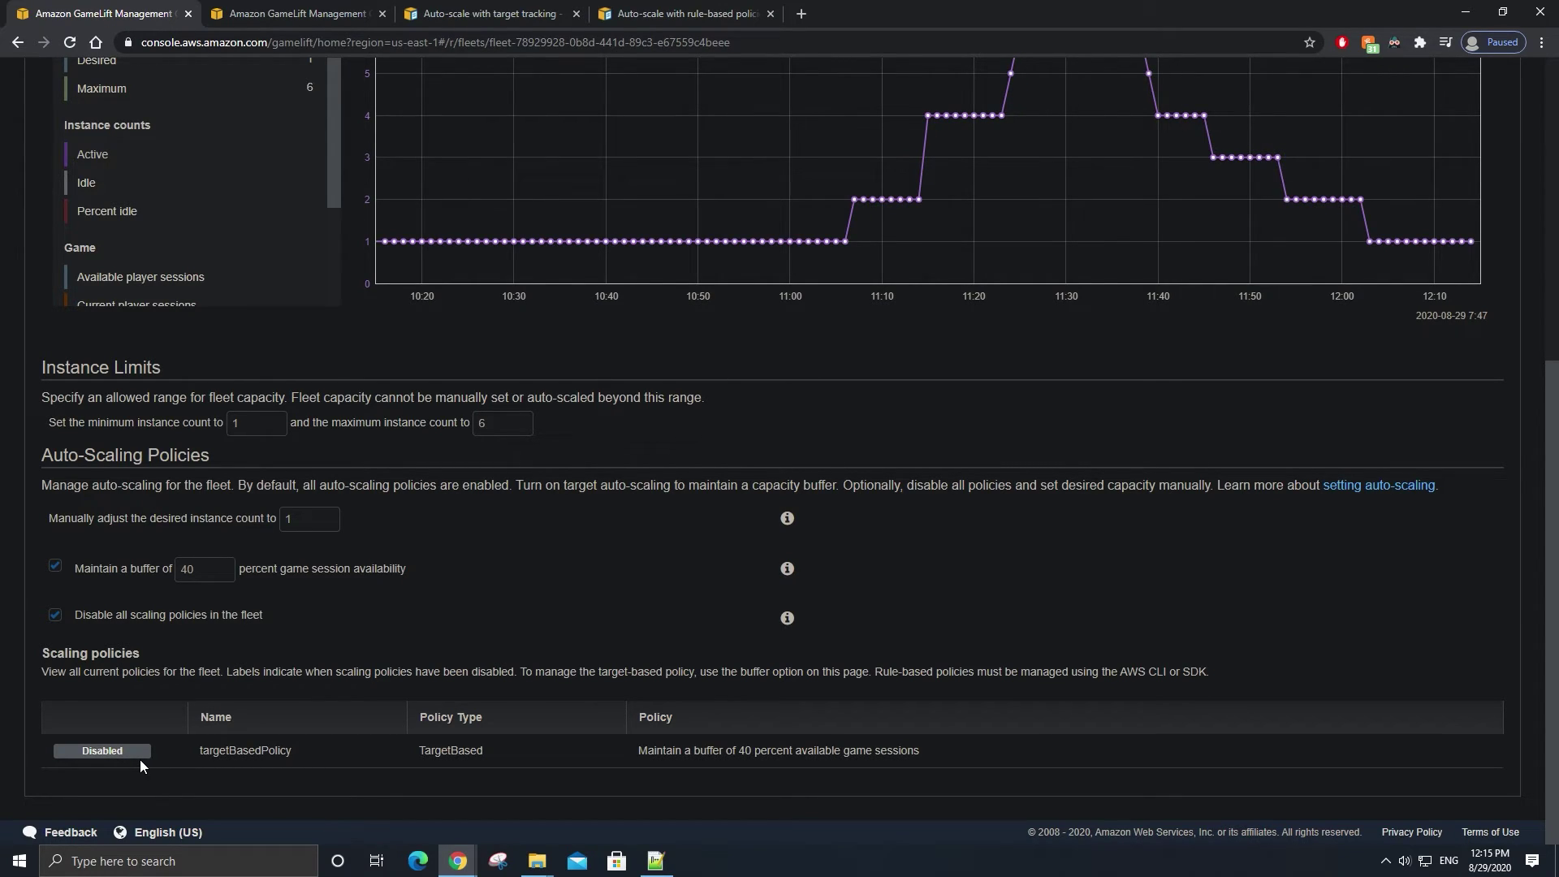
# Set the fleet's minimum instance count to 0 and its desired instance count to 0
pyautogui.doubleClick(230, 436)
pyautogui.write('0')
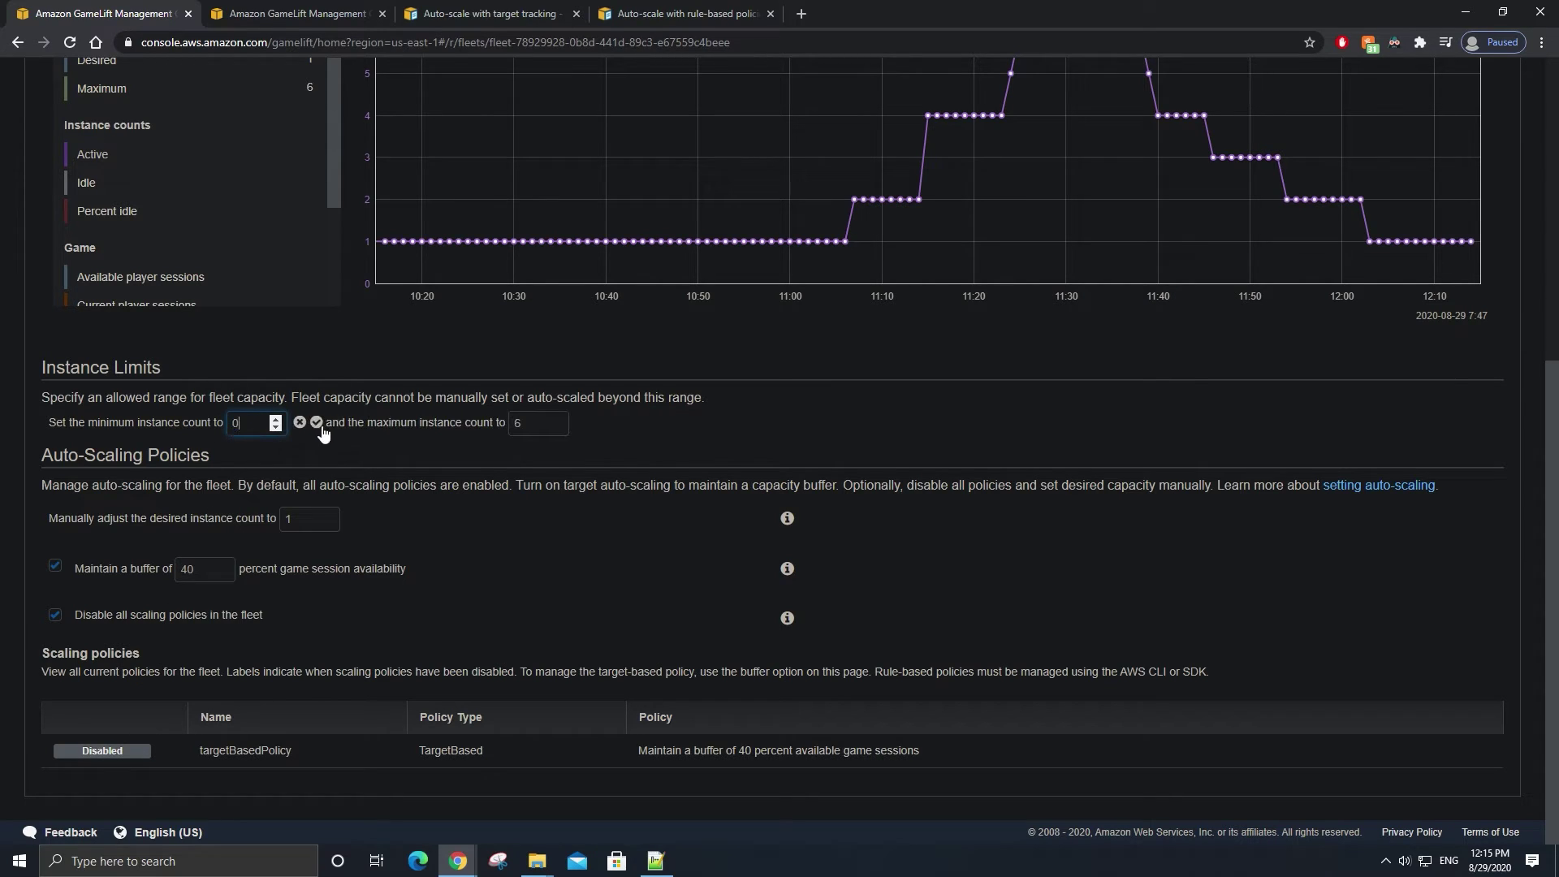
pyautogui.click(319, 428)
pyautogui.moveTo(306, 530); pyautogui.dragTo(276, 524)
pyautogui.click(328, 524)
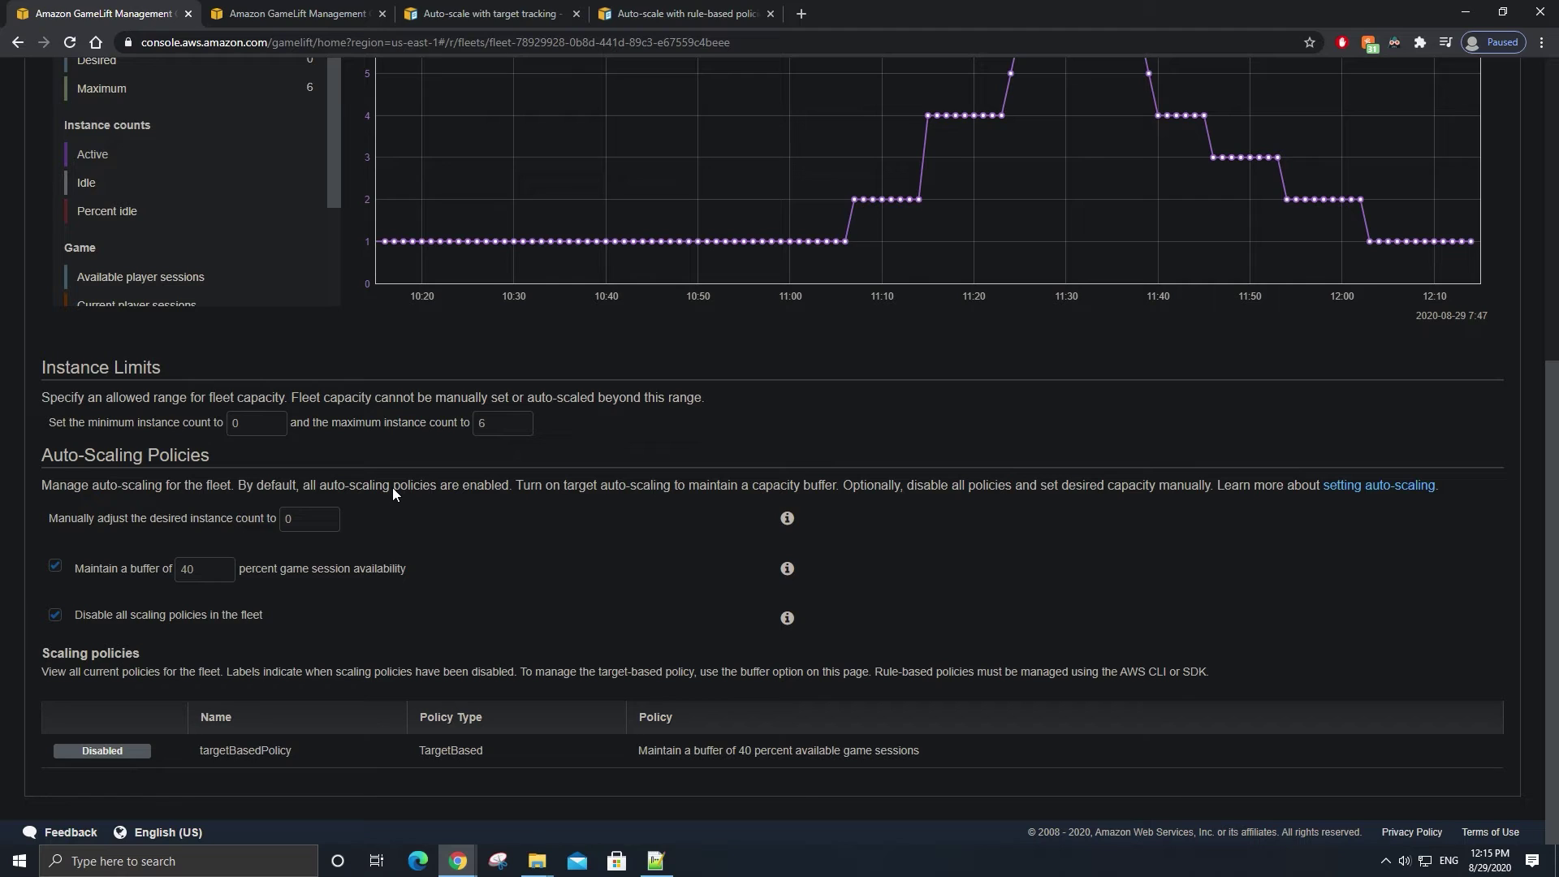
# Reload the fleet page and close the duplicate GameLift console page
pyautogui.click(70, 45)
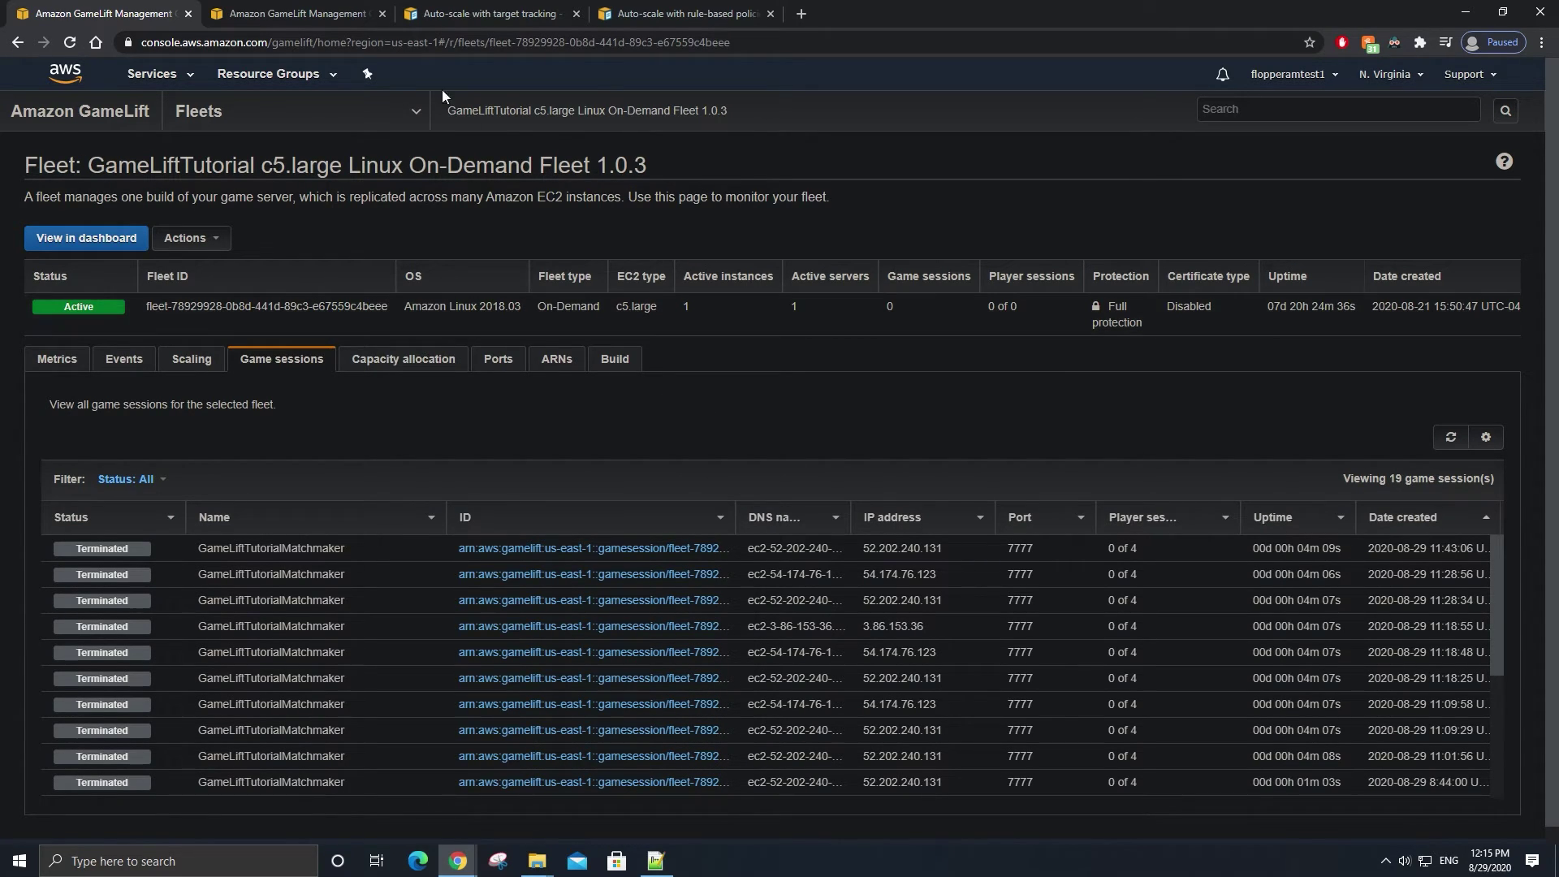
pyautogui.click(382, 14)
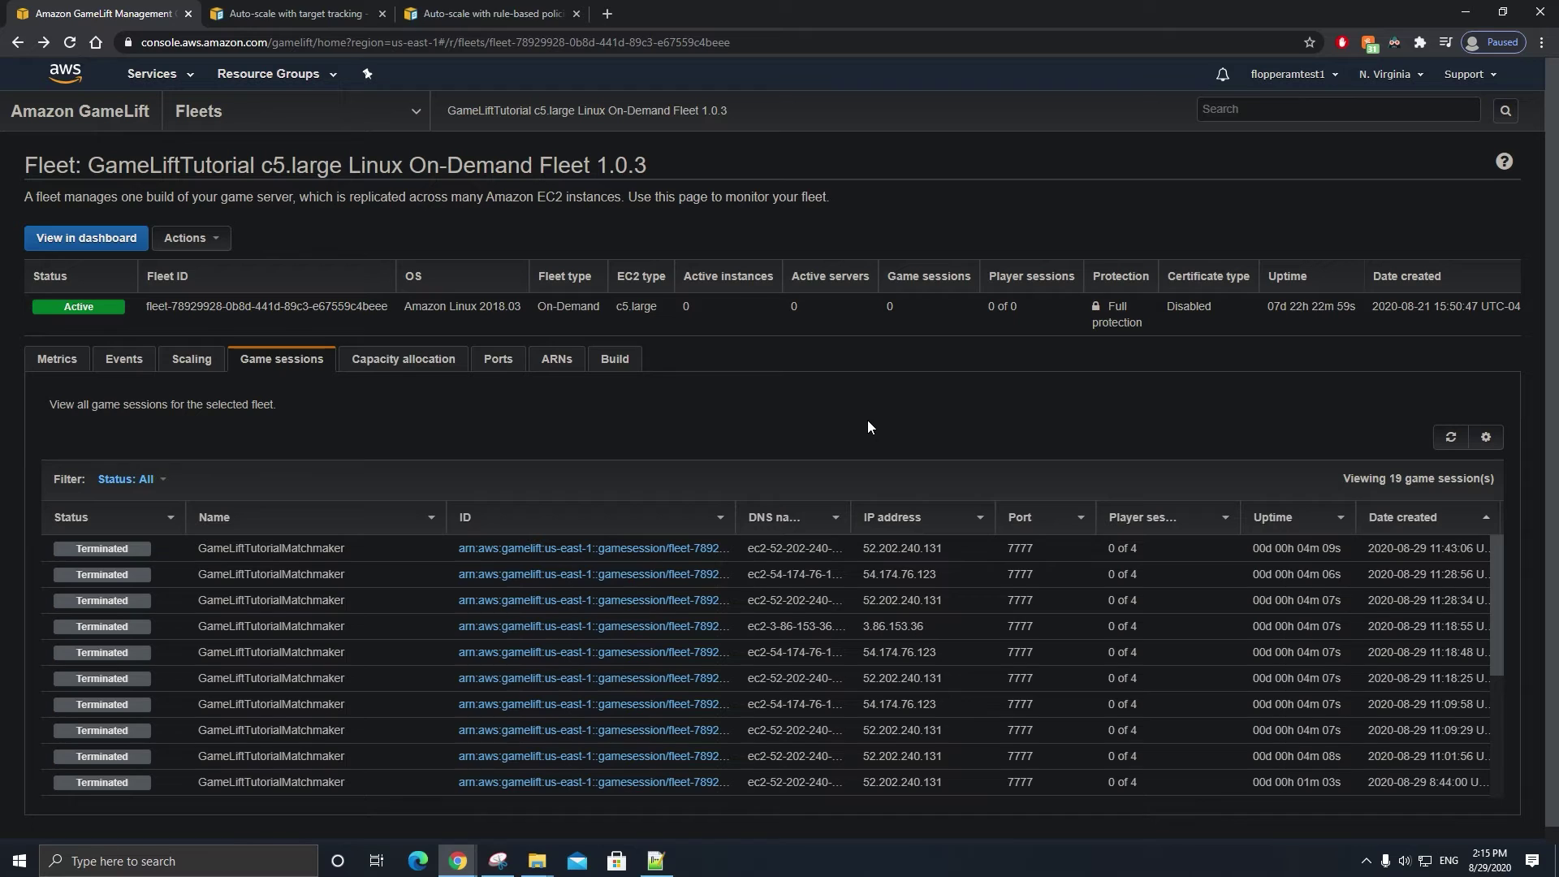
# Open the fleet's Scaling view and check its scaling history, instance limits and auto-scaling policies
pyautogui.click(174, 367)
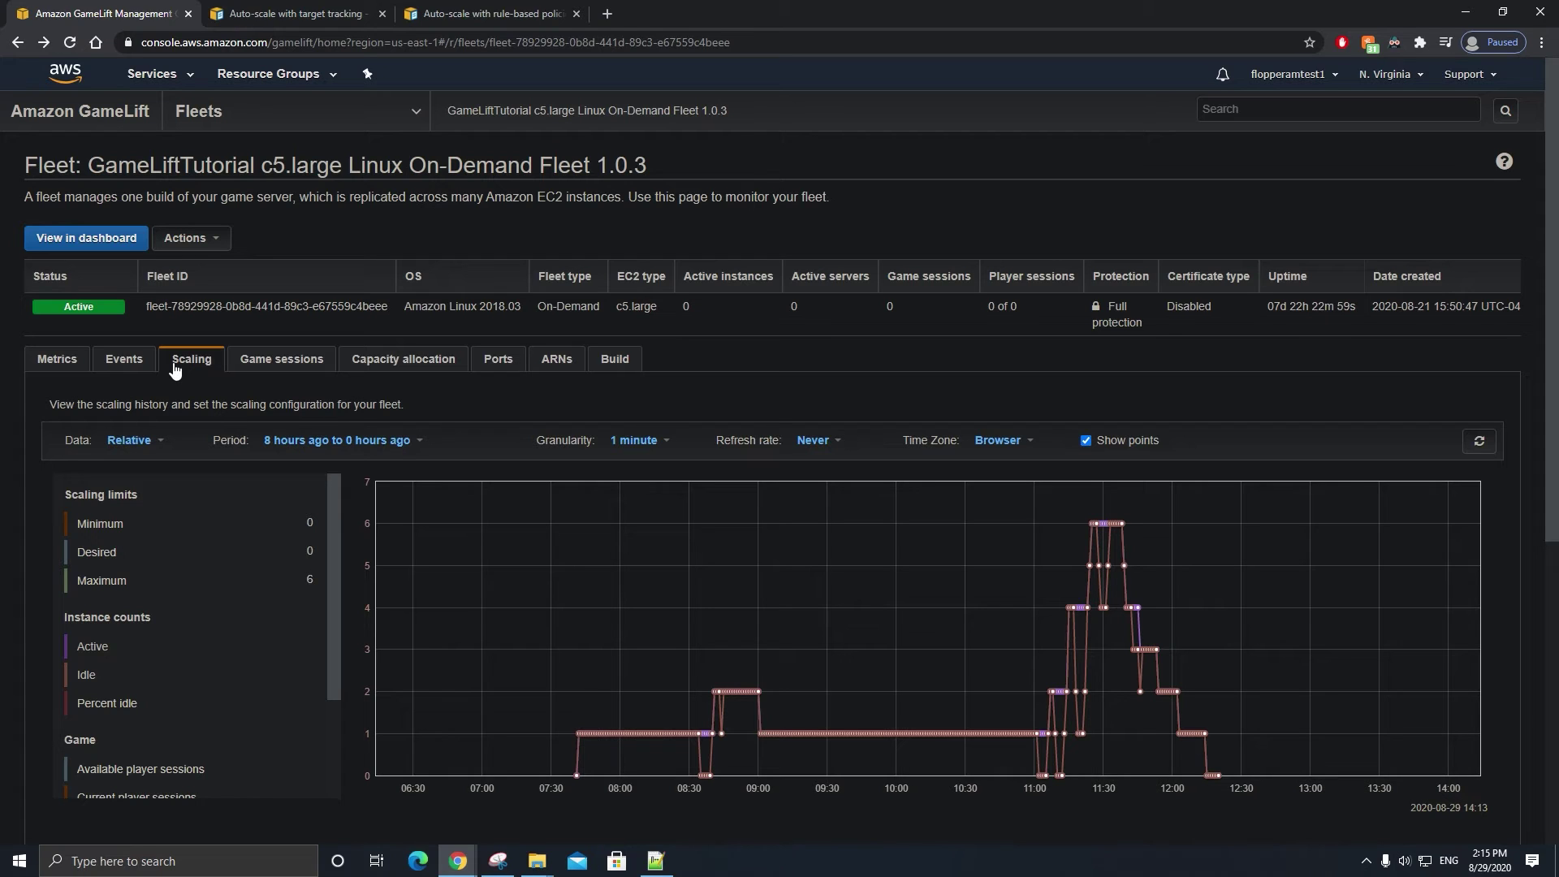
pyautogui.scroll(-5, 174, 367)
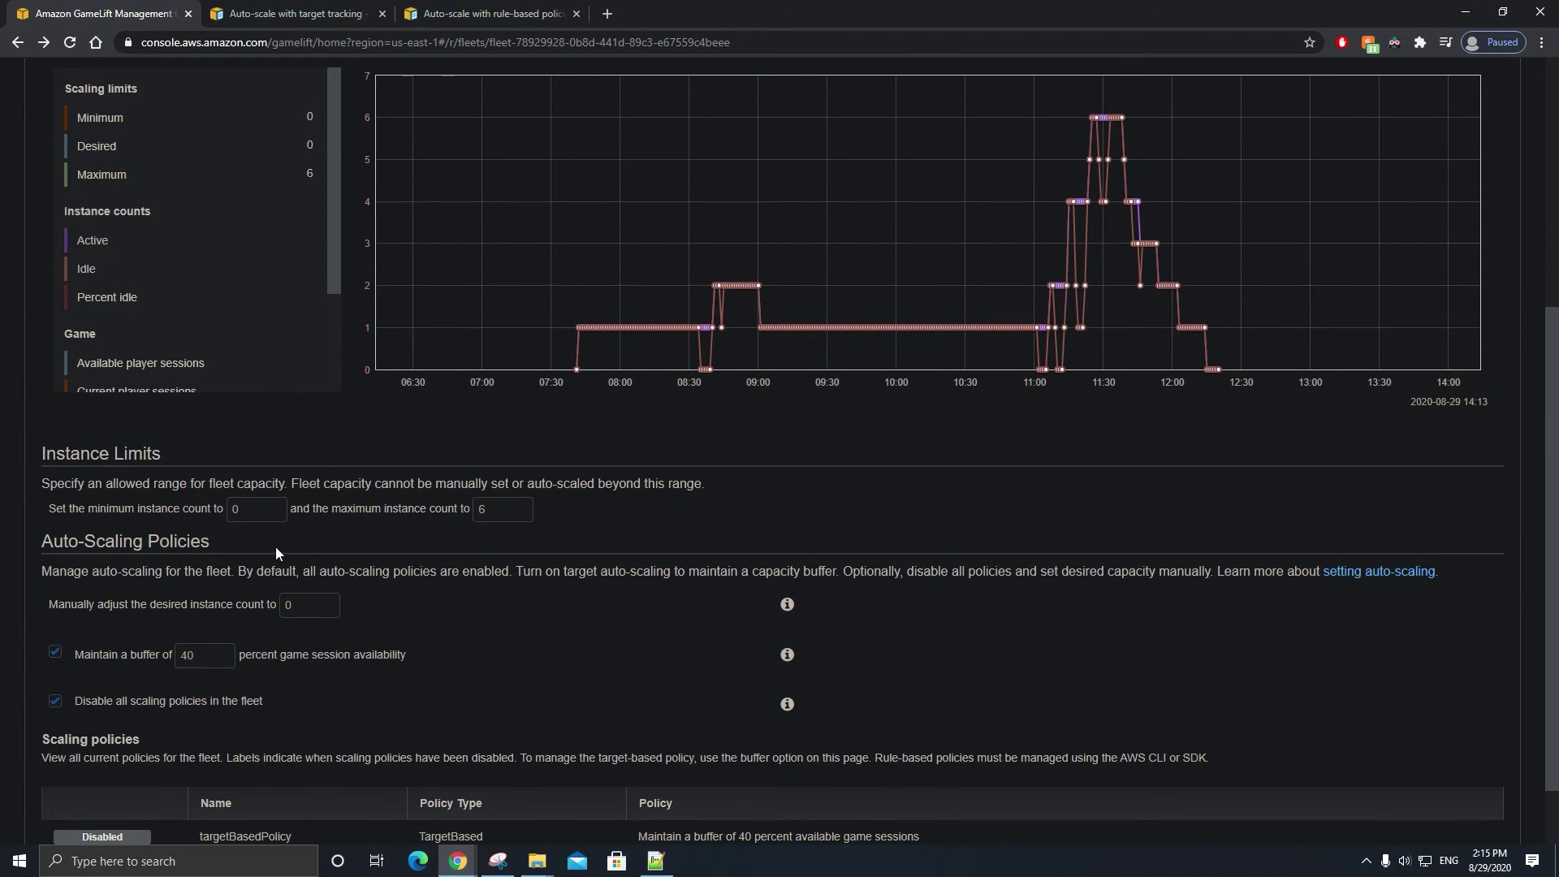
pyautogui.scroll(-1, 275, 547)
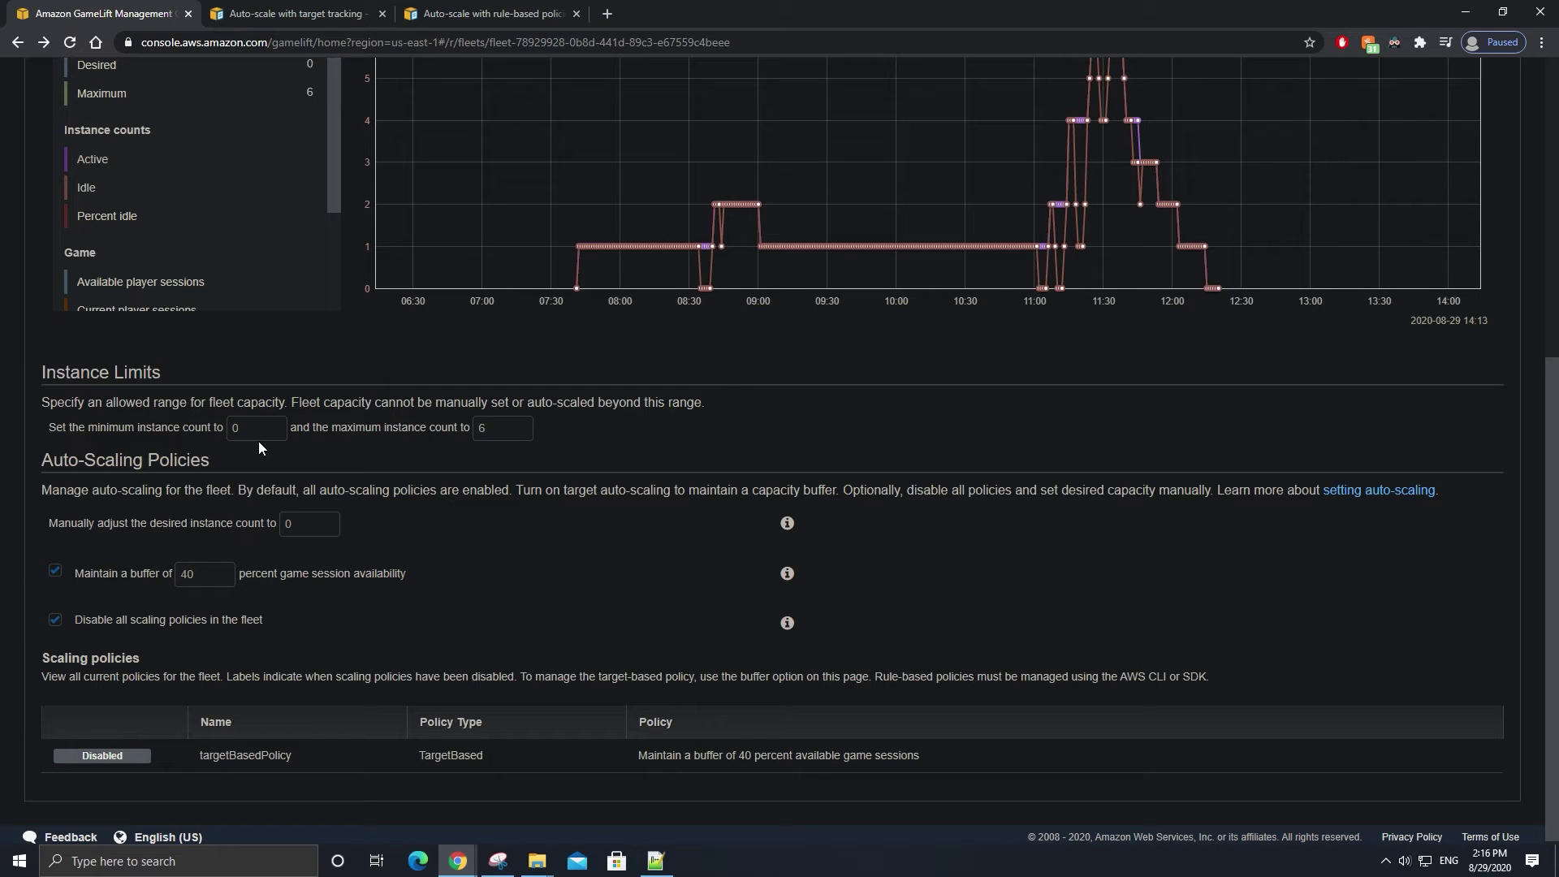
# Open the Amazon GameLift service limits page to view the instance limits per instance type
pyautogui.scroll(6, 446, 450)
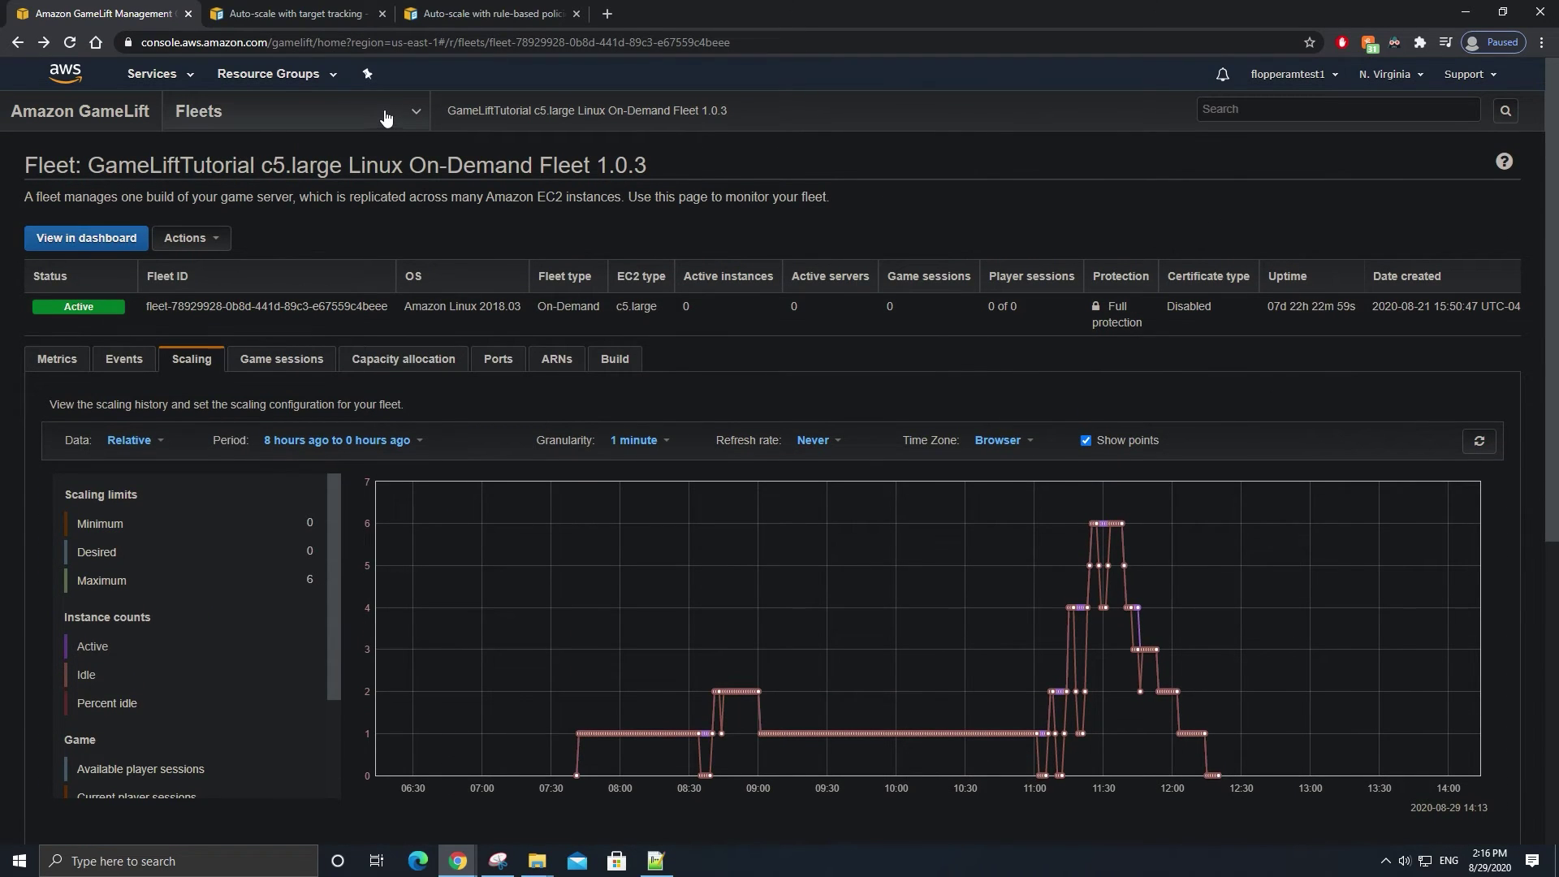
pyautogui.click(386, 117)
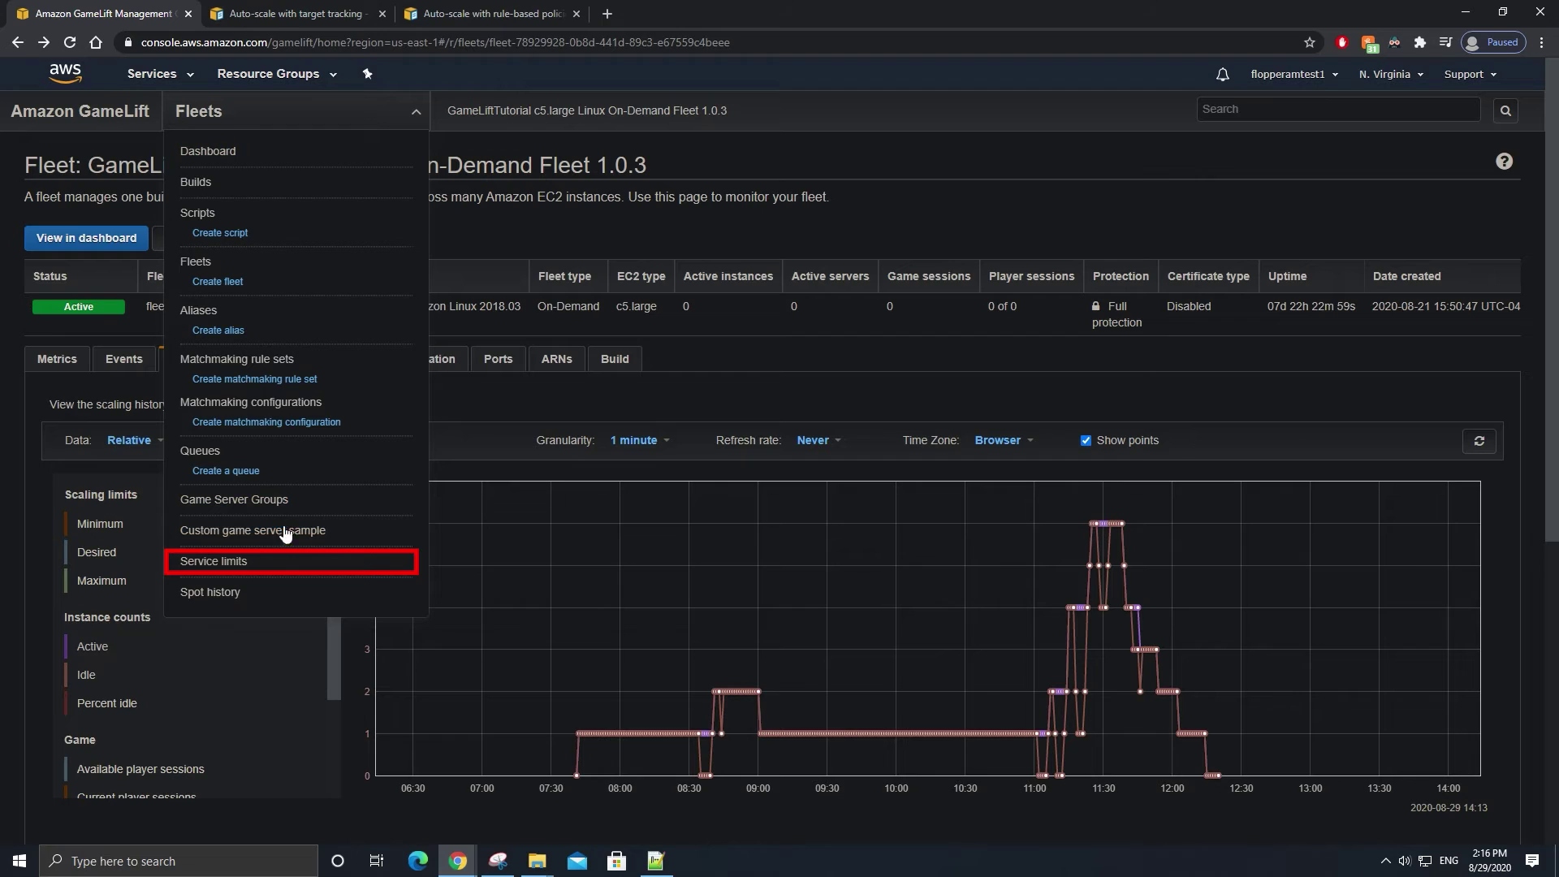
pyautogui.click(278, 562)
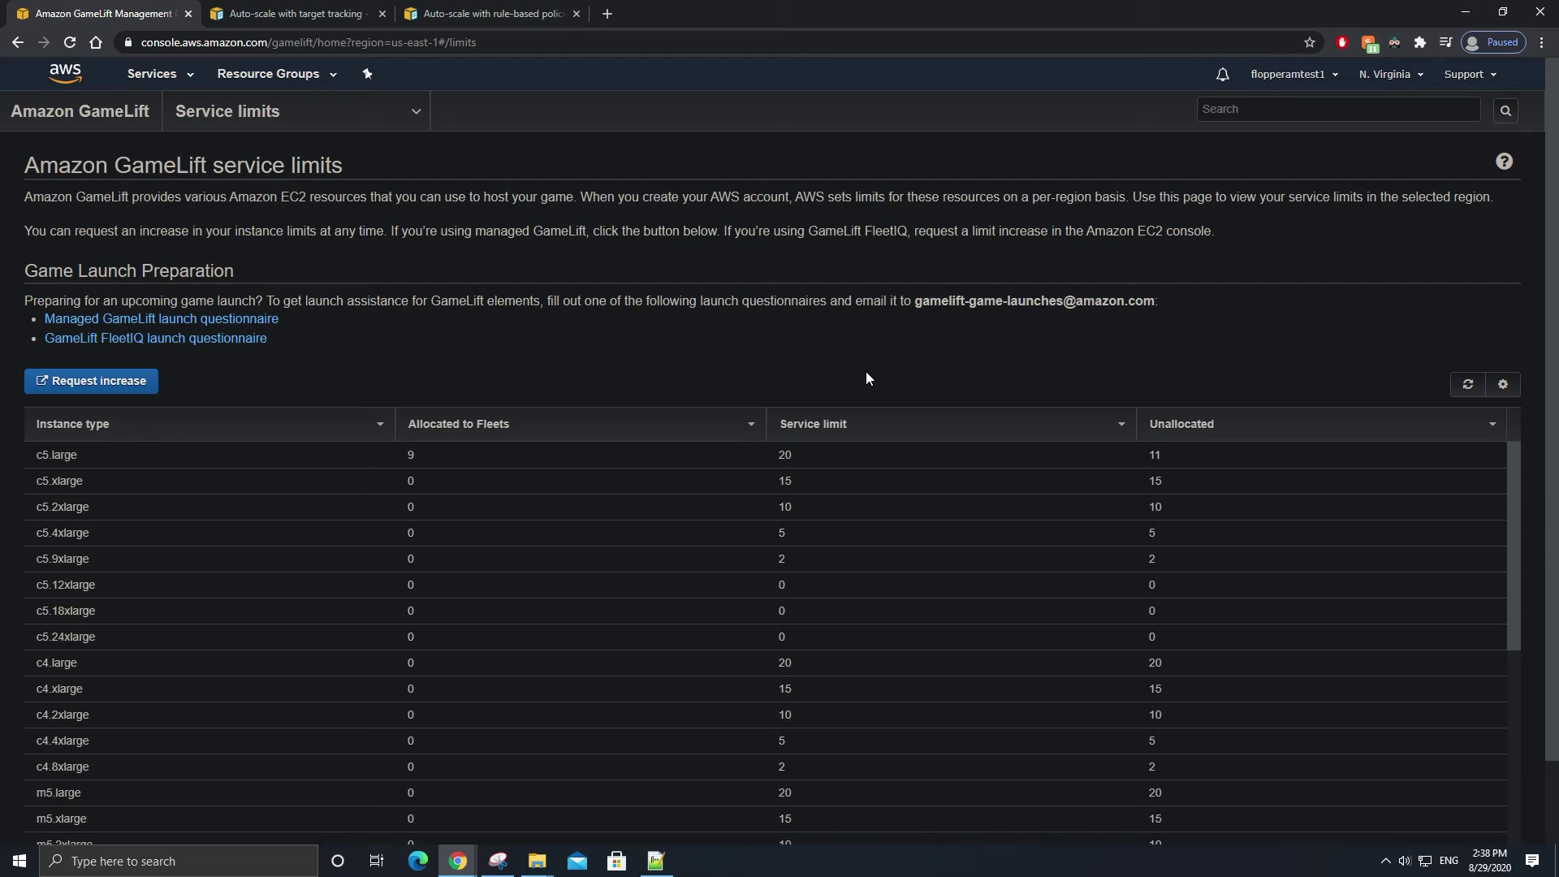
# Open the limit increase request, view the Service limit increase case form, and close the support page without submitting
pyautogui.click(139, 396)
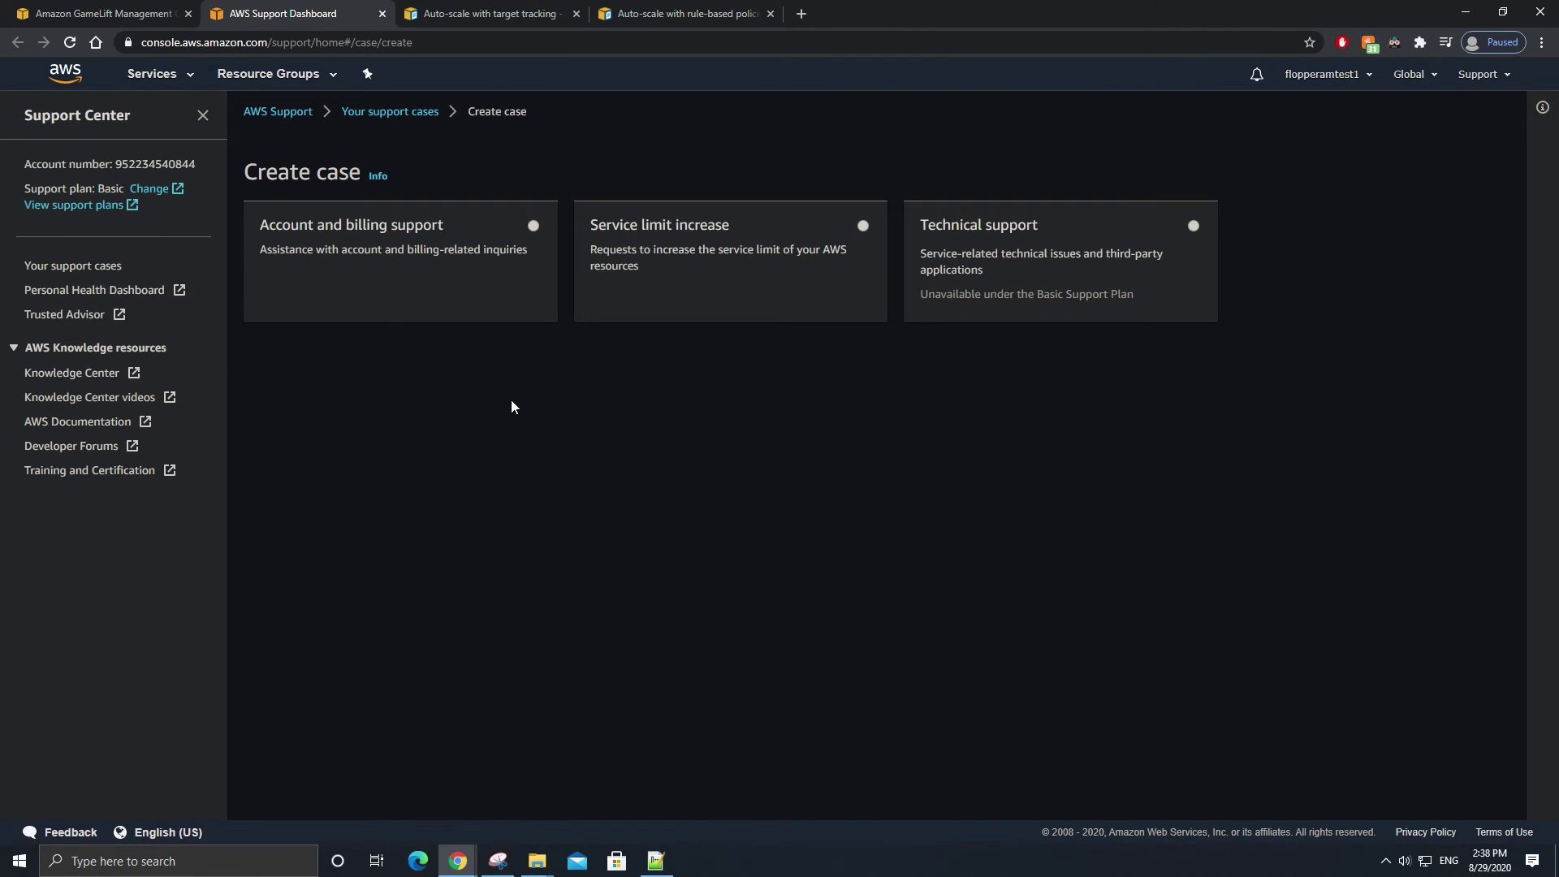
pyautogui.click(711, 262)
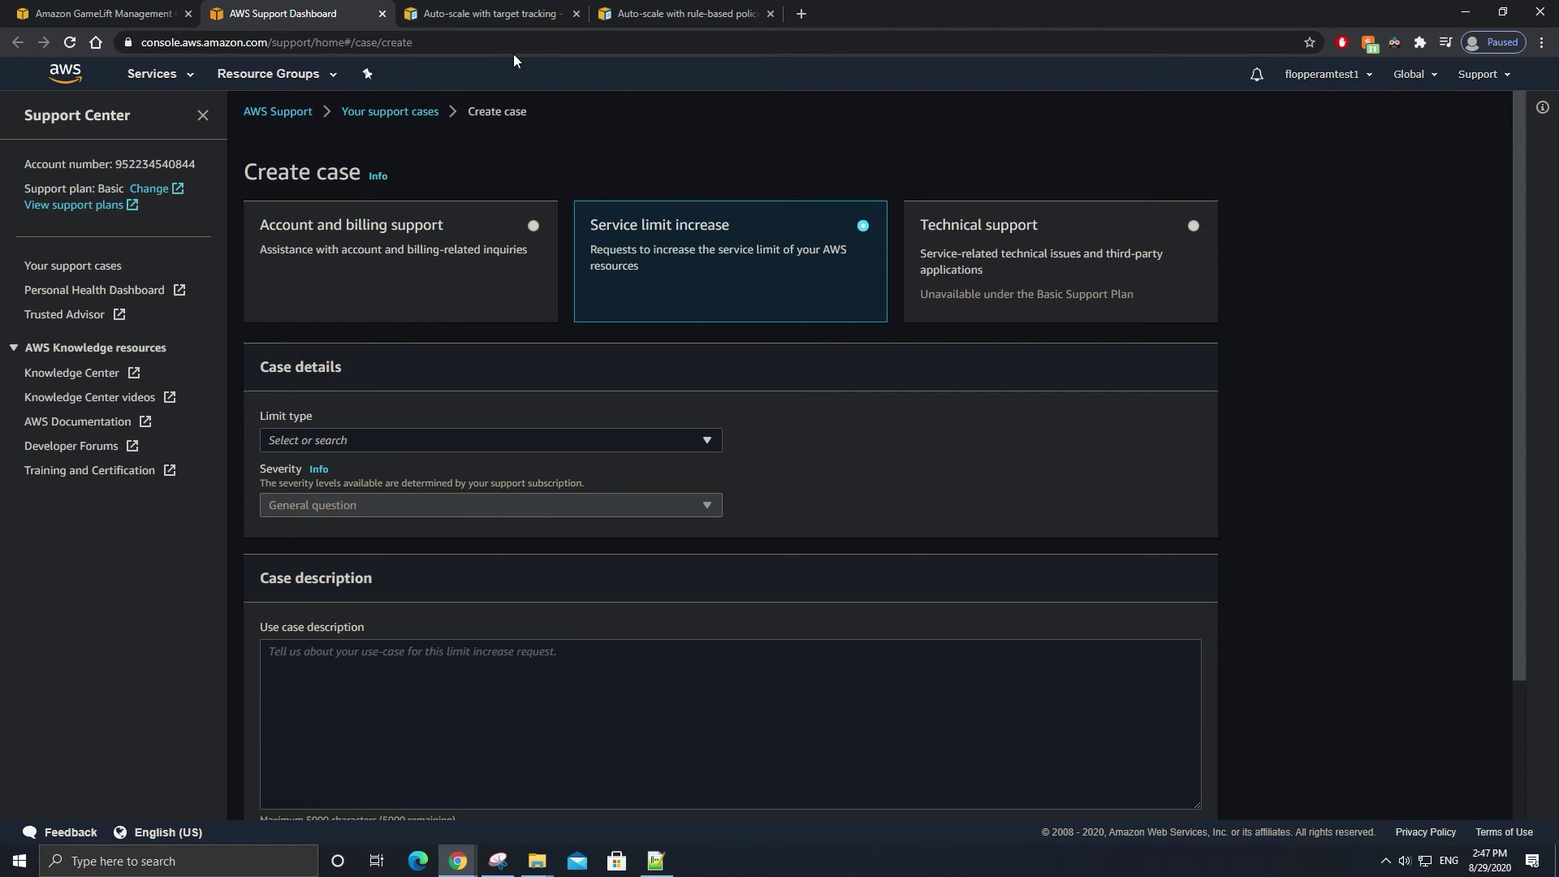
pyautogui.click(382, 14)
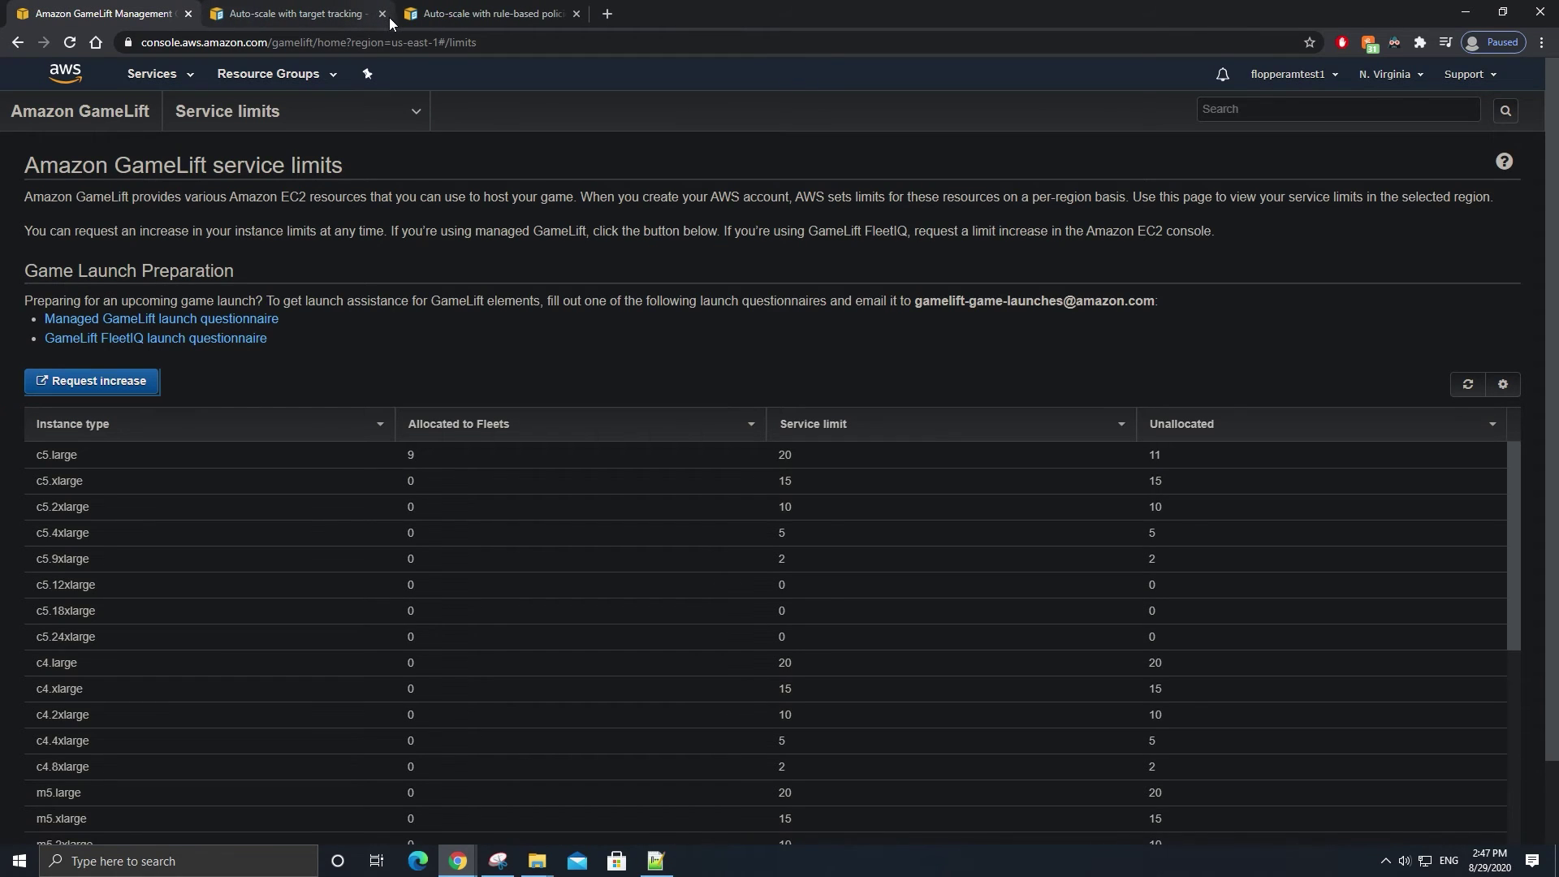
# Open GameLiftTutorialFleet from the fleets list and terminate it, confirming the deletion
pyautogui.click(369, 111)
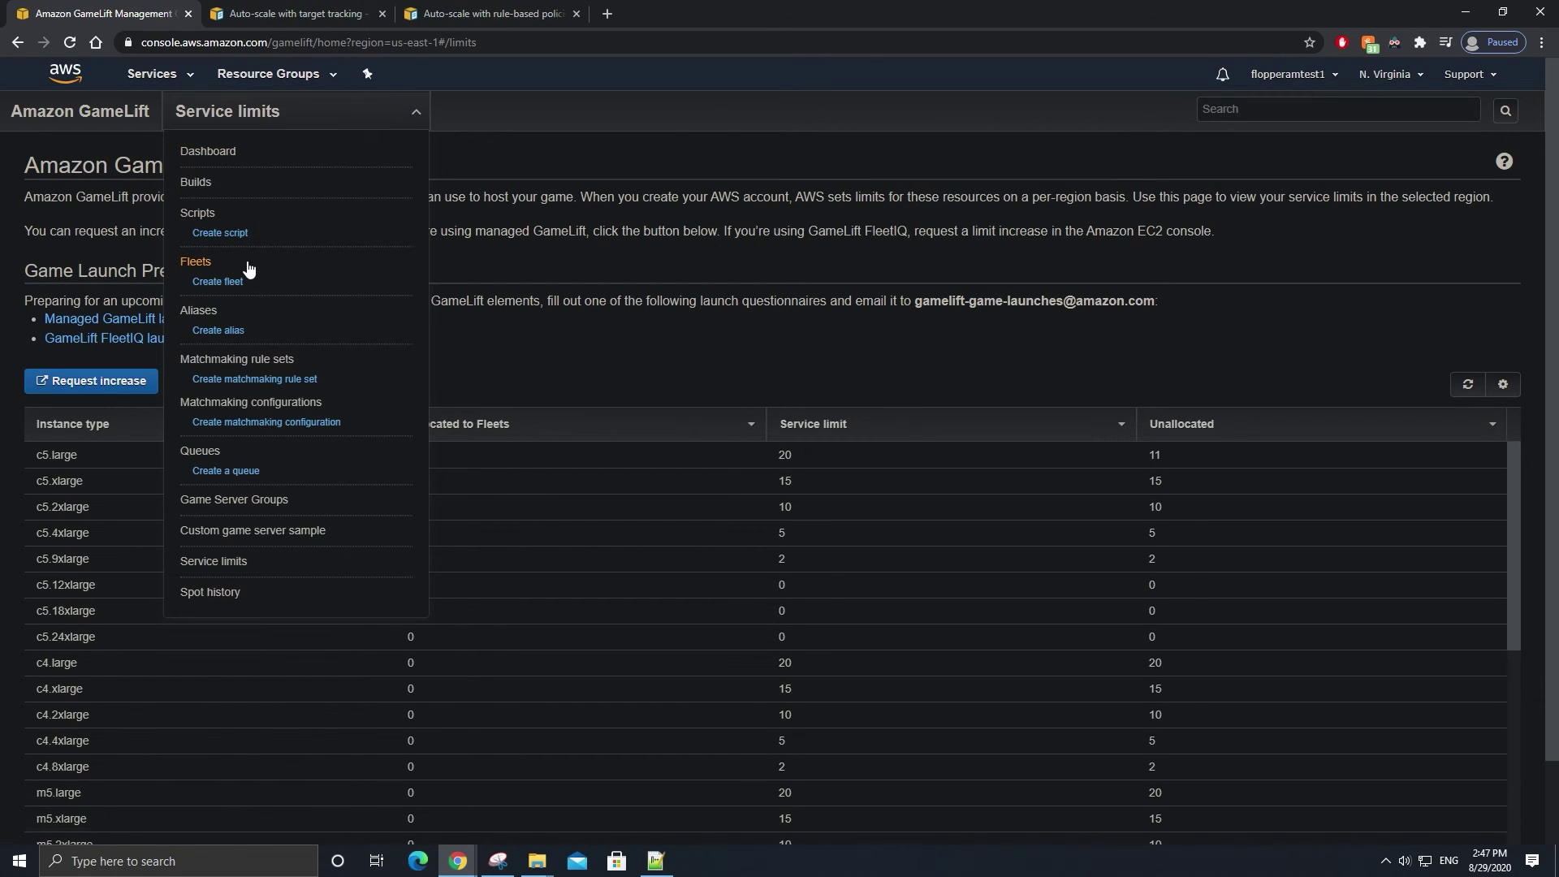
pyautogui.click(196, 261)
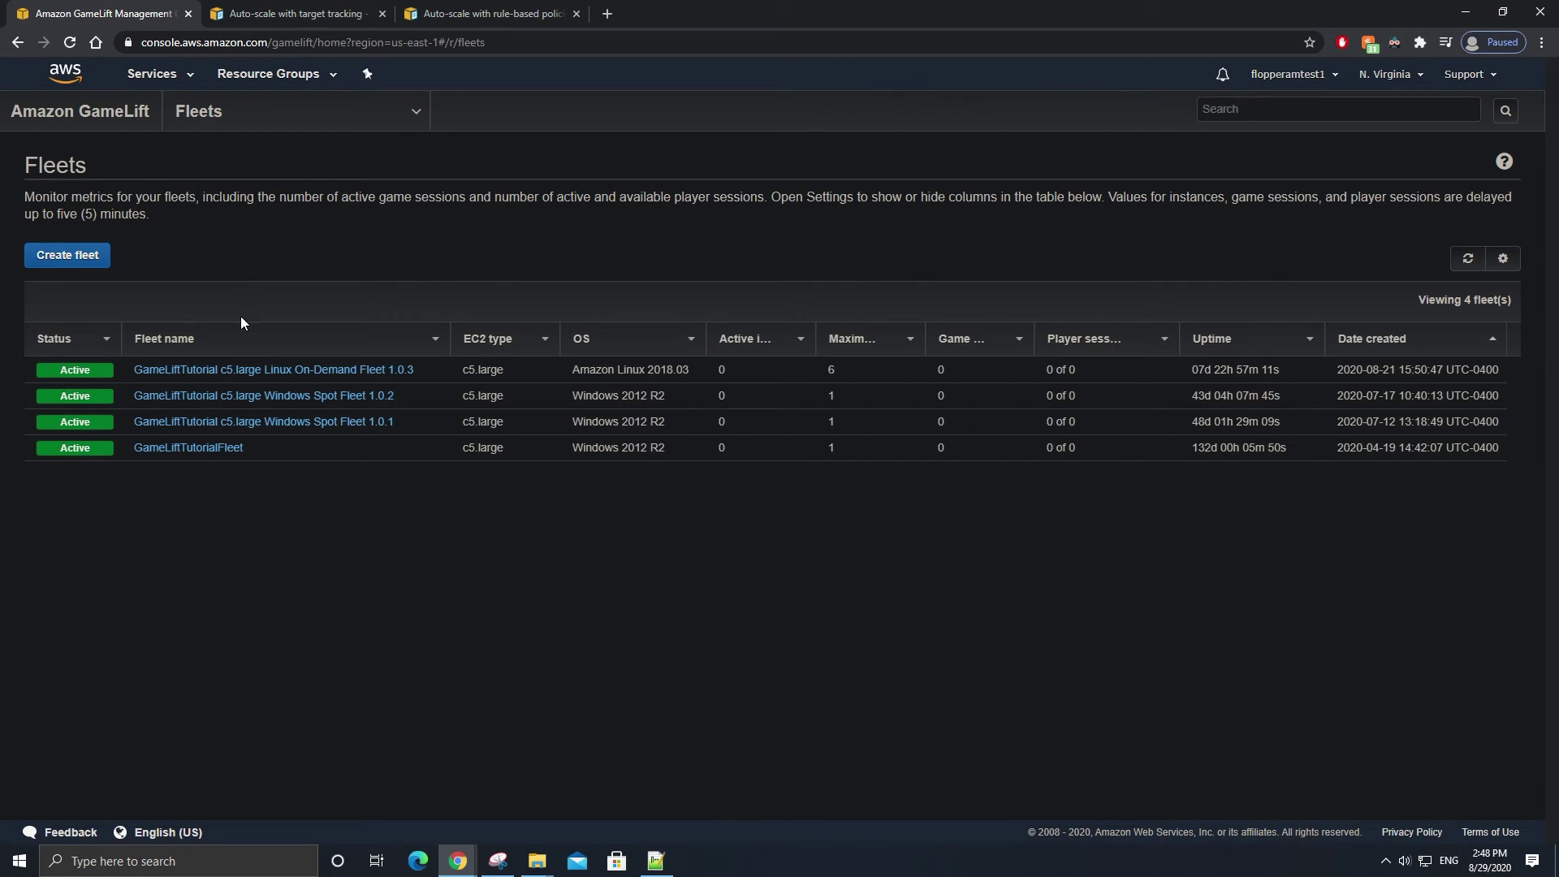
pyautogui.click(211, 453)
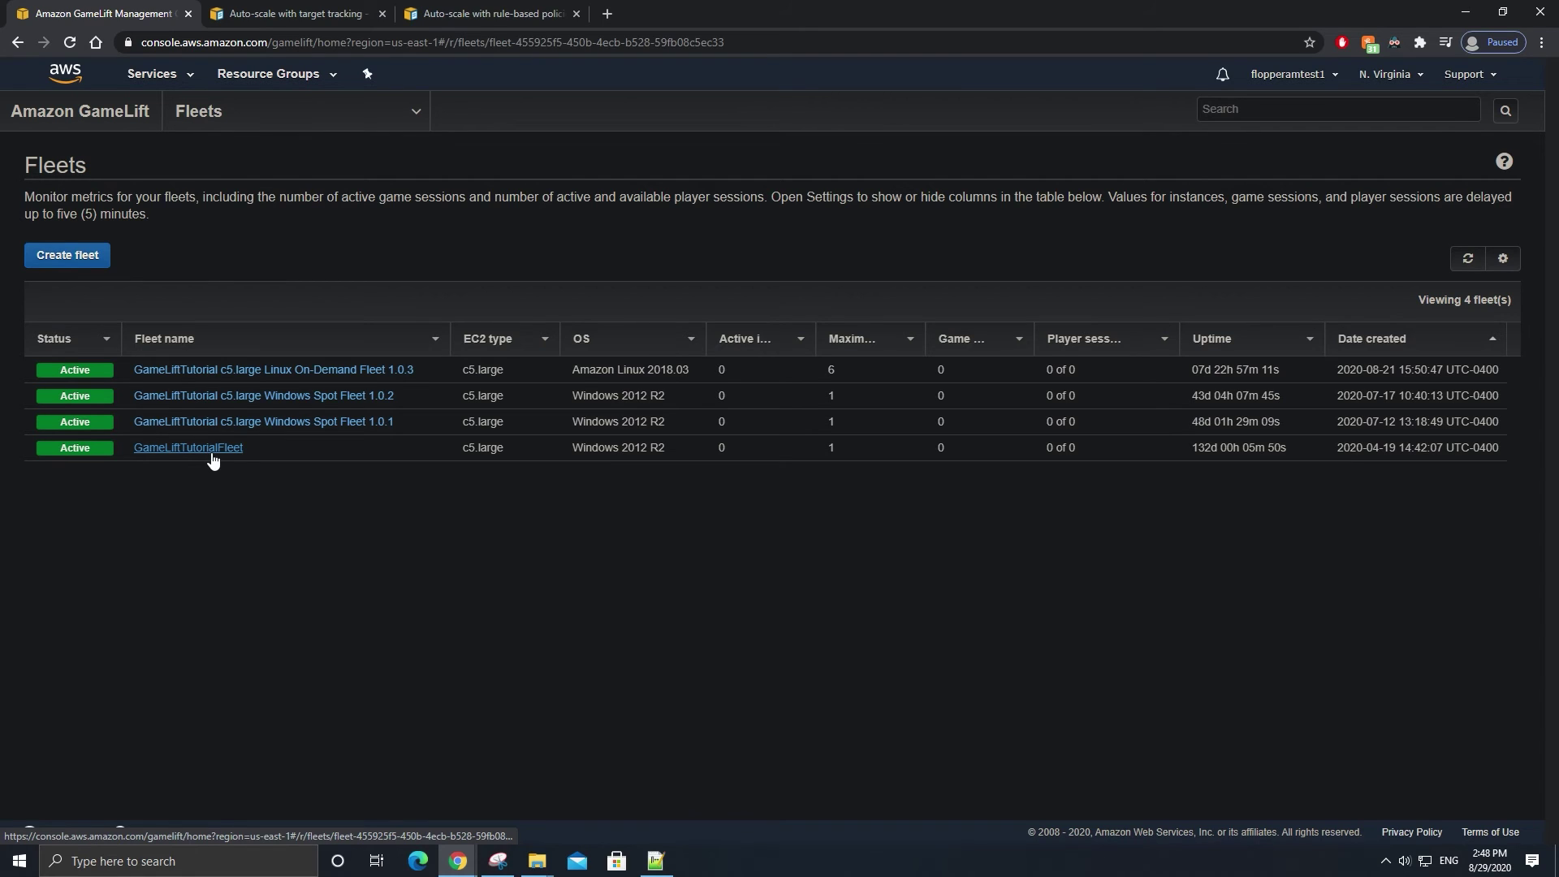
pyautogui.click(225, 249)
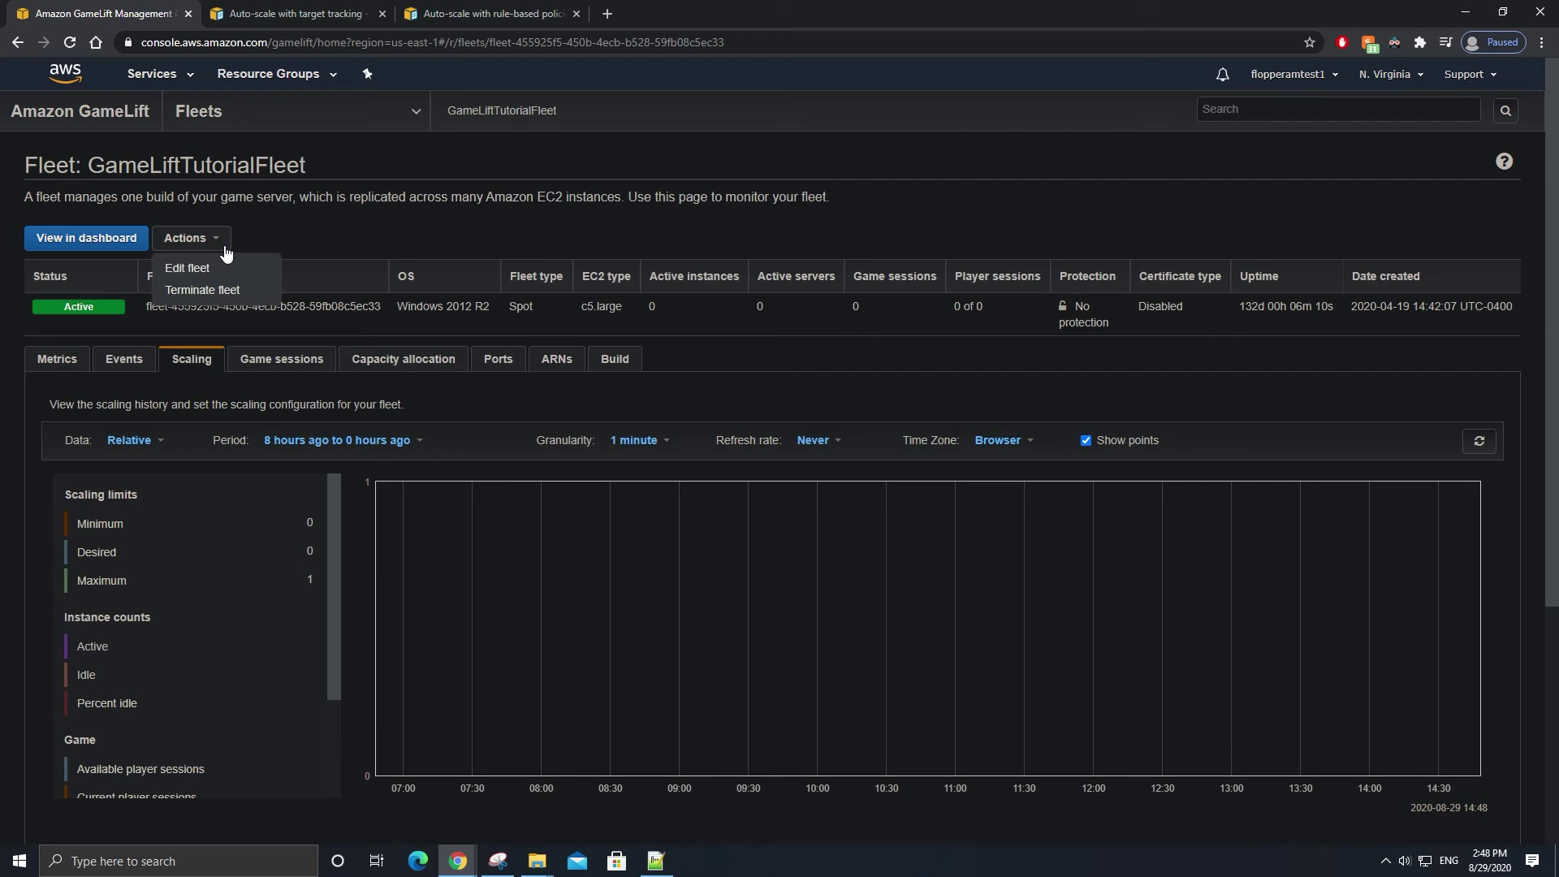
pyautogui.click(253, 292)
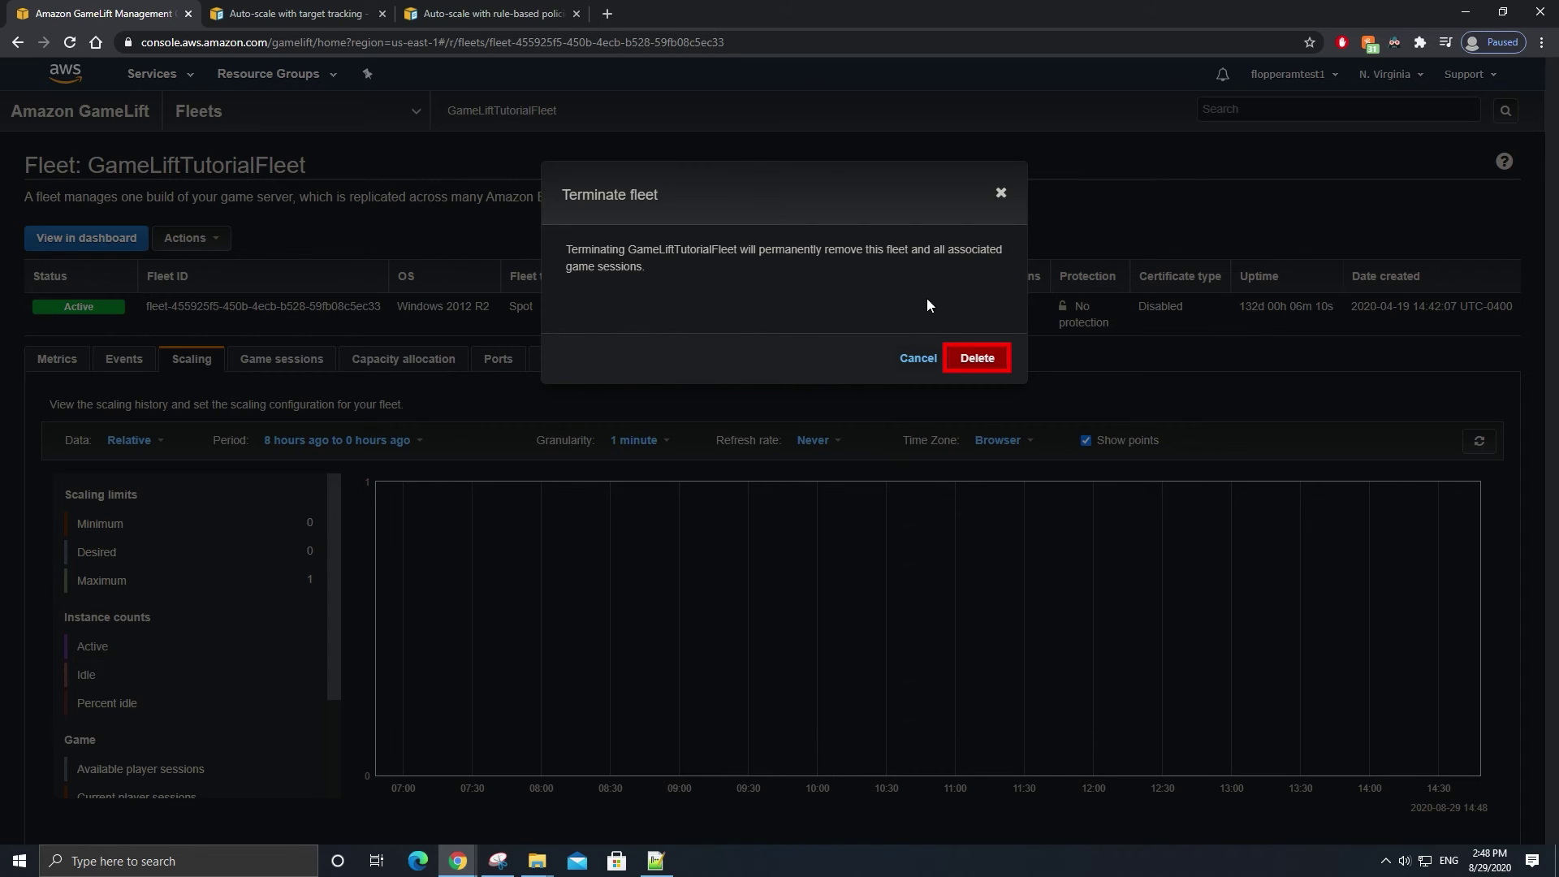
pyautogui.click(996, 372)
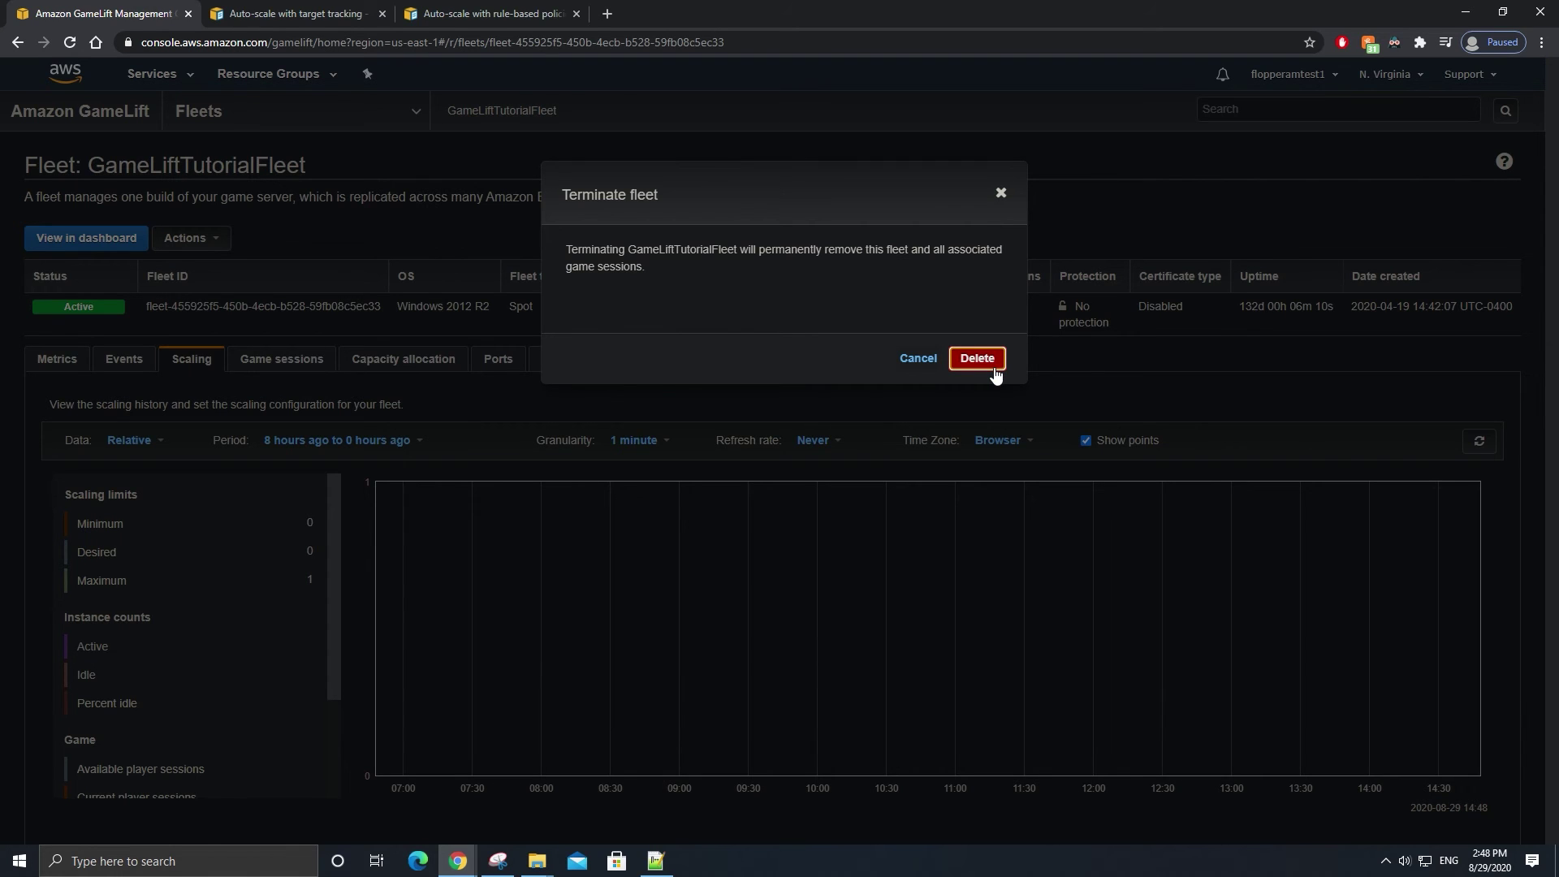